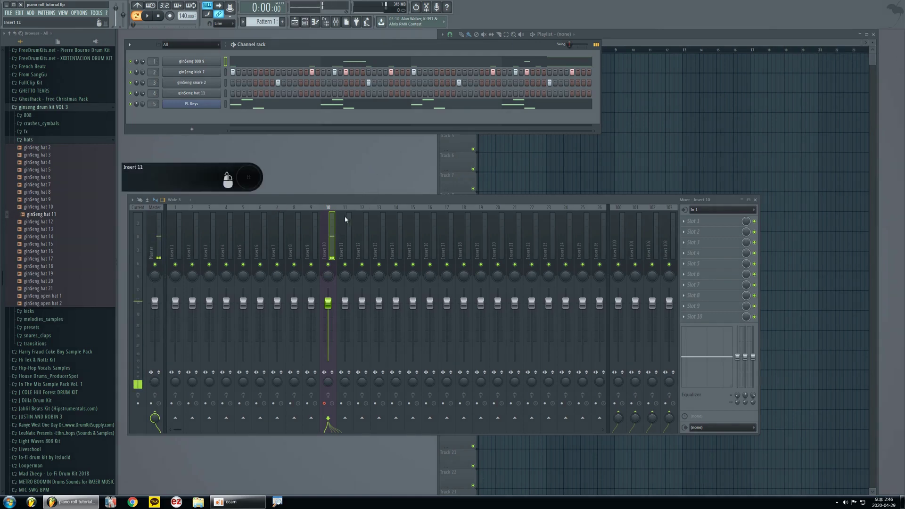
Step: Open the piano roll for the gin$eng kick 7 channel
{"action": "right_click", "coordinate": [195, 74]}
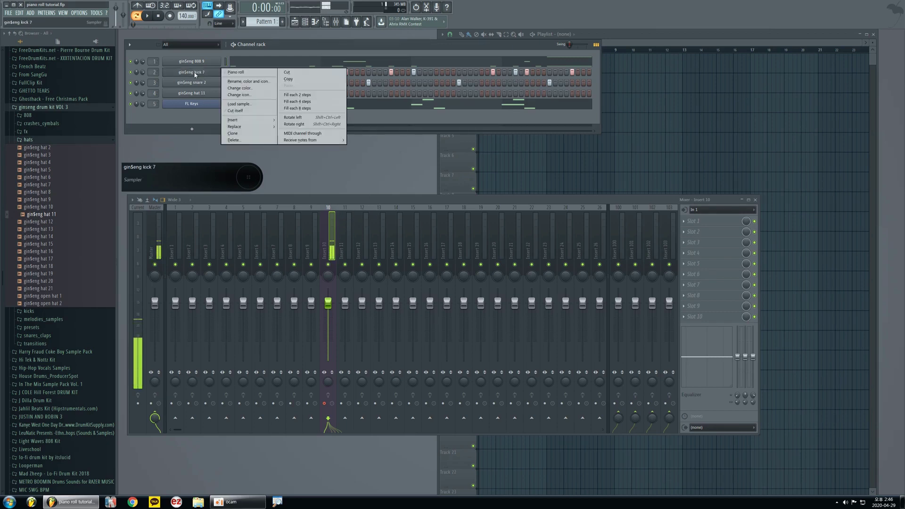
{"action": "left_click", "coordinate": [245, 73]}
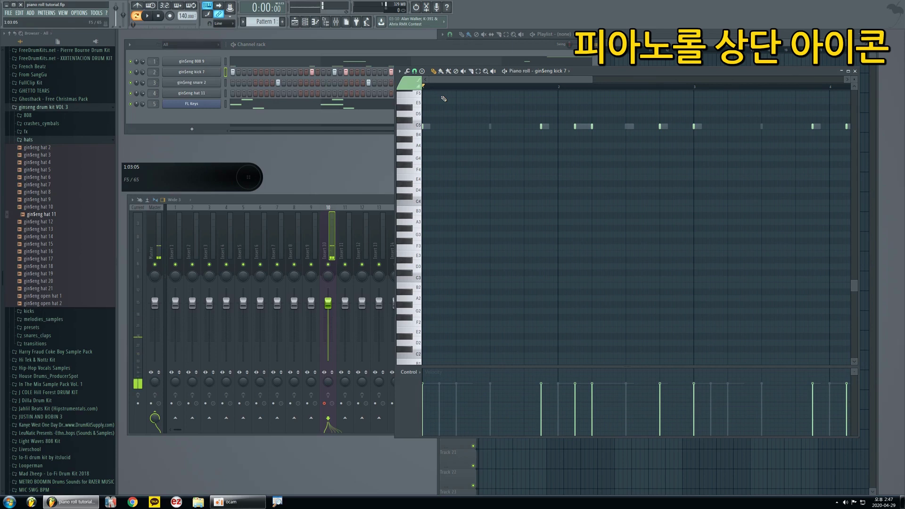
{"action": "left_click", "coordinate": [400, 72]}
{"action": "left_click", "coordinate": [400, 72]}
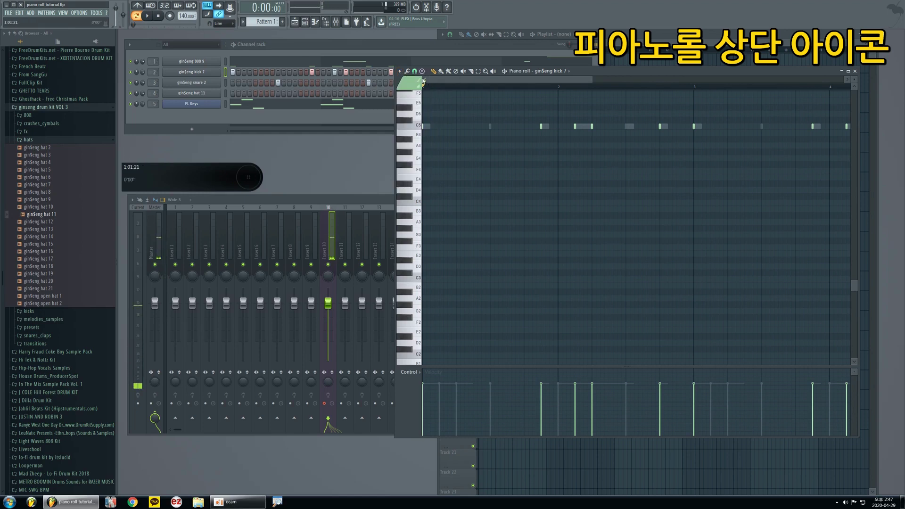
Step: Draw five separate, spaced-out notes along C#6, starting at the beginning of bar 1
{"action": "scroll", "coordinate": [443, 93], "scroll_direction": "up", "scroll_amount": 4}
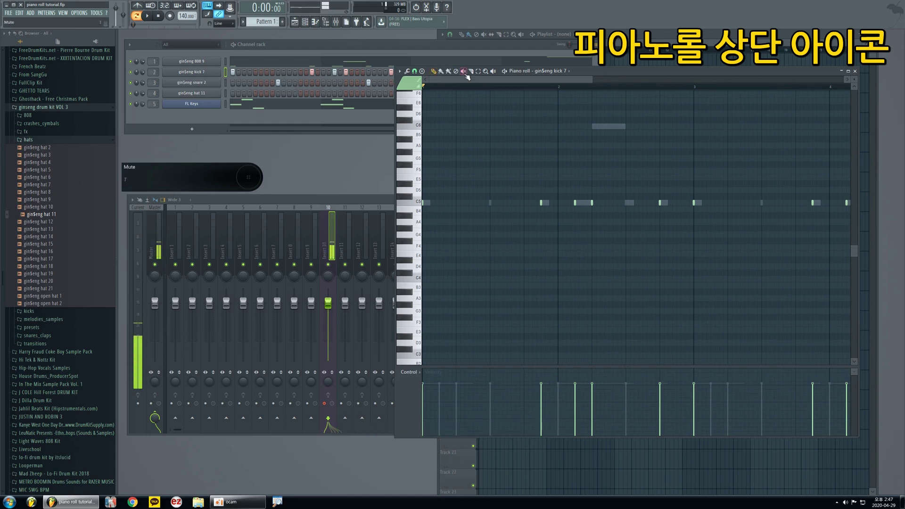
{"action": "scroll", "coordinate": [505, 179], "scroll_direction": "up", "scroll_amount": 2}
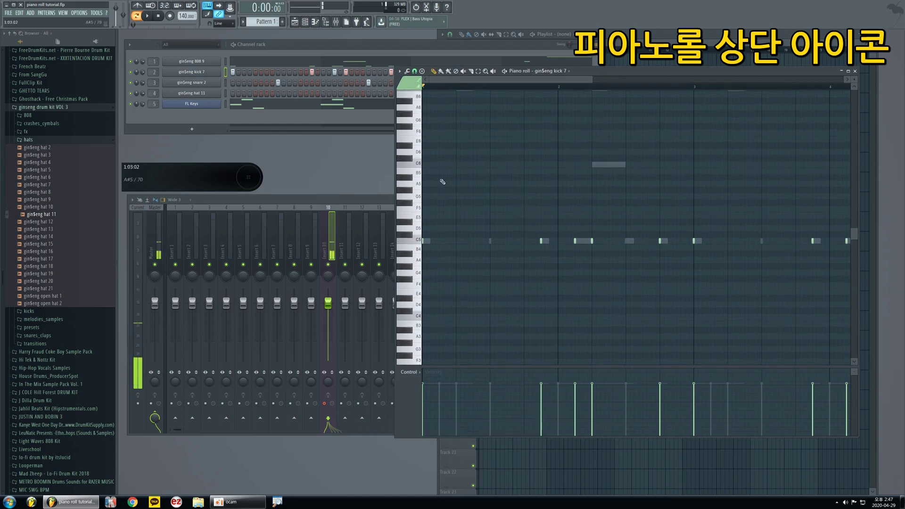
{"action": "left_click", "coordinate": [429, 158]}
{"action": "left_click", "coordinate": [456, 158]}
{"action": "left_click", "coordinate": [493, 158]}
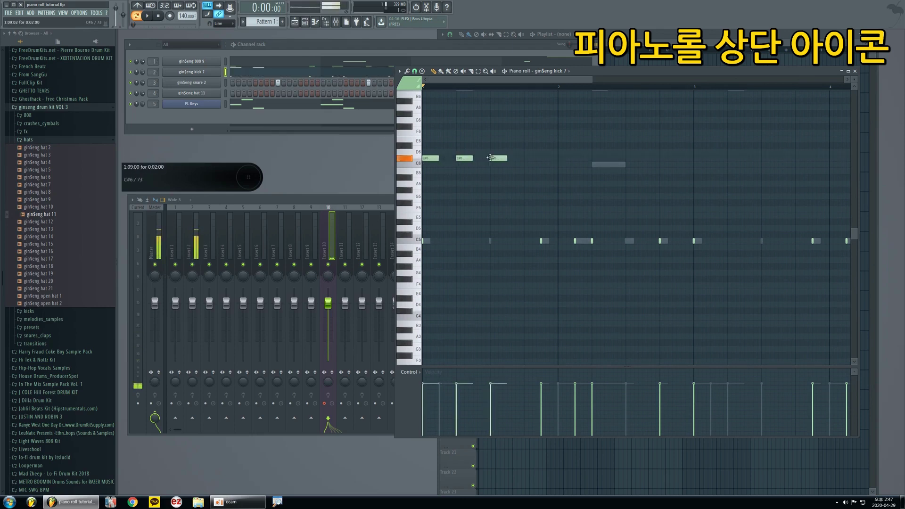
{"action": "left_click", "coordinate": [530, 158]}
{"action": "left_click", "coordinate": [568, 159]}
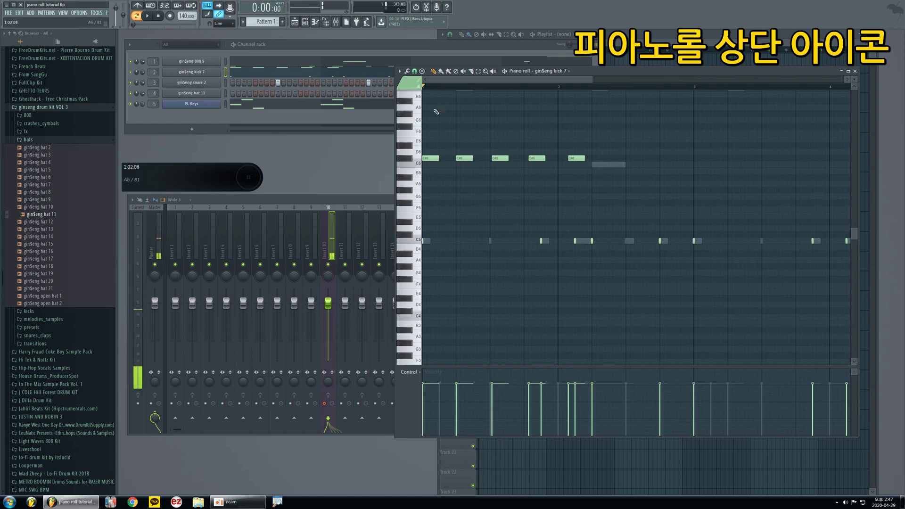
Step: Draw four spaced notes along F6 and paint a continuous row of 13 notes on G6
{"action": "left_click", "coordinate": [437, 134]}
{"action": "left_click_drag", "start_coordinate": [437, 133], "coordinate": [430, 134]}
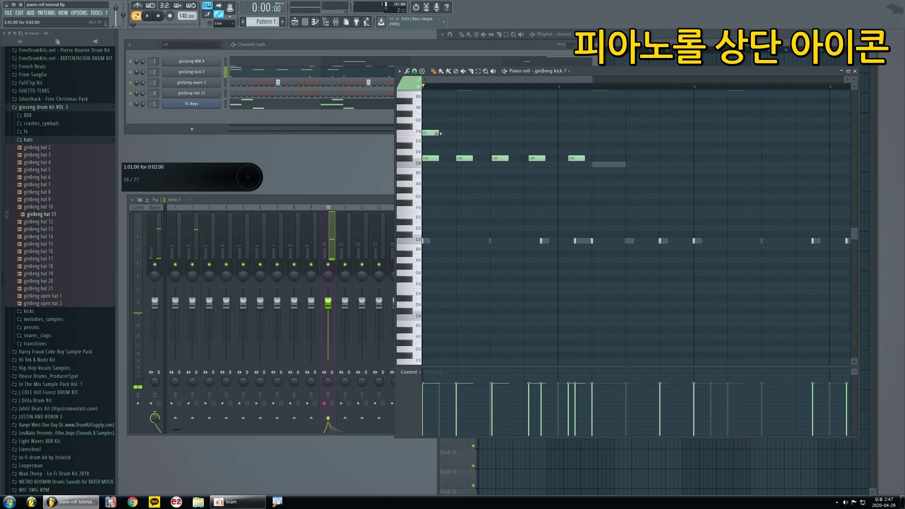
{"action": "left_click", "coordinate": [451, 133]}
{"action": "left_click", "coordinate": [468, 134]}
{"action": "left_click", "coordinate": [501, 134]}
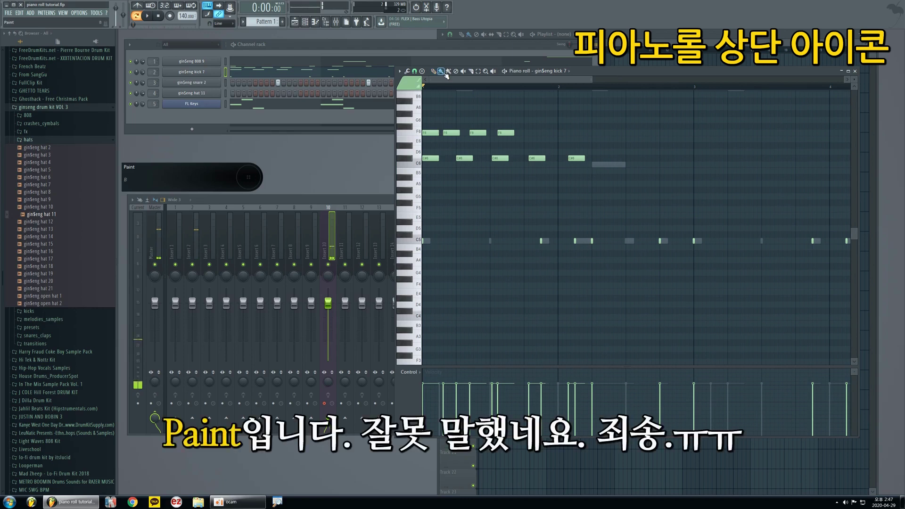
{"action": "left_click", "coordinate": [427, 119]}
{"action": "left_click_drag", "start_coordinate": [427, 120], "coordinate": [644, 121]}
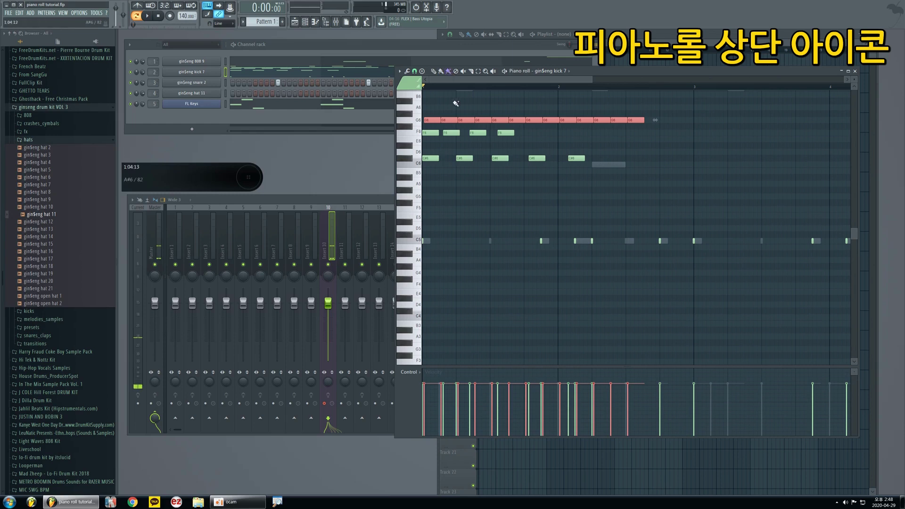
Step: Check the hat steps in the channel rack and paint a run of very short notes along A6 in the kick's piano roll
{"action": "left_click", "coordinate": [322, 123]}
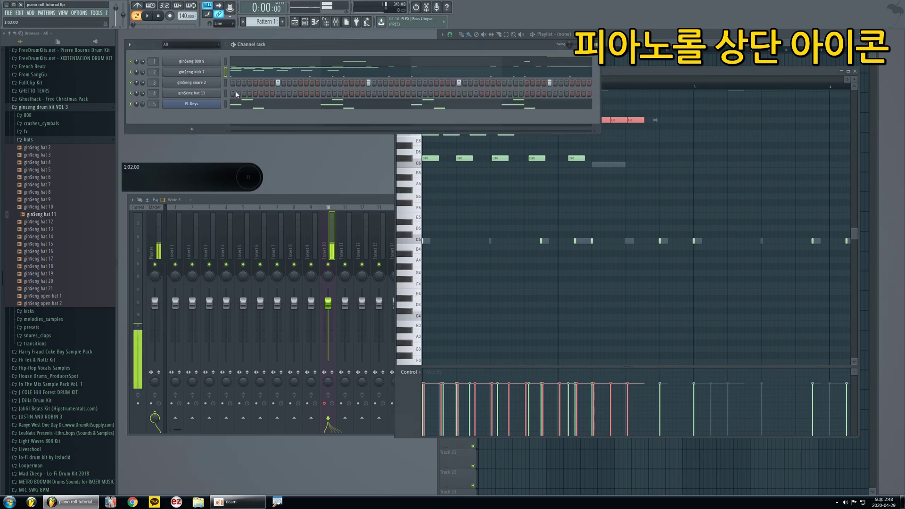
{"action": "mouse_move", "coordinate": [233, 93]}
{"action": "left_mouse_down"}
{"action": "mouse_move", "coordinate": [419, 93]}
{"action": "mouse_move", "coordinate": [239, 100]}
{"action": "left_mouse_up"}
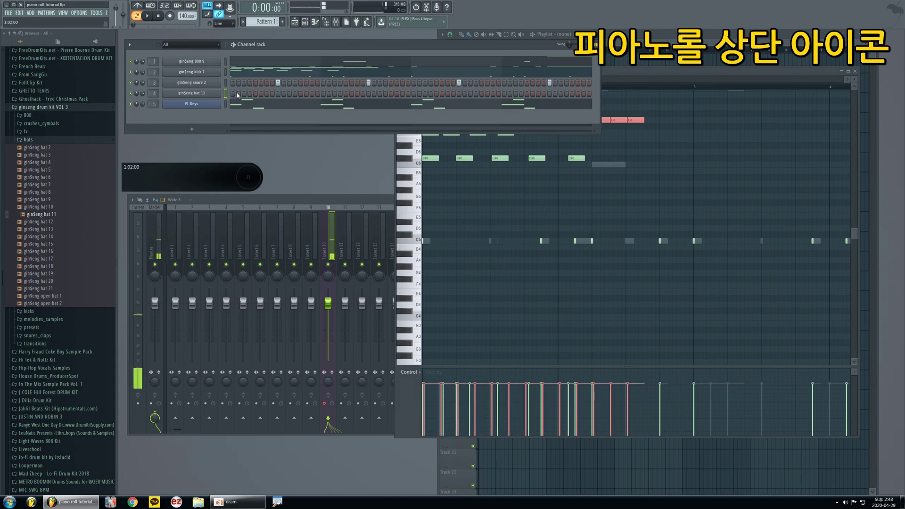
{"action": "left_click", "coordinate": [609, 73]}
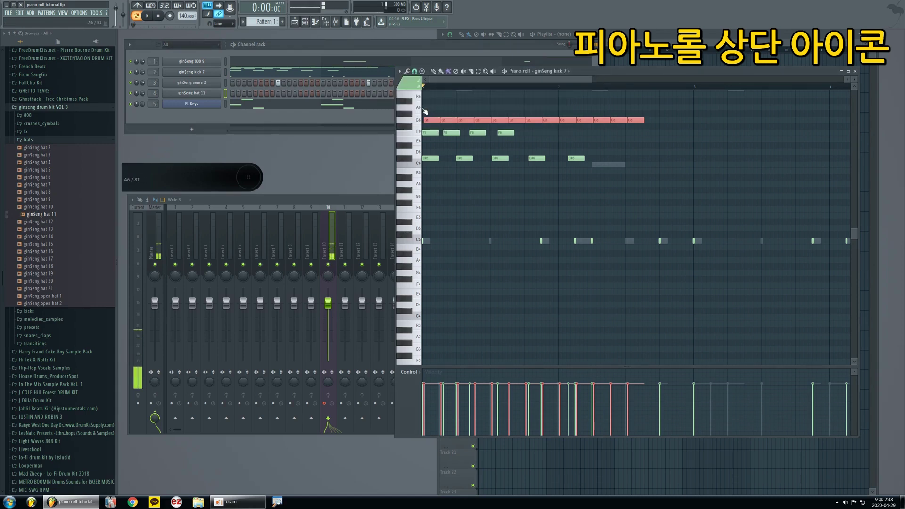
{"action": "left_click_drag", "start_coordinate": [424, 109], "coordinate": [527, 112]}
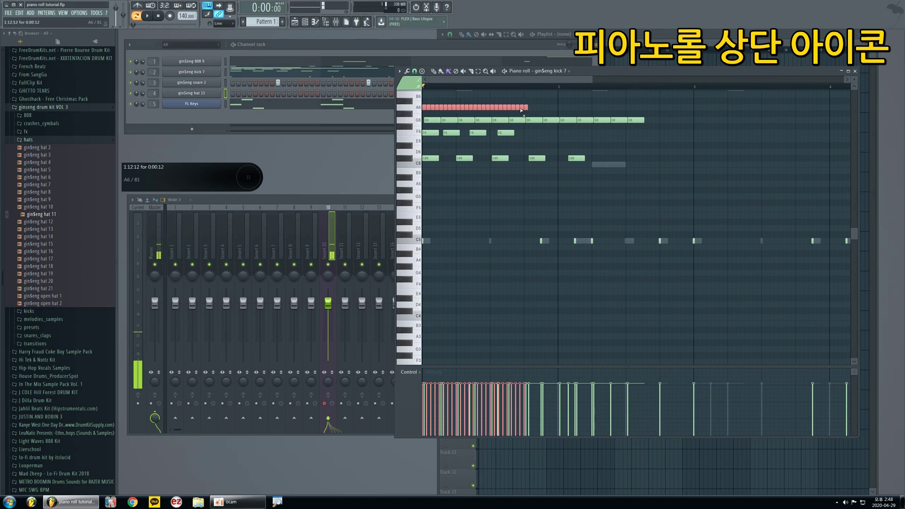
Step: Delete several individual short notes on A6 with the Delete tool and clear the rest of that row
{"action": "left_click", "coordinate": [456, 72]}
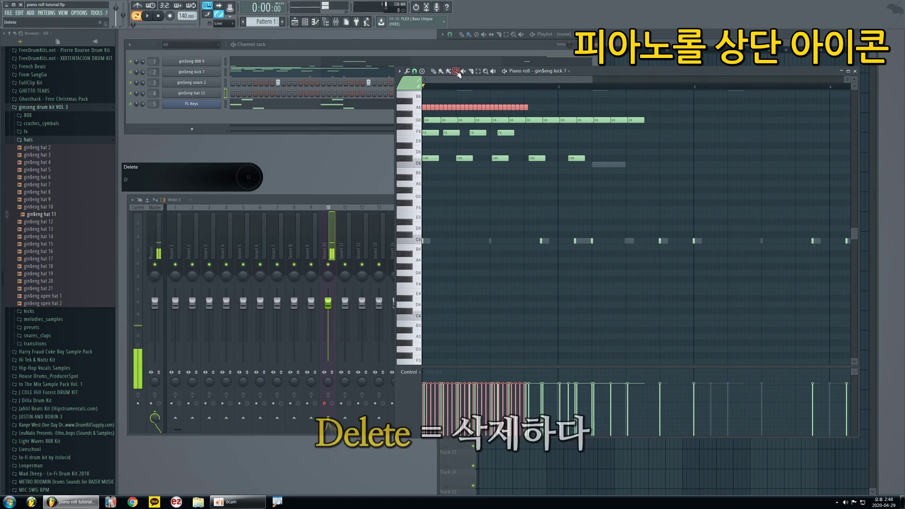
{"action": "left_click", "coordinate": [526, 109]}
{"action": "left_click", "coordinate": [522, 108]}
{"action": "left_click", "coordinate": [517, 108]}
{"action": "left_click", "coordinate": [504, 109]}
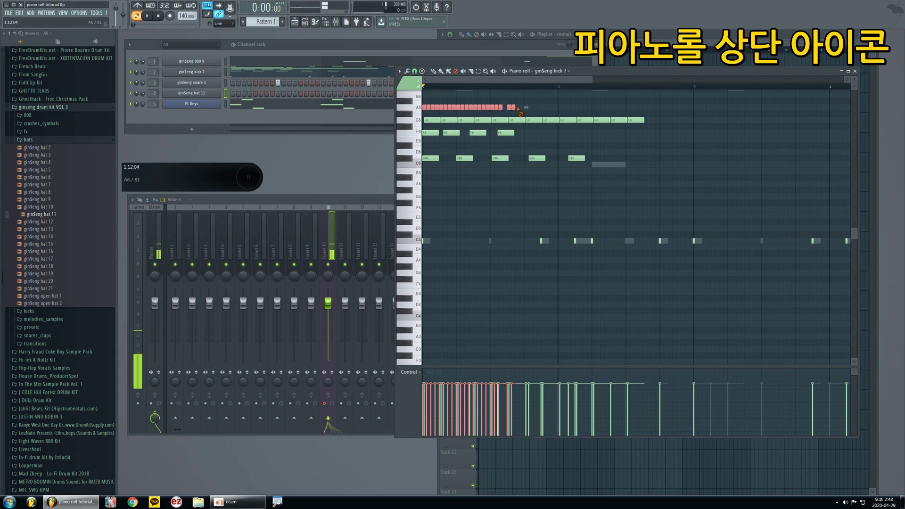
{"action": "left_click", "coordinate": [441, 72]}
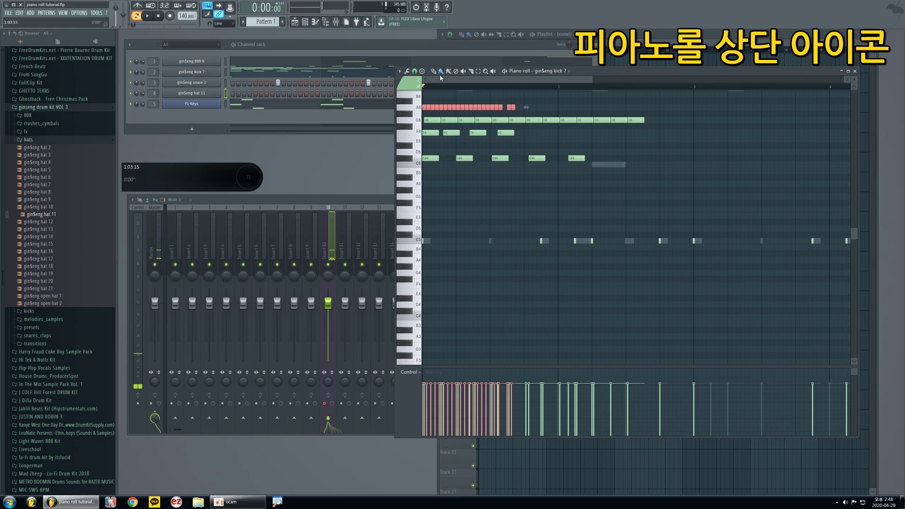
{"action": "left_click_drag", "start_coordinate": [519, 109], "coordinate": [426, 109]}
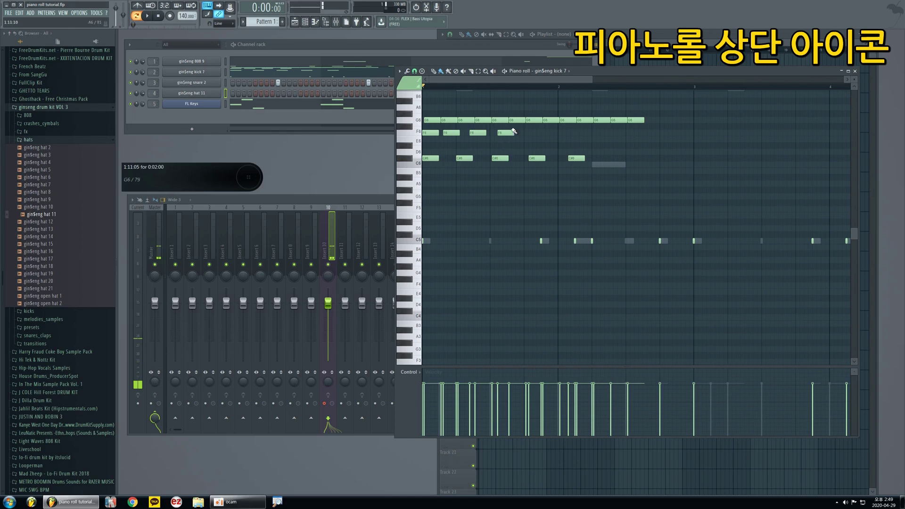
Step: Delete the second note of the G6 row and mute the two notes that follow it
{"action": "left_click", "coordinate": [456, 72]}
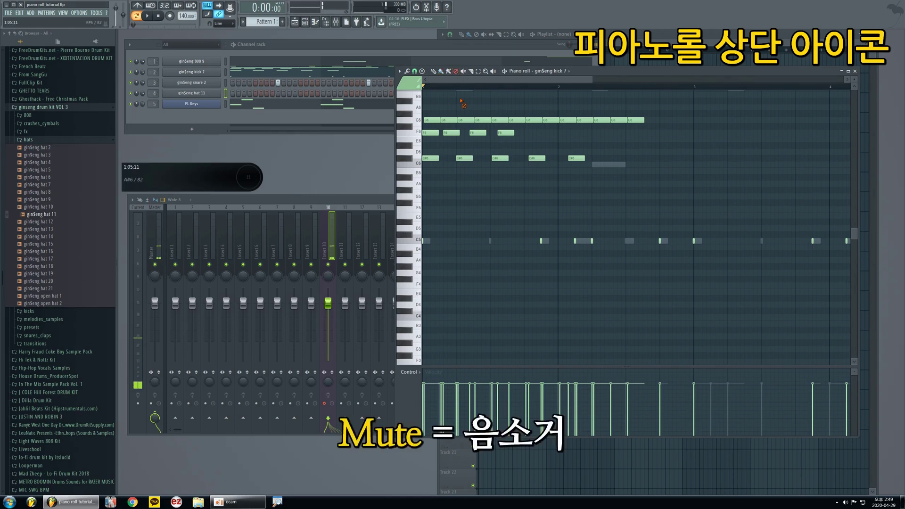
{"action": "left_click", "coordinate": [450, 119]}
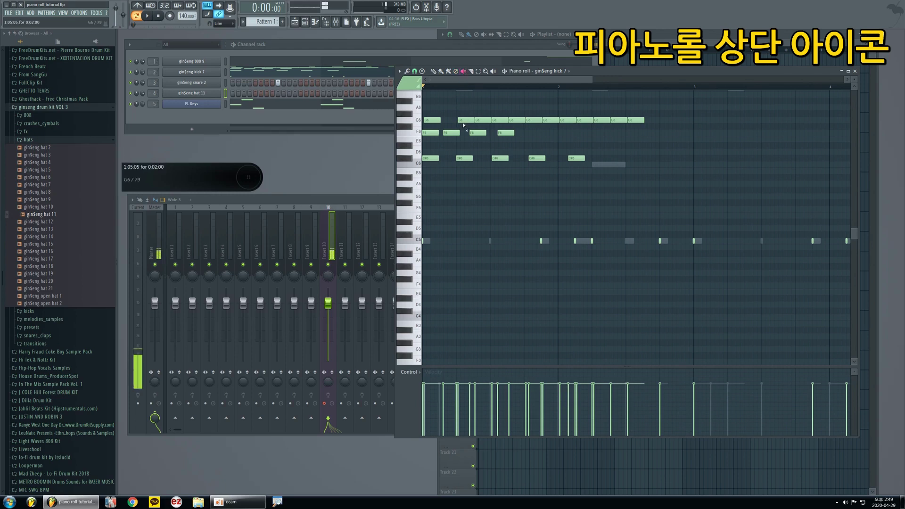
{"action": "left_click_drag", "start_coordinate": [465, 121], "coordinate": [490, 122]}
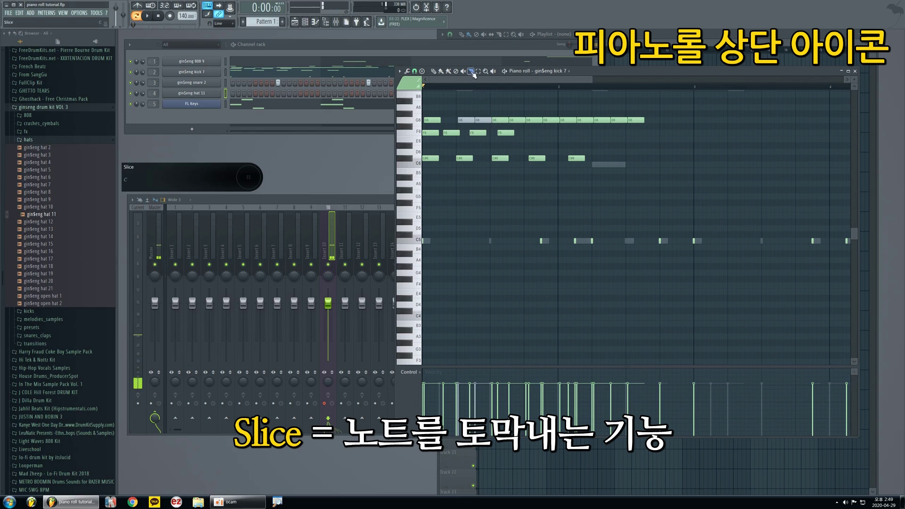
Step: Slice the first unmuted G6 note after the muted pair and the last F6 note with one diagonal cut
{"action": "scroll", "coordinate": [507, 126], "scroll_direction": "up", "scroll_amount": 3}
{"action": "scroll", "coordinate": [507, 126], "scroll_direction": "up", "scroll_amount": 4}
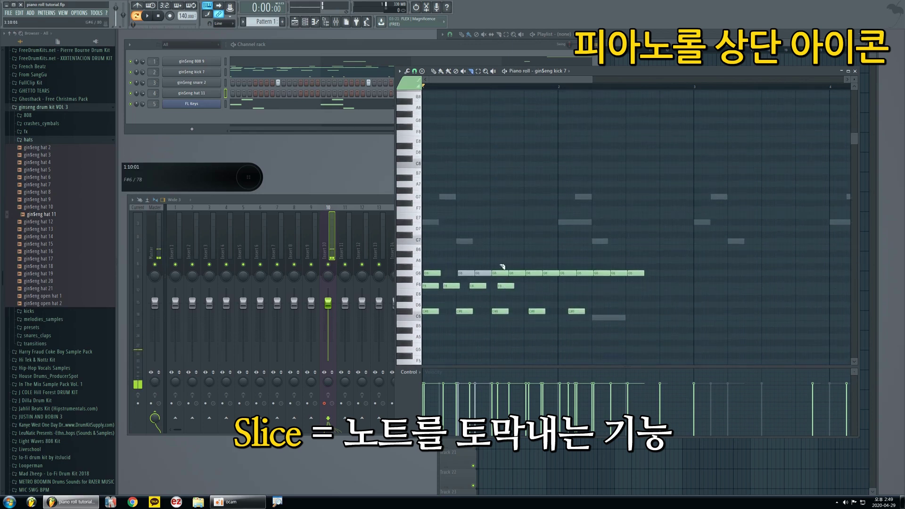
{"action": "scroll", "coordinate": [531, 212], "scroll_direction": "down", "scroll_amount": 2}
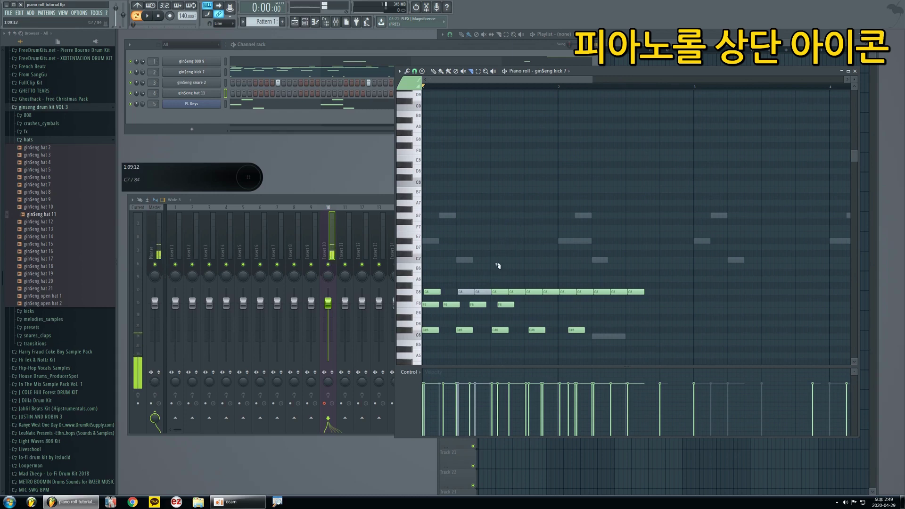
{"action": "scroll", "coordinate": [502, 256], "scroll_direction": "up", "scroll_amount": 5}
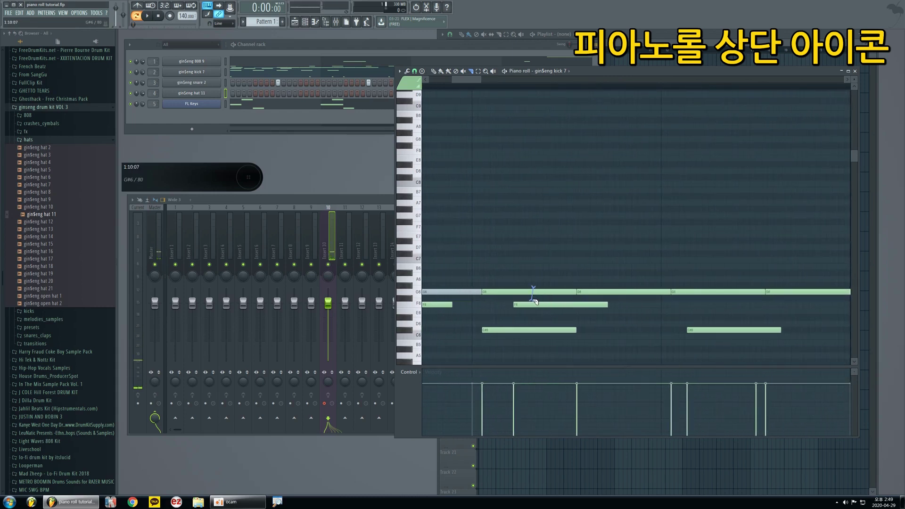
{"action": "left_click_drag", "start_coordinate": [533, 286], "coordinate": [555, 323]}
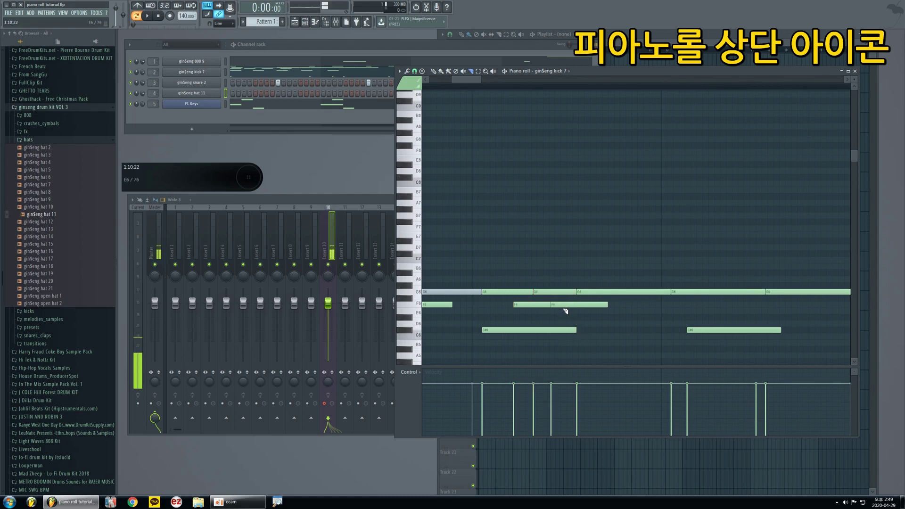
Step: Select notes near the end of the G6 row one at a time, finishing with a box selection around the last note
{"action": "left_click", "coordinate": [478, 71]}
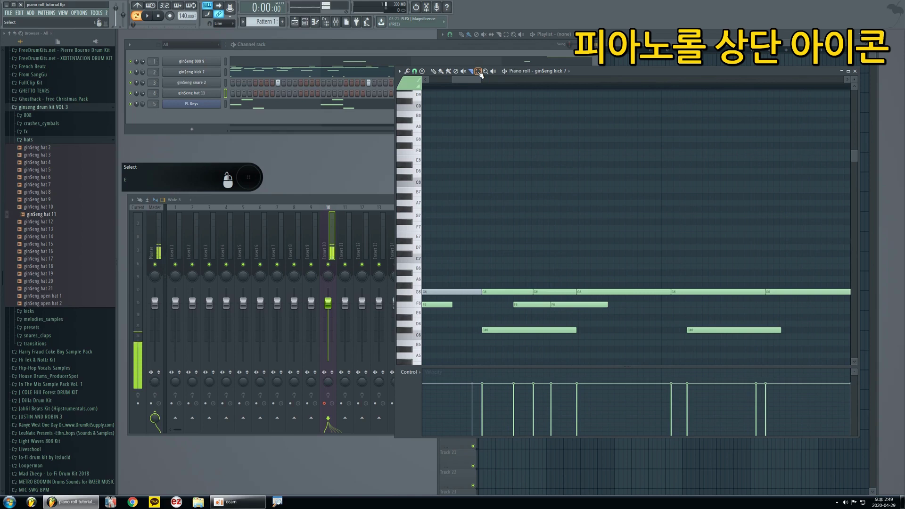
{"action": "scroll", "coordinate": [507, 184], "scroll_direction": "down", "scroll_amount": 3, "text": "ctrl"}
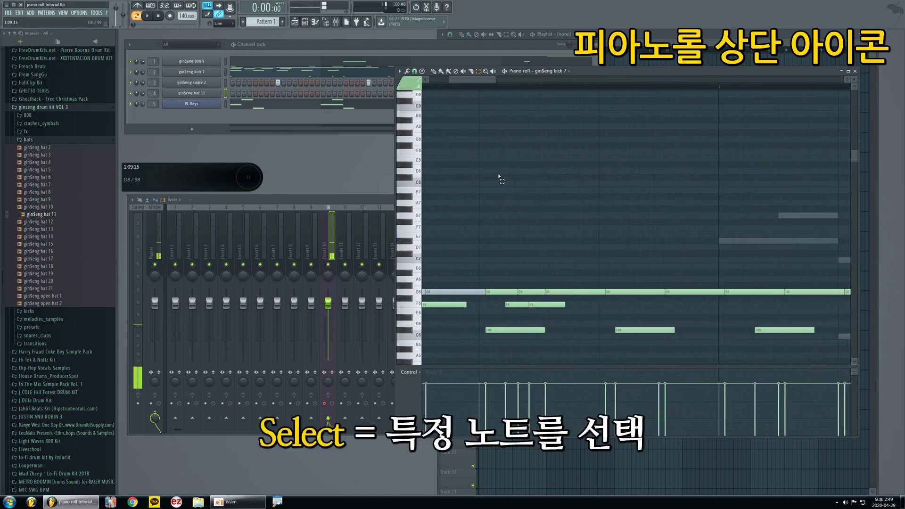
{"action": "scroll", "coordinate": [507, 184], "scroll_direction": "down", "scroll_amount": 3, "text": "ctrl"}
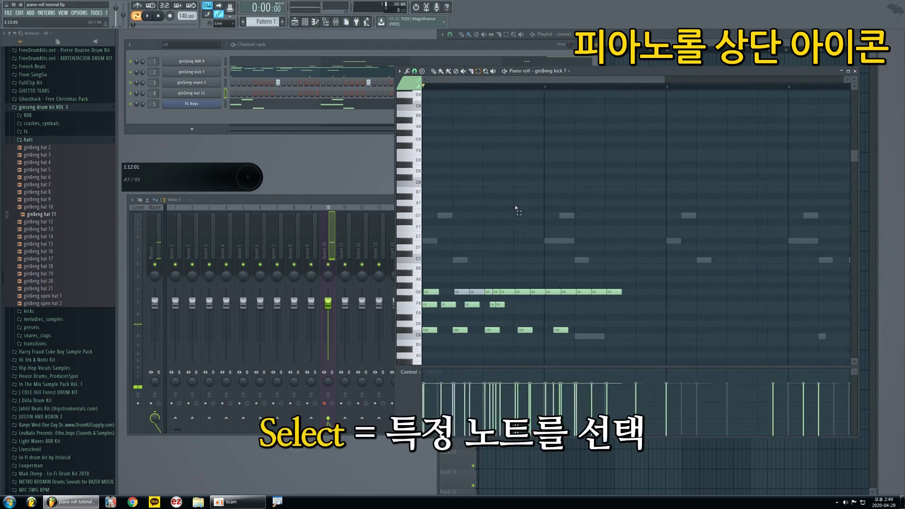
{"action": "left_click", "coordinate": [572, 292]}
{"action": "left_click", "coordinate": [557, 290]}
{"action": "left_click", "coordinate": [558, 294]}
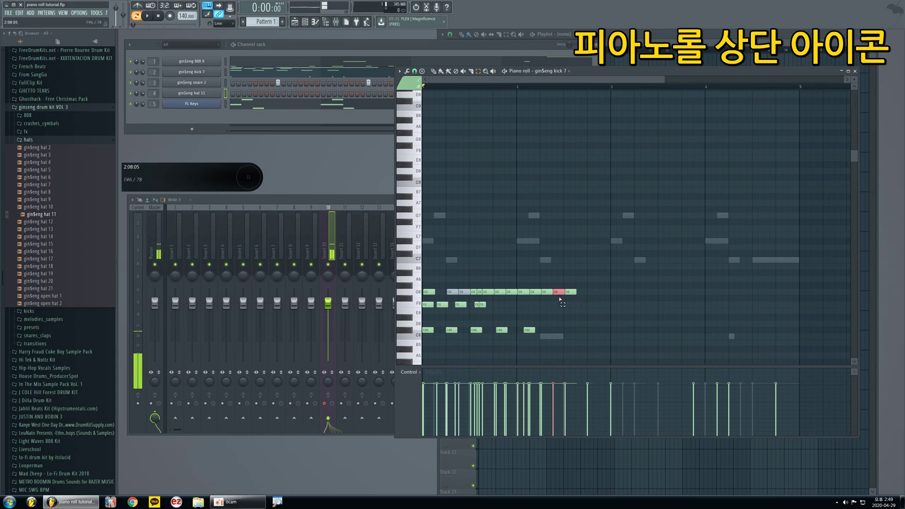
{"action": "left_click", "coordinate": [566, 294]}
{"action": "left_click", "coordinate": [543, 292]}
{"action": "left_click", "coordinate": [531, 293]}
{"action": "left_click", "coordinate": [521, 293]}
{"action": "left_click", "coordinate": [441, 72]}
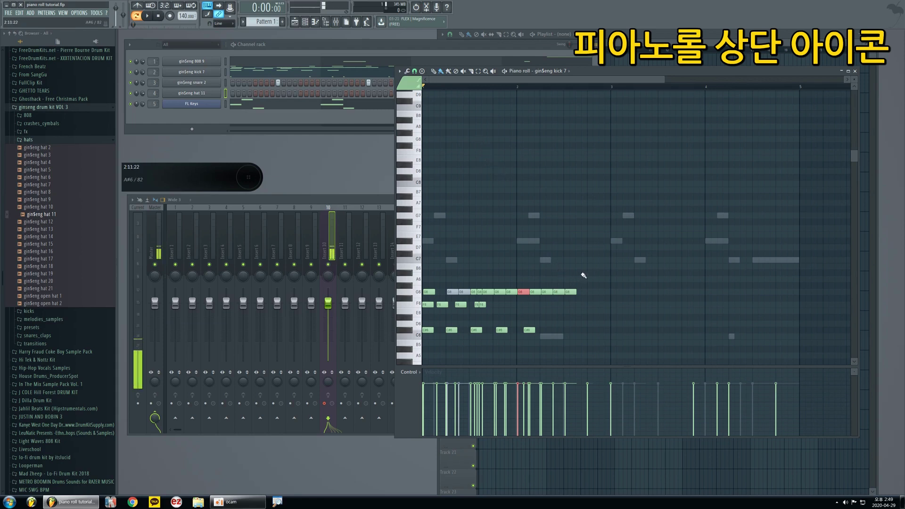
{"action": "left_click_drag", "start_coordinate": [581, 309], "coordinate": [568, 282]}
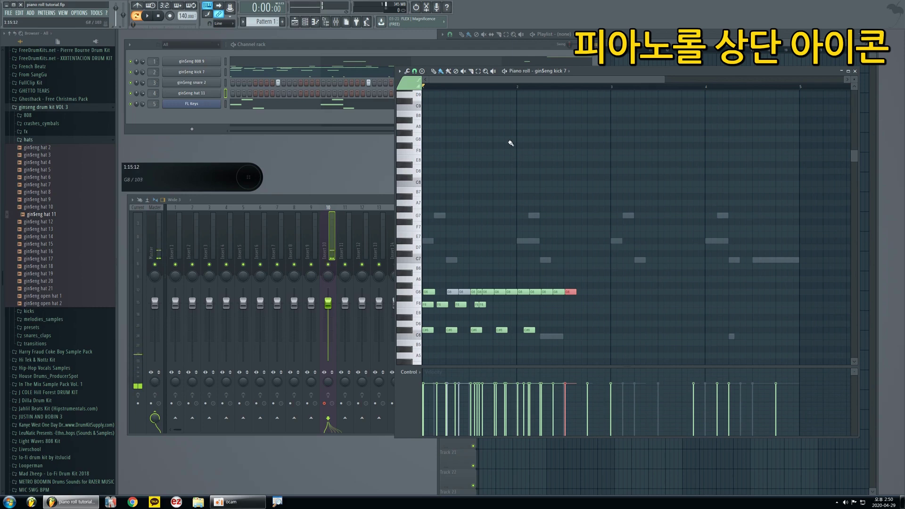
Step: Zoom in on the notes around bar 2 with the Zoom tool and scrub across them with the Playback tool
{"action": "left_click", "coordinate": [486, 72]}
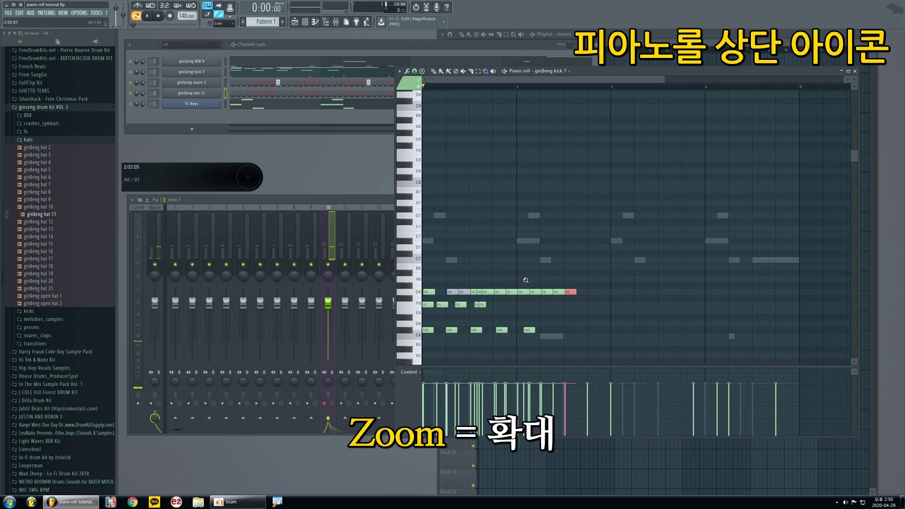
{"action": "left_click", "coordinate": [536, 294]}
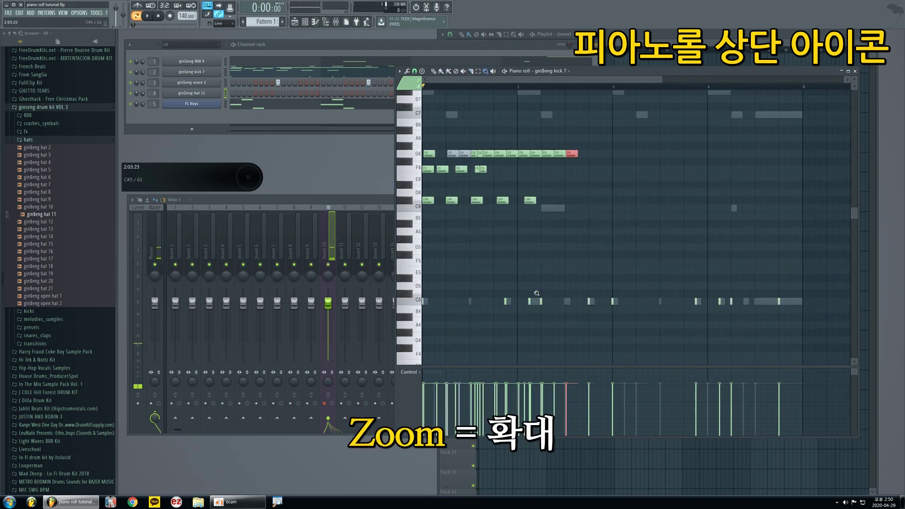
{"action": "left_click", "coordinate": [523, 164]}
{"action": "right_click", "coordinate": [526, 165]}
{"action": "left_click", "coordinate": [522, 174]}
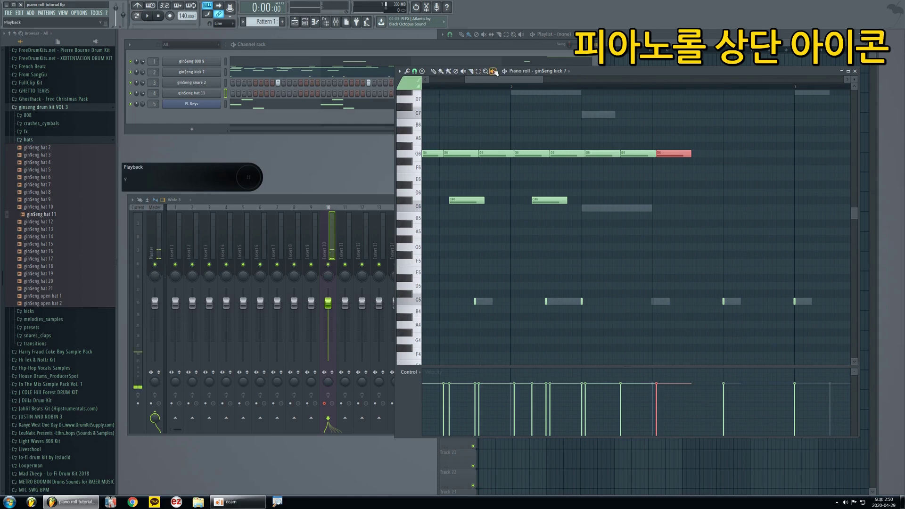
{"action": "left_click_drag", "start_coordinate": [473, 154], "coordinate": [500, 181]}
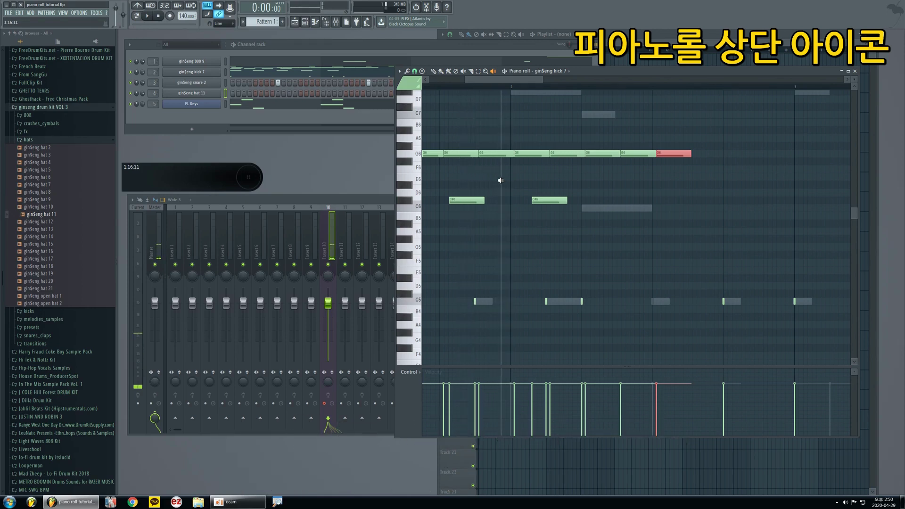
Step: Scrub over the G6 and C#6 notes just before bar 2 with the Playback tool
{"action": "left_click", "coordinate": [501, 180]}
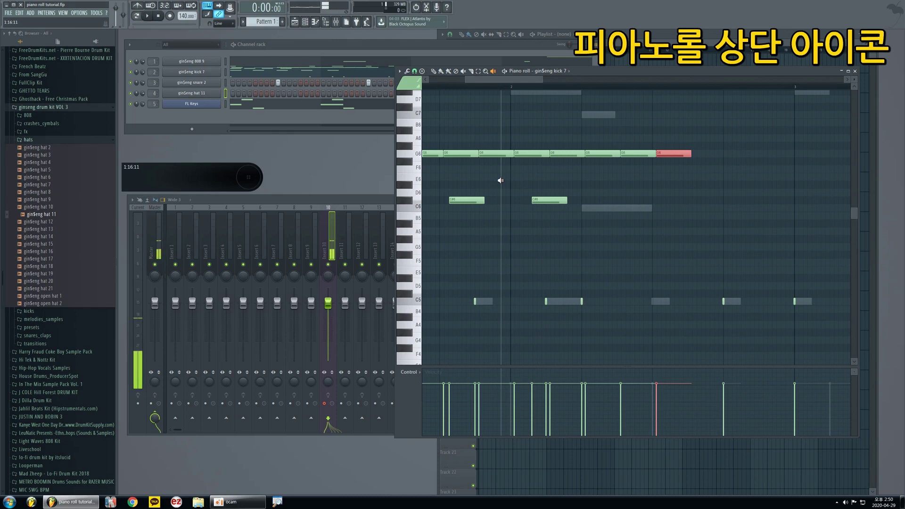
{"action": "left_click", "coordinate": [501, 181]}
{"action": "left_click", "coordinate": [461, 188]}
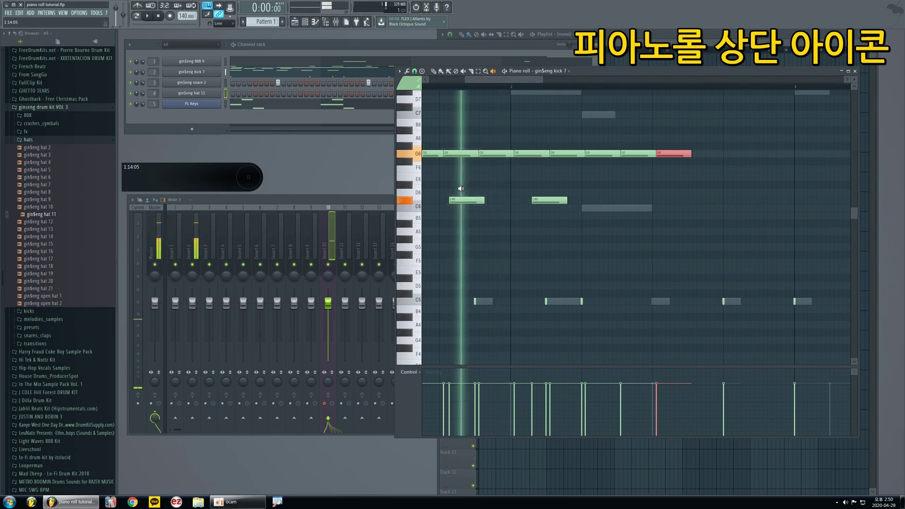
{"action": "left_click", "coordinate": [461, 189]}
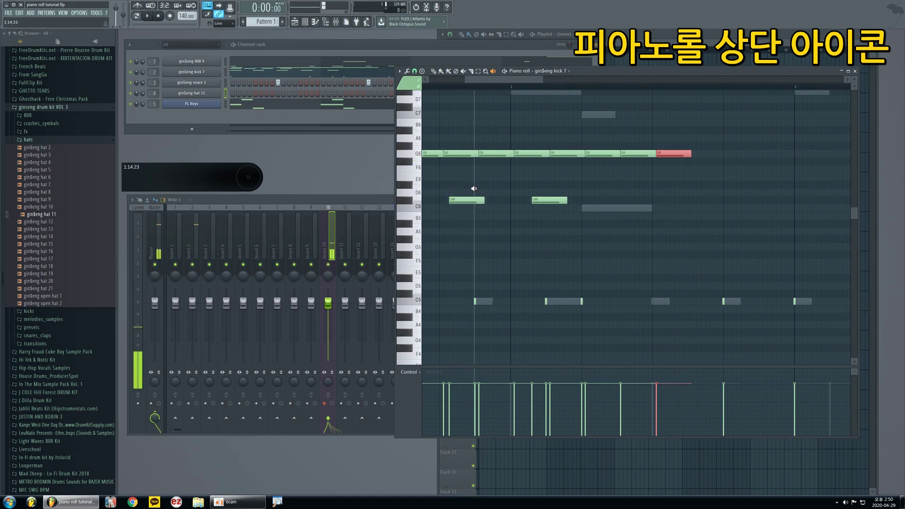
{"action": "left_click", "coordinate": [475, 189]}
{"action": "left_click", "coordinate": [474, 189]}
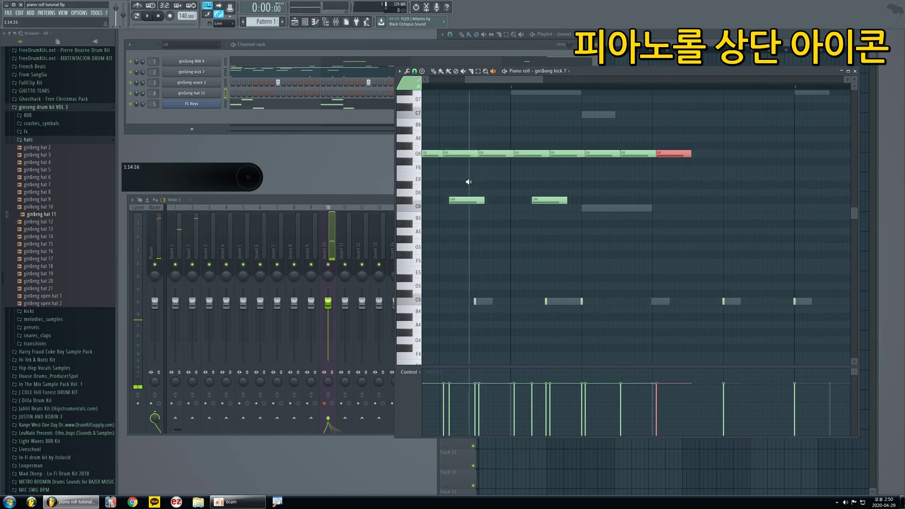
Step: Play and pause the pattern from the piano roll, and switch to the Paint tool
{"action": "left_click", "coordinate": [504, 71]}
{"action": "left_click", "coordinate": [505, 71]}
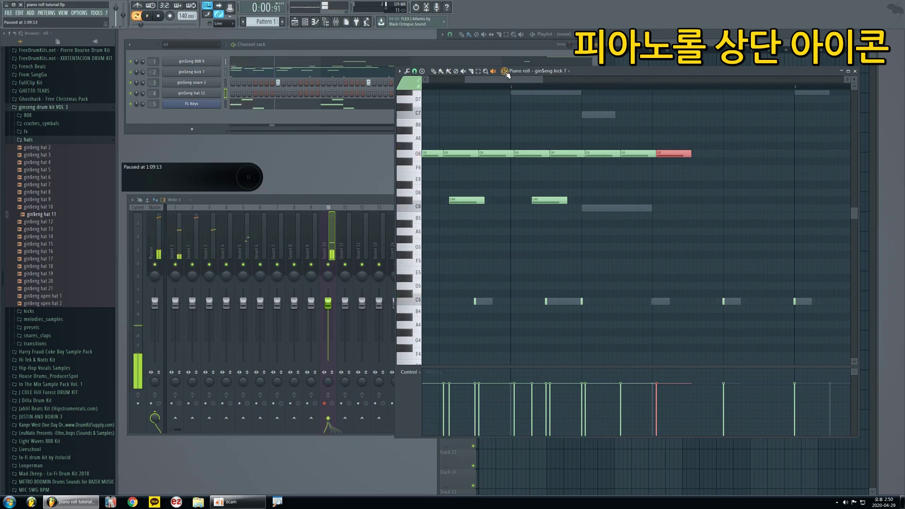
{"action": "left_click_drag", "start_coordinate": [498, 80], "coordinate": [461, 83]}
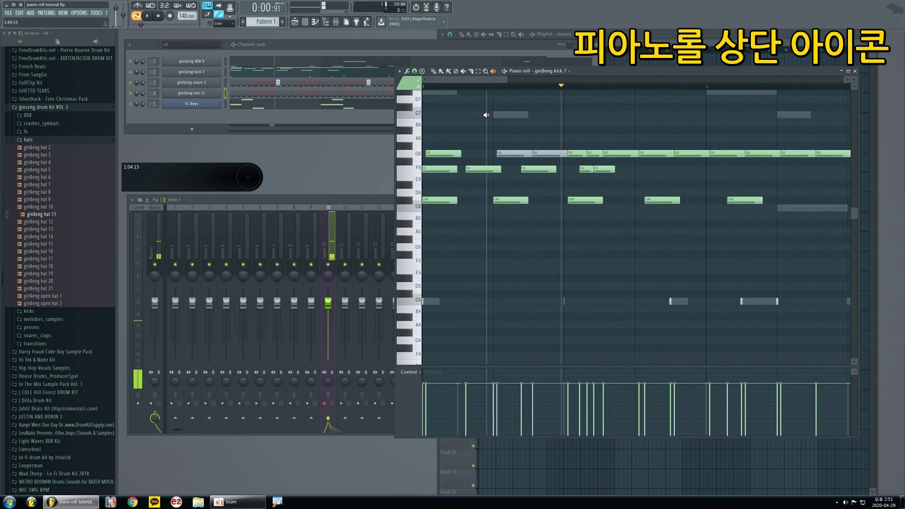
{"action": "left_click", "coordinate": [441, 72]}
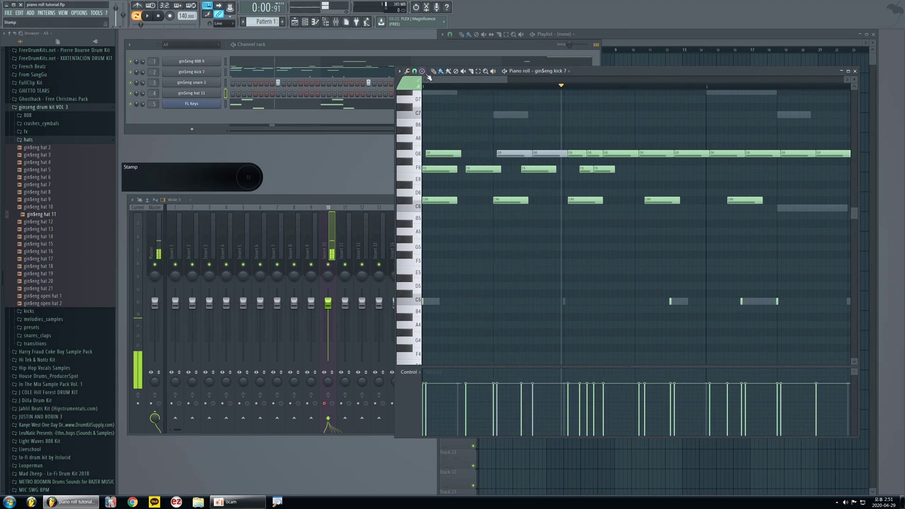
Step: Open the piano roll options and look over the Edit commands without applying any
{"action": "left_click", "coordinate": [400, 73]}
{"action": "left_click", "coordinate": [400, 73]}
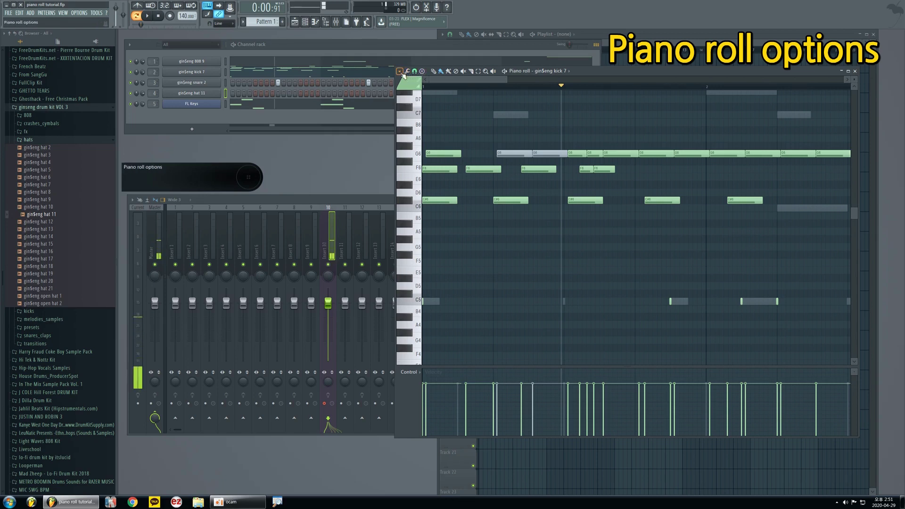
{"action": "left_click", "coordinate": [399, 71]}
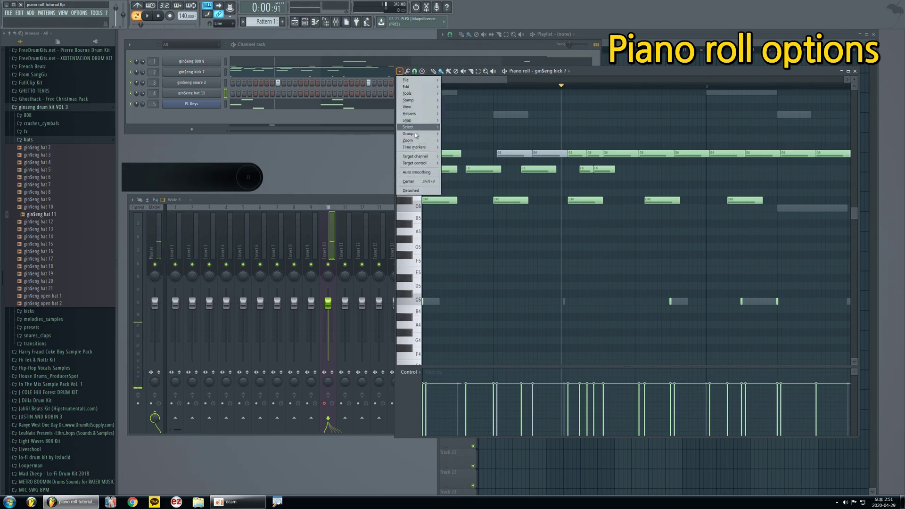
{"action": "mouse_move", "coordinate": [421, 87]}
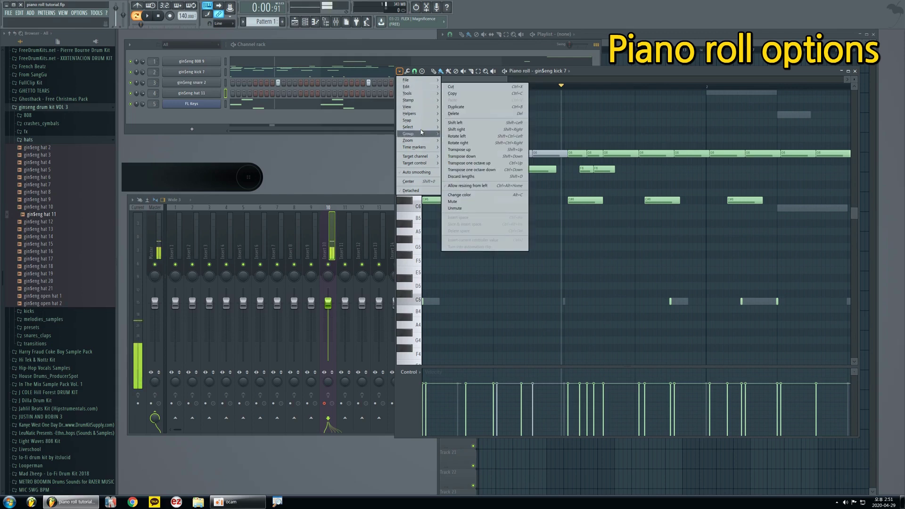
{"action": "left_click", "coordinate": [446, 80]}
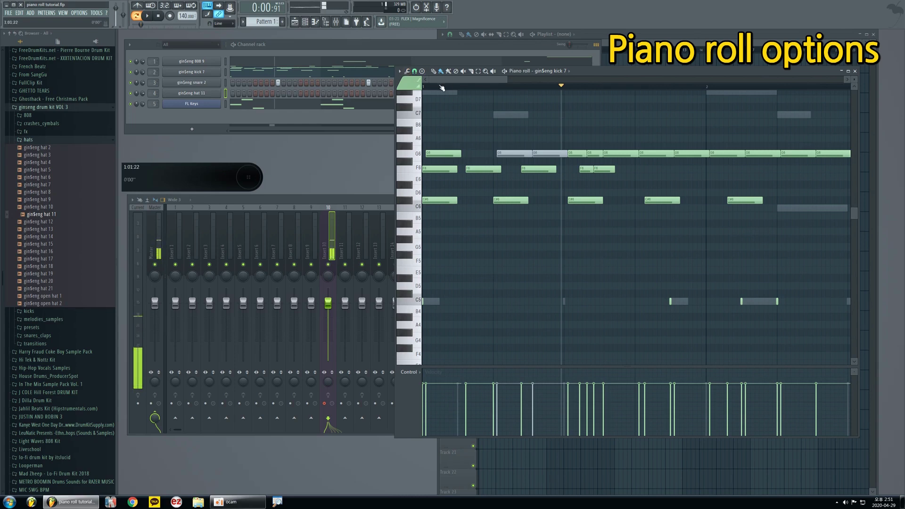
{"action": "left_click", "coordinate": [415, 74]}
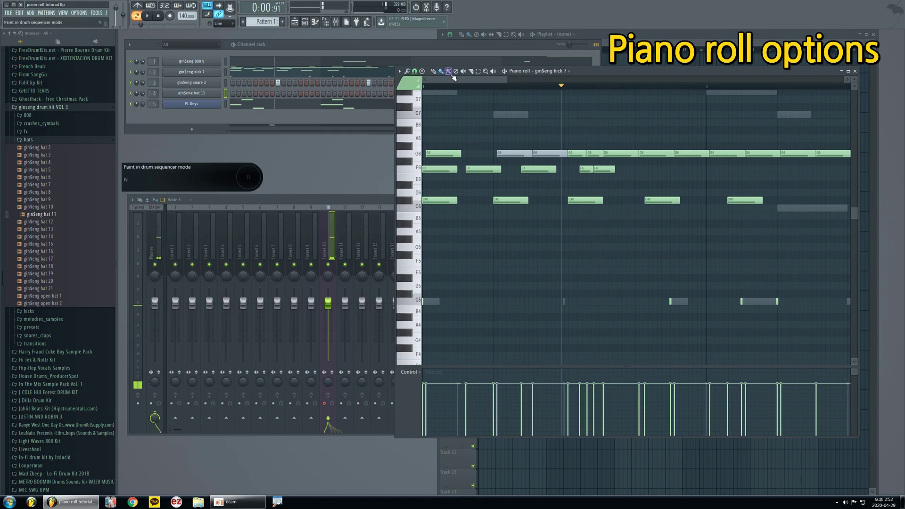
Step: Select all kick notes on the G6, F6 and C#6 rows and delete them
{"action": "scroll", "coordinate": [499, 177], "scroll_direction": "down", "scroll_amount": 4}
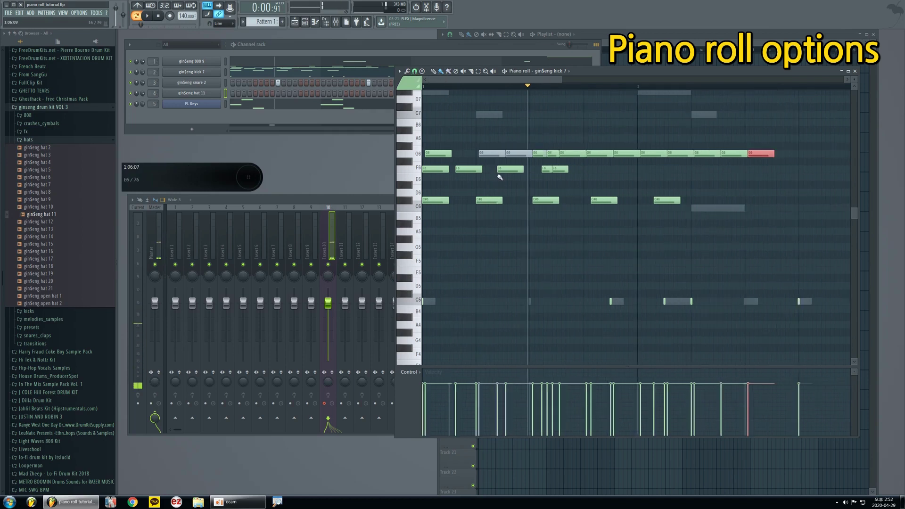
{"action": "left_click_drag", "start_coordinate": [612, 216], "coordinate": [406, 133]}
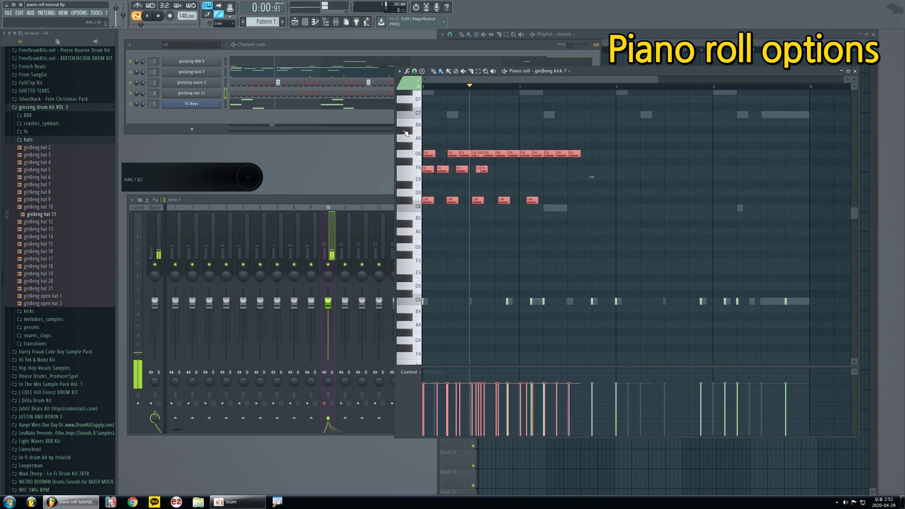
{"action": "key", "text": "Delete"}
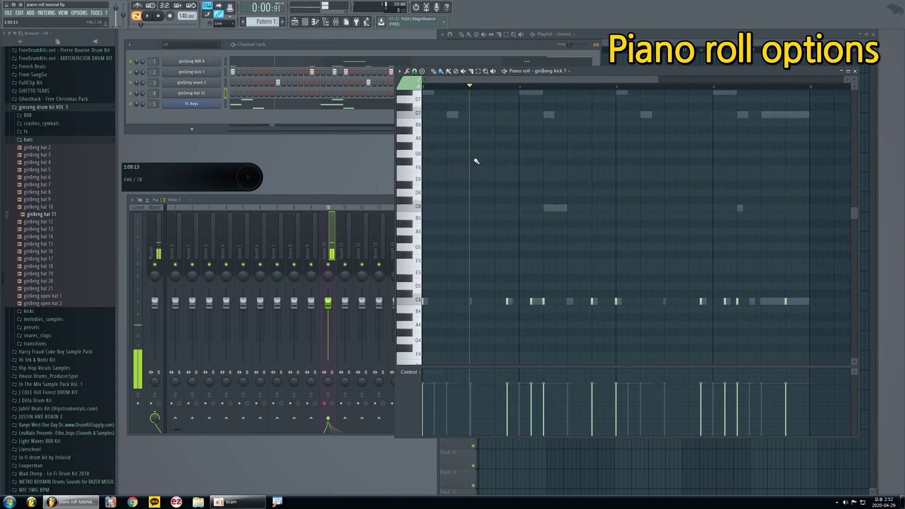
Step: Look over the piano roll's editing tools, including the quantize commands, and close the kick's piano roll
{"action": "left_click", "coordinate": [407, 72]}
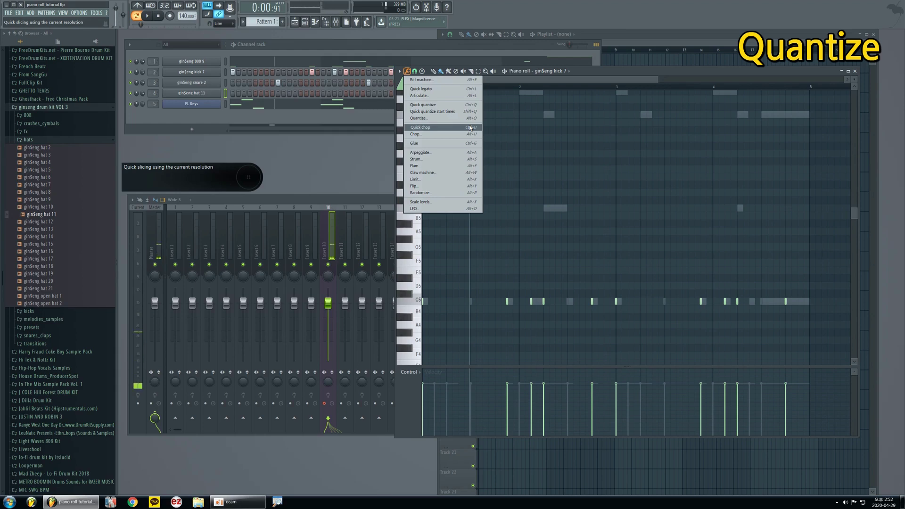
{"action": "left_click", "coordinate": [677, 74]}
{"action": "left_click", "coordinate": [854, 71]}
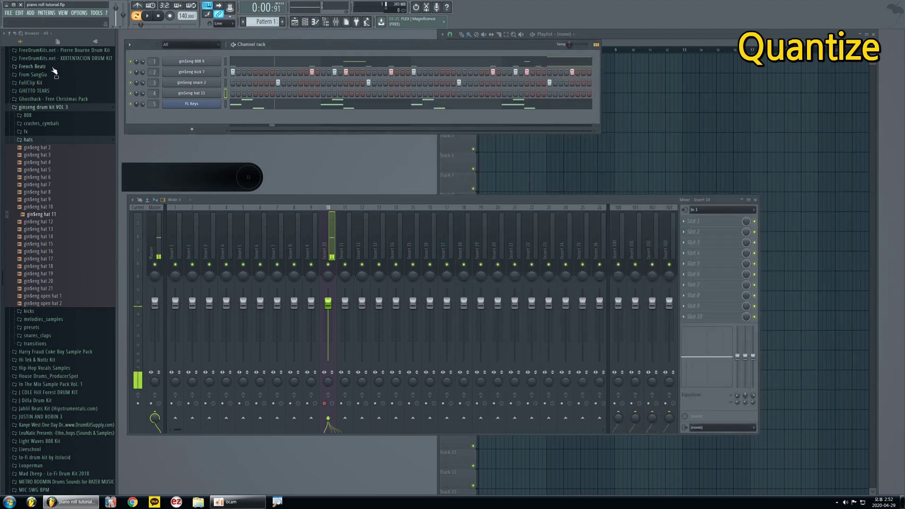
Step: Clone the FL Keys channel and close the clone's plugin window
{"action": "right_click", "coordinate": [219, 103]}
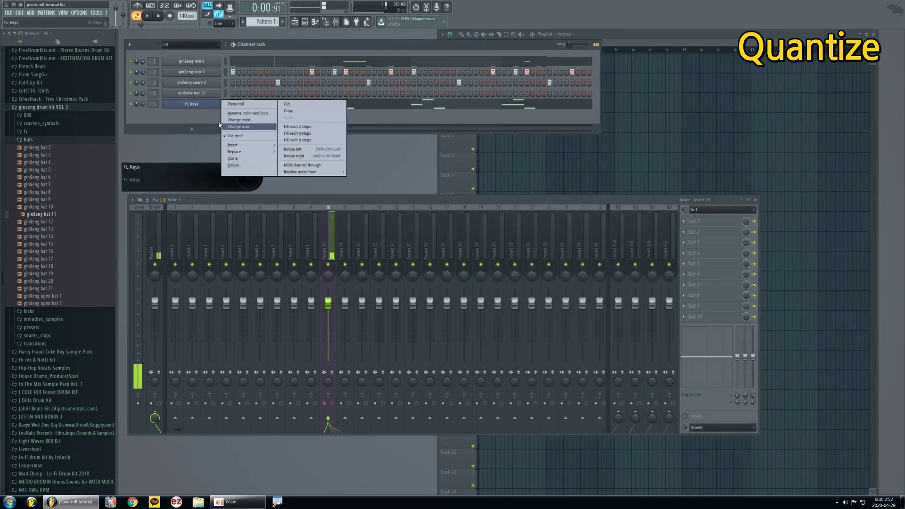
{"action": "left_click", "coordinate": [244, 159]}
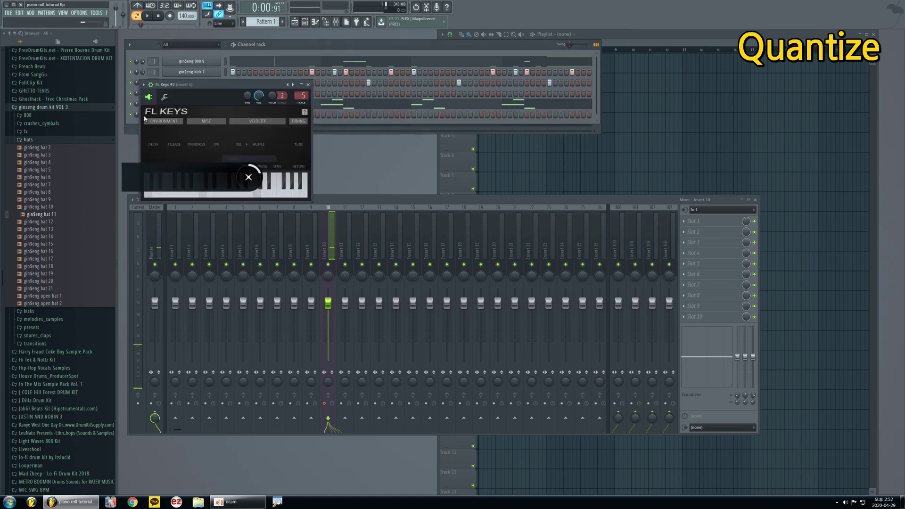
{"action": "left_click", "coordinate": [306, 88]}
Step: Solo the cloned FL Keys channel and open its piano roll, auditioning the C6 key
{"action": "right_click", "coordinate": [132, 116]}
{"action": "left_click", "coordinate": [137, 121]}
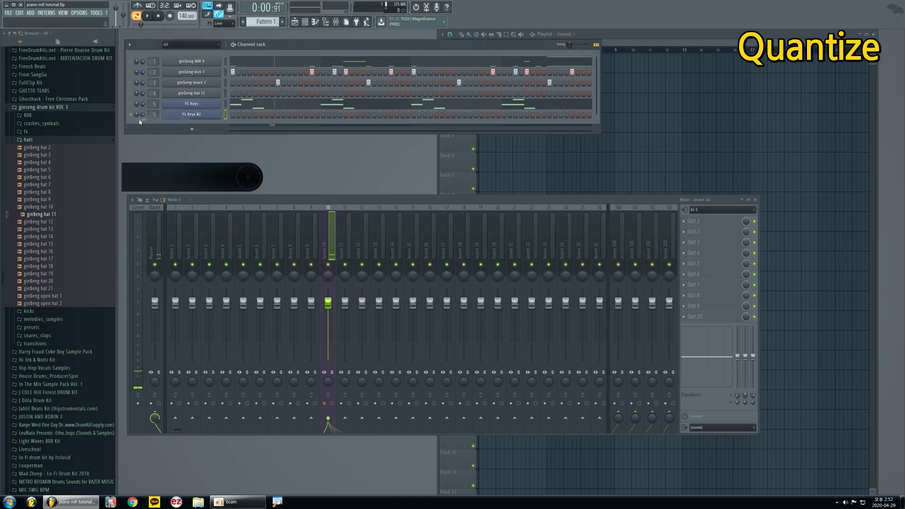
{"action": "right_click", "coordinate": [210, 117]}
{"action": "left_click", "coordinate": [228, 117]}
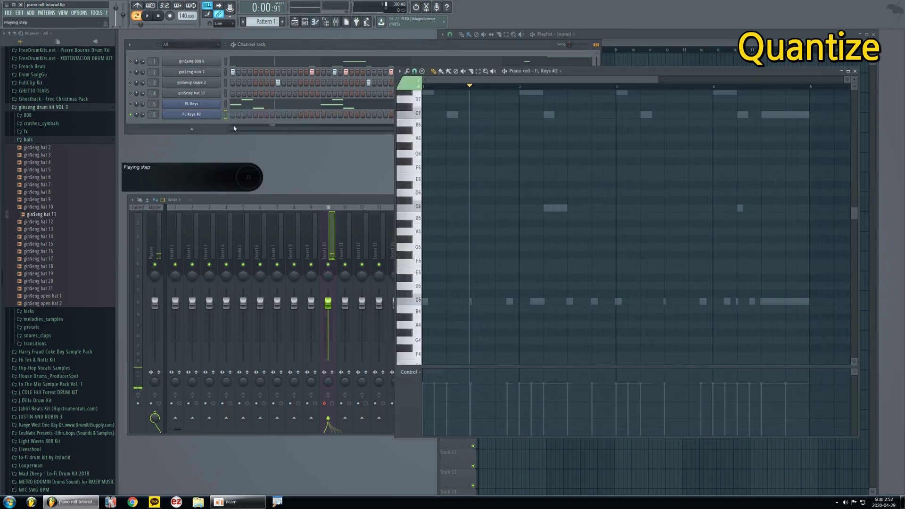
{"action": "left_click", "coordinate": [421, 206]}
{"action": "left_click", "coordinate": [420, 207]}
{"action": "left_click", "coordinate": [421, 207]}
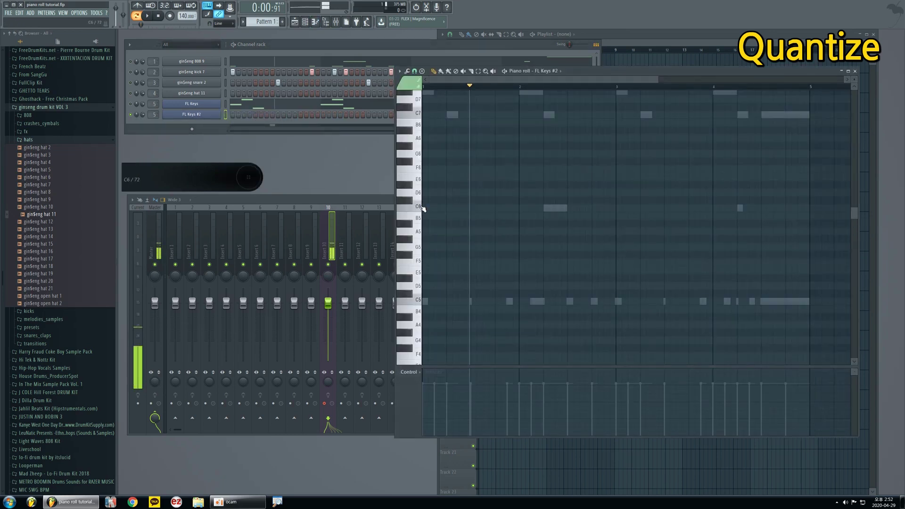
Step: Draw six short notes across bars 1 to 3 on D#6, E6, G6, D#6, F#6 and F#6
{"action": "left_click", "coordinate": [435, 184]}
{"action": "left_click", "coordinate": [487, 177]}
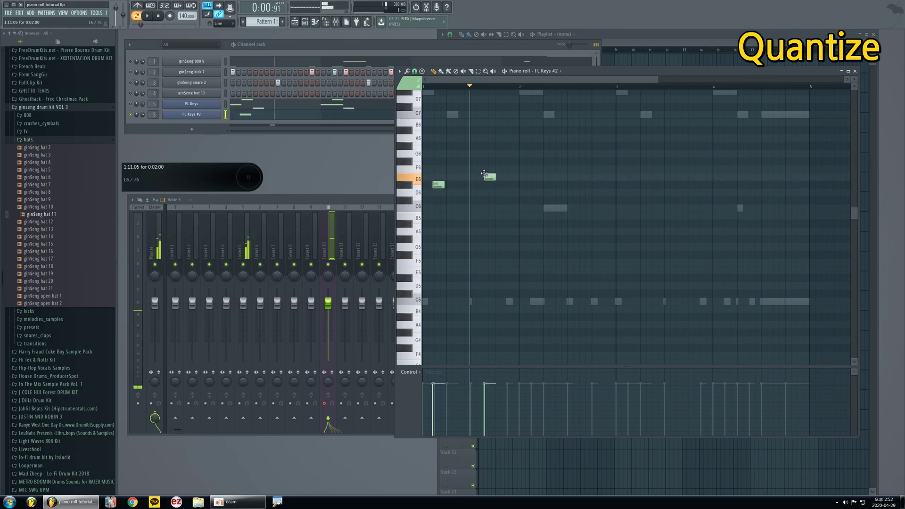
{"action": "left_click", "coordinate": [520, 153]}
{"action": "left_click", "coordinate": [570, 184]}
{"action": "left_click", "coordinate": [615, 161]}
{"action": "left_click", "coordinate": [656, 161]}
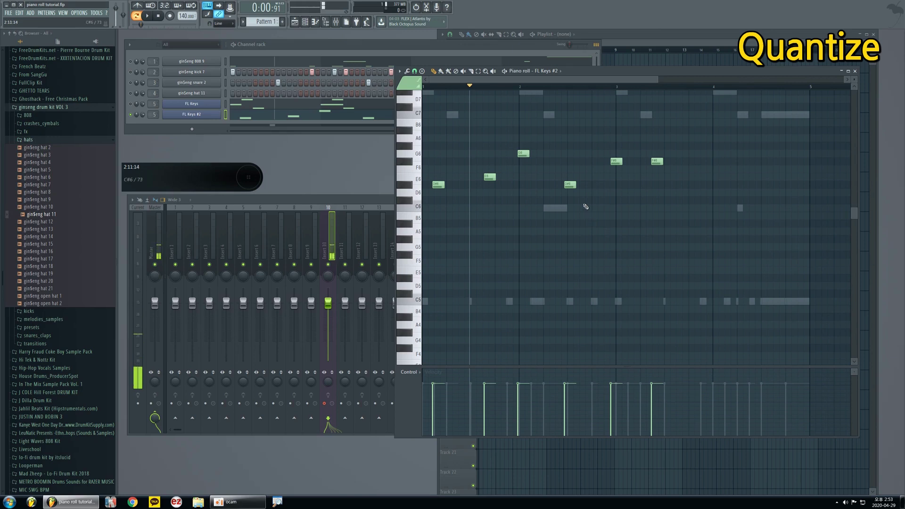
Step: Delete every drawn note except the first D#6 note in bar 1
{"action": "right_click", "coordinate": [489, 177]}
{"action": "right_click", "coordinate": [523, 154]}
{"action": "right_click", "coordinate": [570, 185]}
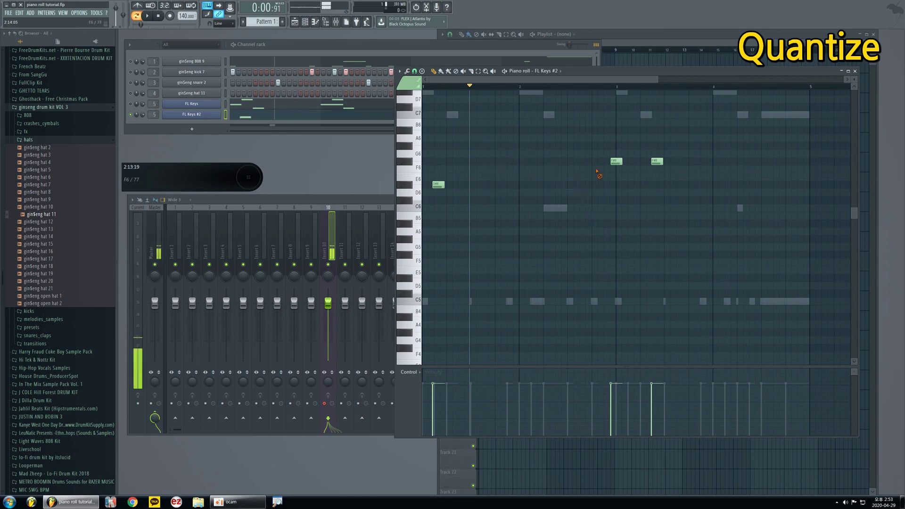
{"action": "right_click", "coordinate": [616, 161]}
{"action": "right_click", "coordinate": [657, 161]}
Step: Move the remaining note to C6 at the start of bar 1 and lengthen it to about 0:06:18
{"action": "scroll", "coordinate": [419, 191], "scroll_direction": "up", "scroll_amount": 3}
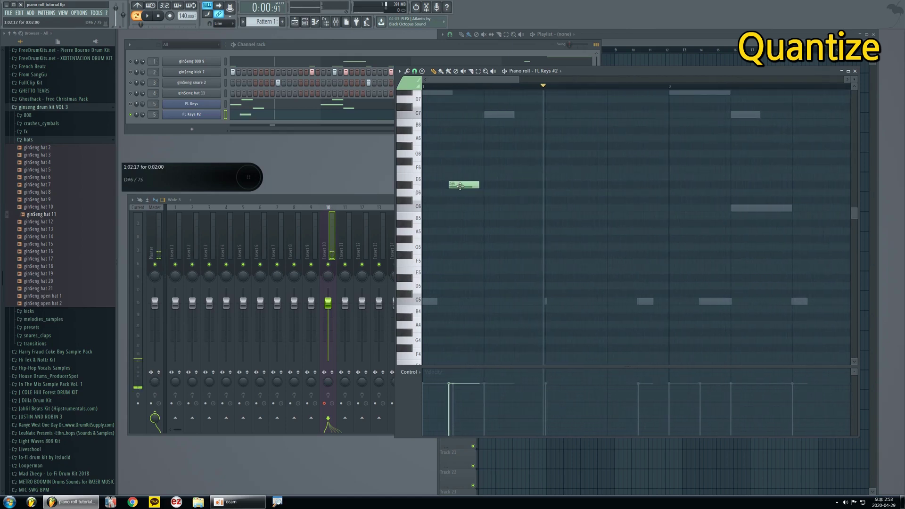
{"action": "left_click_drag", "start_coordinate": [455, 185], "coordinate": [428, 211]}
{"action": "scroll", "coordinate": [430, 215], "scroll_direction": "up", "scroll_amount": 4}
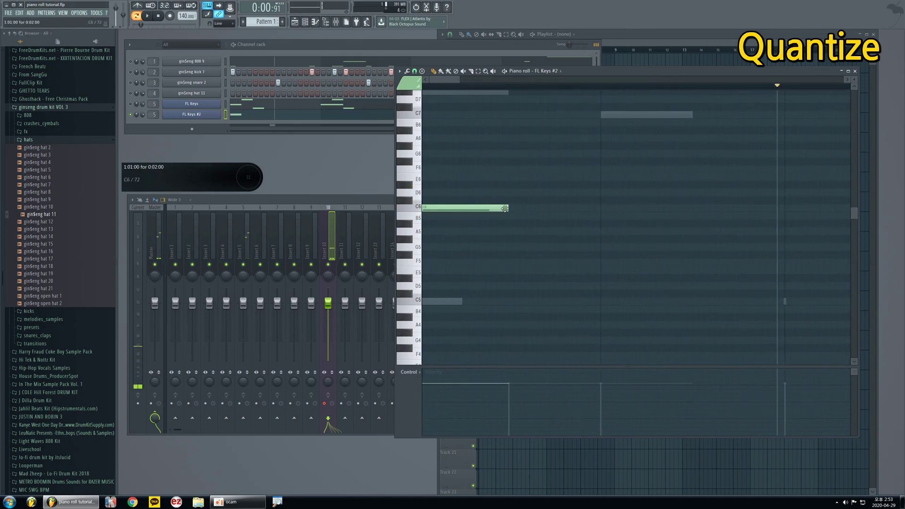
{"action": "left_click_drag", "start_coordinate": [505, 209], "coordinate": [728, 209]}
{"action": "scroll", "coordinate": [435, 92], "scroll_direction": "up", "scroll_amount": 1}
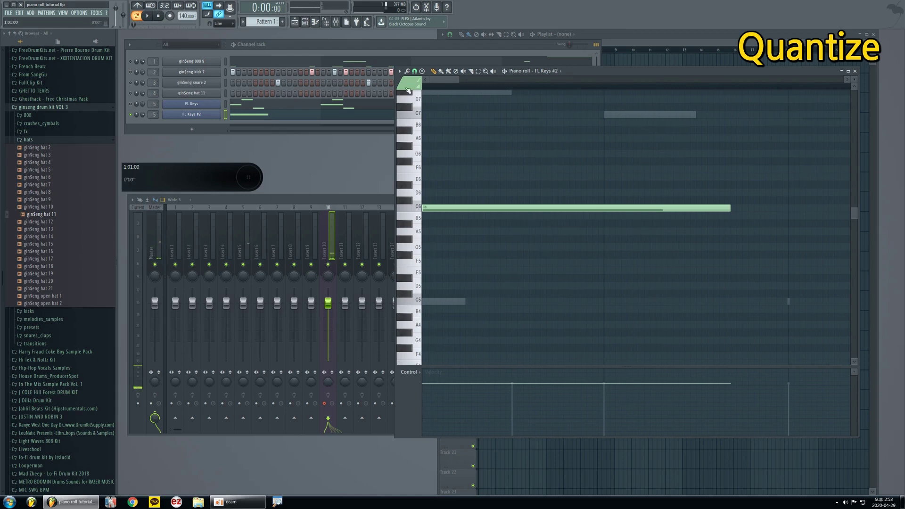
Step: Add E6 and G6 notes of the same length above the C6 note, with slightly staggered starts and G6 at 1:01:07
{"action": "left_click", "coordinate": [428, 178]}
{"action": "left_click_drag", "start_coordinate": [448, 155], "coordinate": [451, 155]}
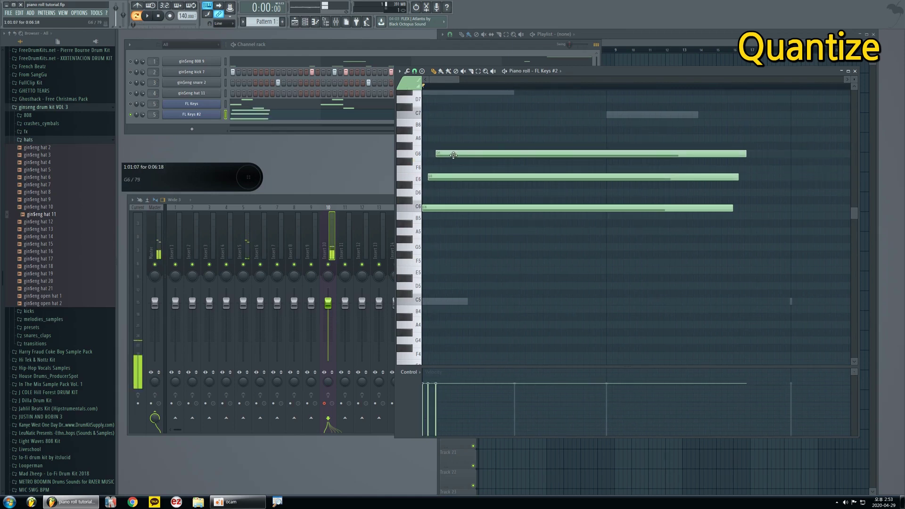
{"action": "left_click", "coordinate": [487, 179]}
{"action": "scroll", "coordinate": [488, 179], "scroll_direction": "down", "scroll_amount": 2}
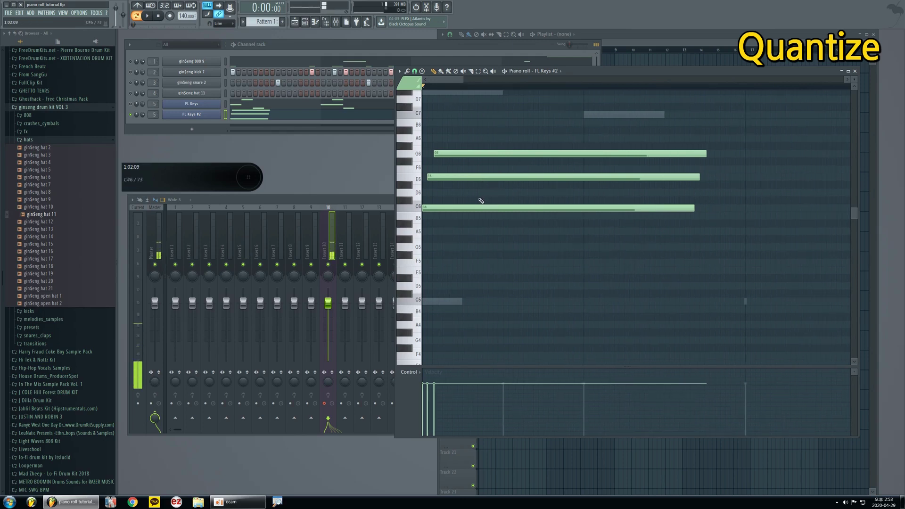
Step: Open the quantizer for the C6, E6 and G6 chord and move its window clear of the note starts
{"action": "left_click", "coordinate": [408, 72]}
{"action": "left_click", "coordinate": [424, 119]}
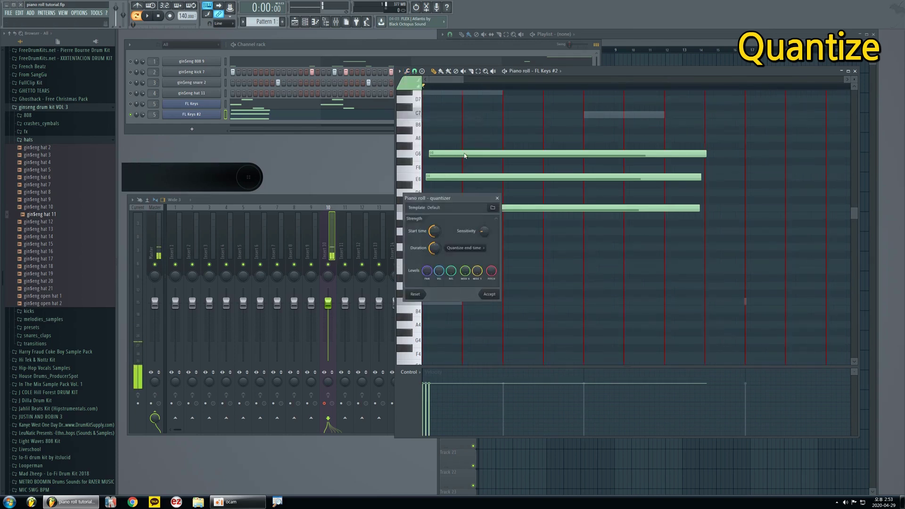
{"action": "left_click_drag", "start_coordinate": [462, 201], "coordinate": [615, 202]}
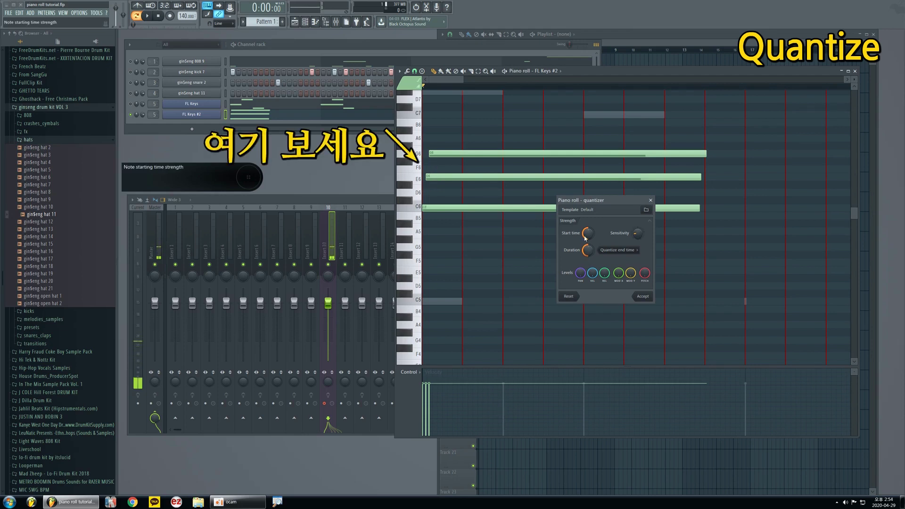
Step: Lower the quantizer's start time strength to near its minimum and set the duration strength to 100%
{"action": "left_click_drag", "start_coordinate": [588, 235], "coordinate": [588, 277]}
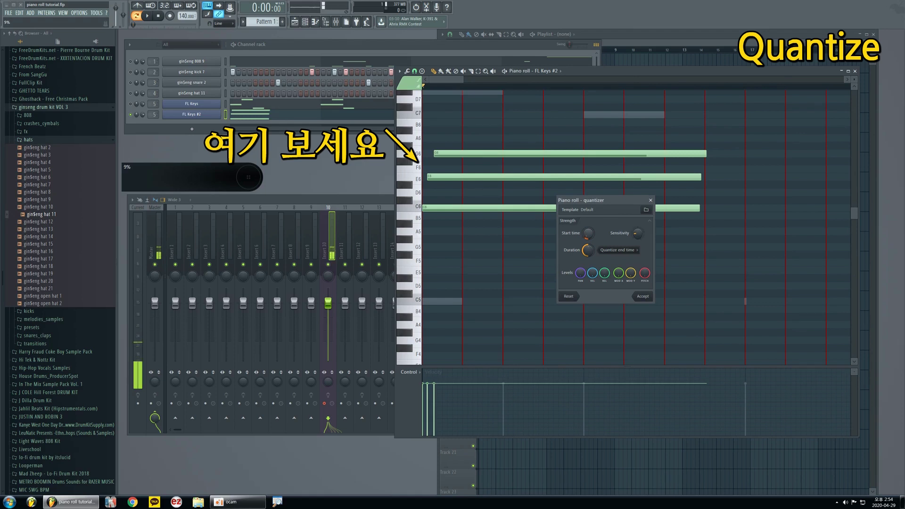
{"action": "left_click_drag", "start_coordinate": [589, 282], "coordinate": [588, 270]}
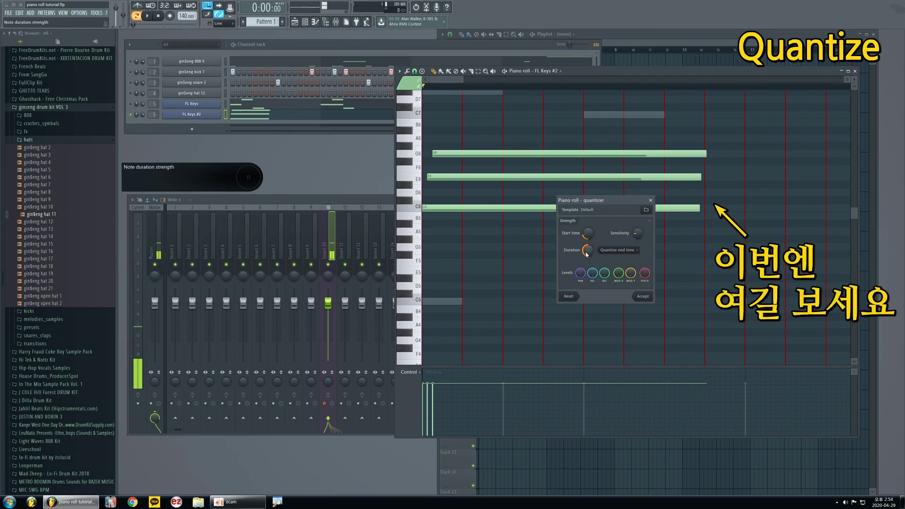
{"action": "mouse_move", "coordinate": [587, 250]}
{"action": "left_mouse_down"}
{"action": "mouse_move", "coordinate": [587, 264]}
{"action": "mouse_move", "coordinate": [587, 236]}
{"action": "left_mouse_up"}
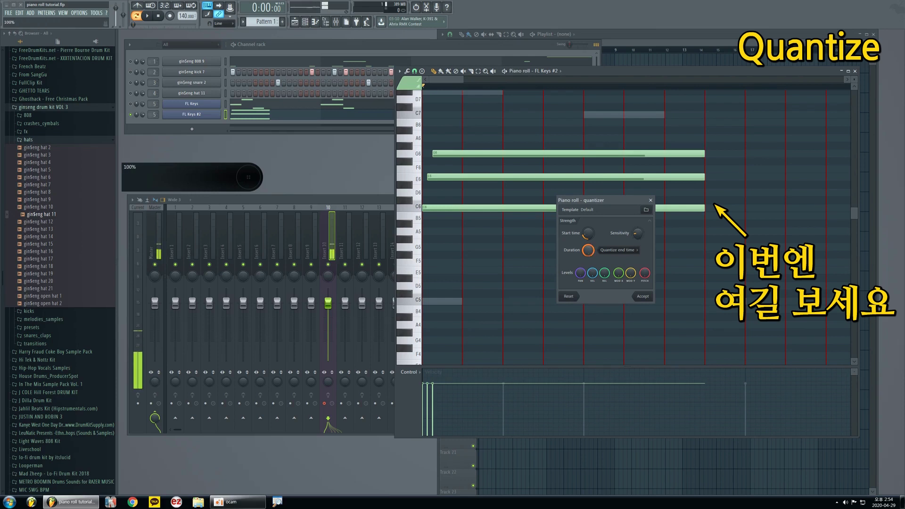
Step: Try a lower duration strength, a changed sensitivity and start time strengths between 19% and 95% on the chord, and cancel the quantizer
{"action": "left_click_drag", "start_coordinate": [587, 250], "coordinate": [587, 256]}
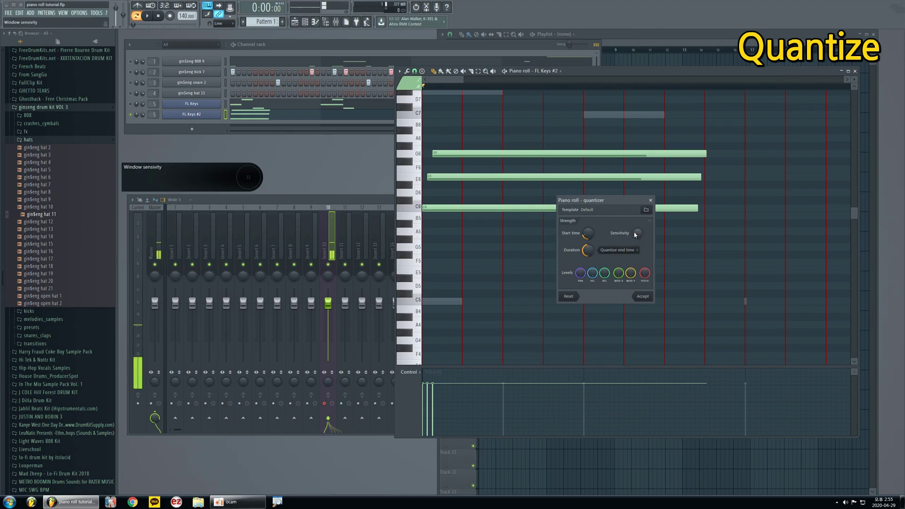
{"action": "left_click_drag", "start_coordinate": [635, 234], "coordinate": [587, 229]}
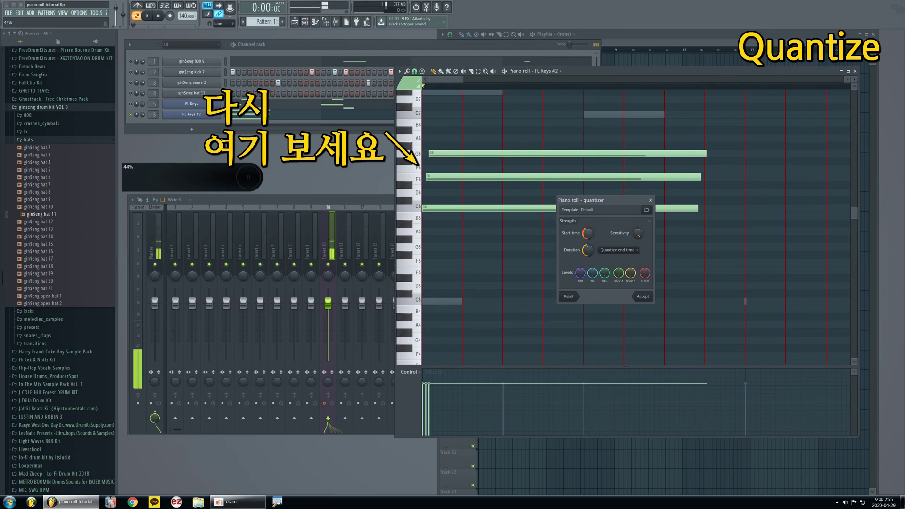
{"action": "left_click_drag", "start_coordinate": [587, 233], "coordinate": [587, 236]}
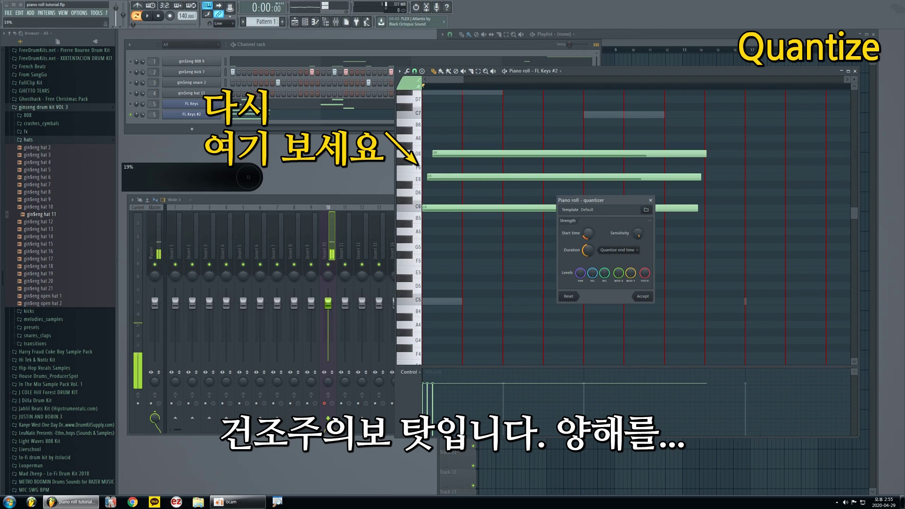
{"action": "left_click_drag", "start_coordinate": [587, 233], "coordinate": [587, 235]}
{"action": "left_click_drag", "start_coordinate": [587, 235], "coordinate": [587, 218]}
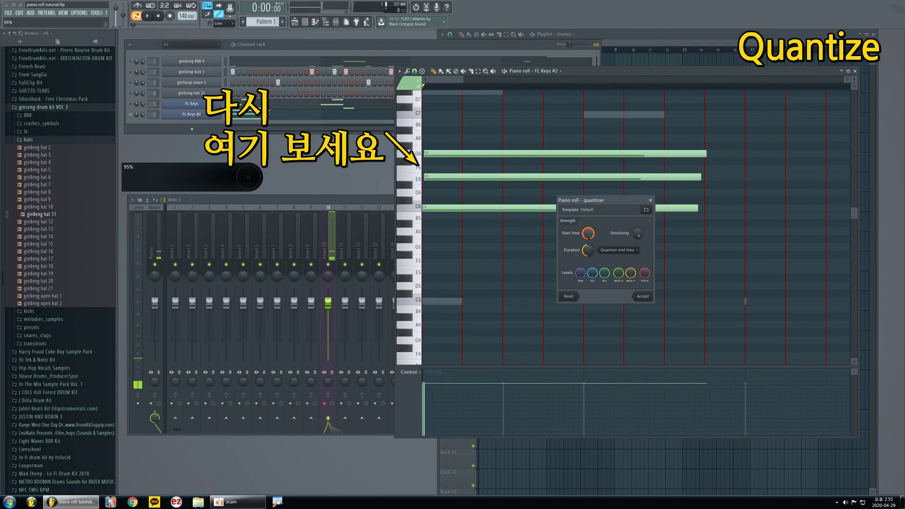
{"action": "left_click_drag", "start_coordinate": [587, 218], "coordinate": [587, 231]}
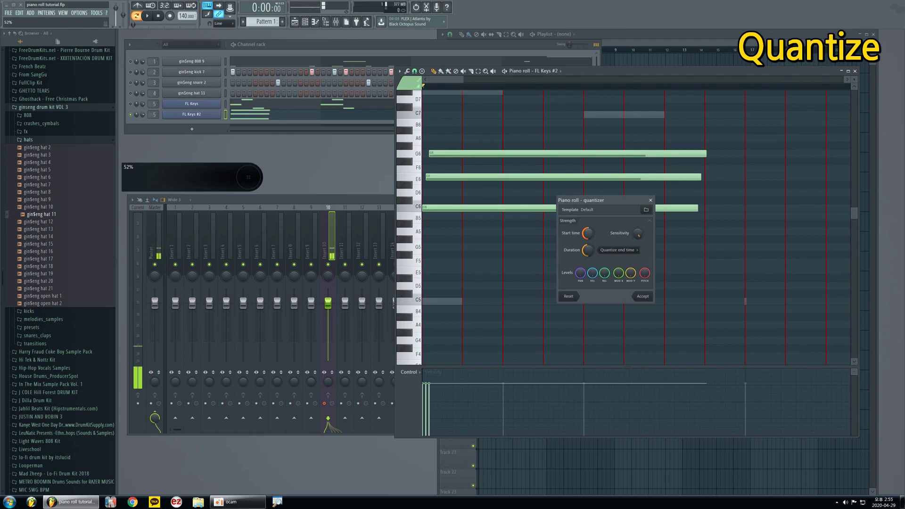
{"action": "key", "text": "Escape"}
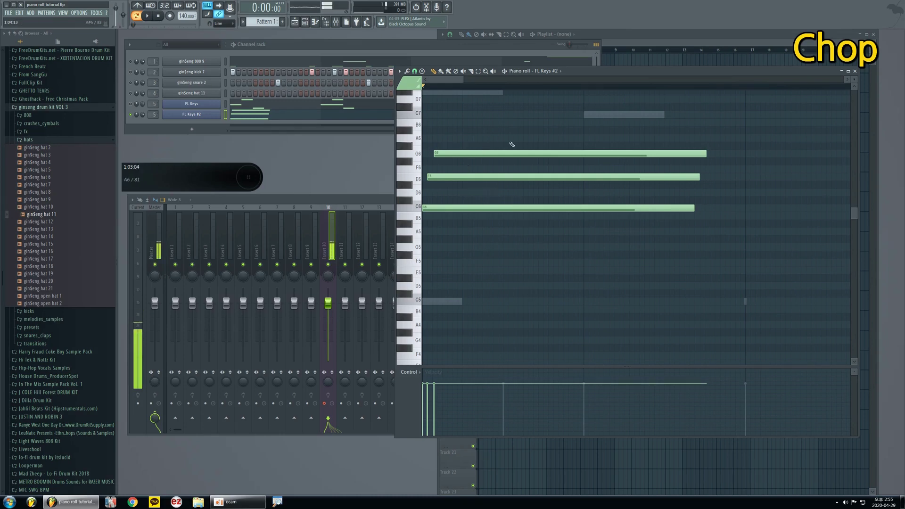
Step: Close the piano roll, preview the ginSeng hat 11 sample and fill its channel on every 2 steps
{"action": "left_click", "coordinate": [854, 72]}
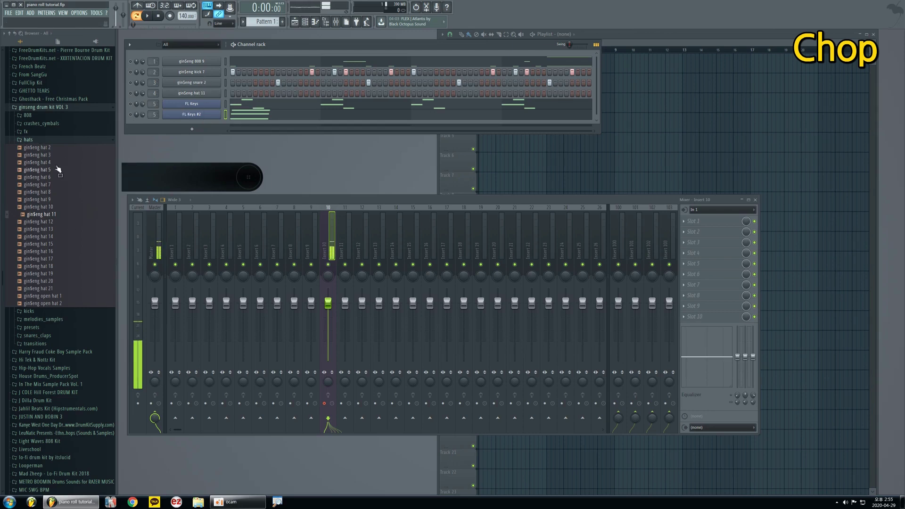
{"action": "left_click", "coordinate": [53, 214]}
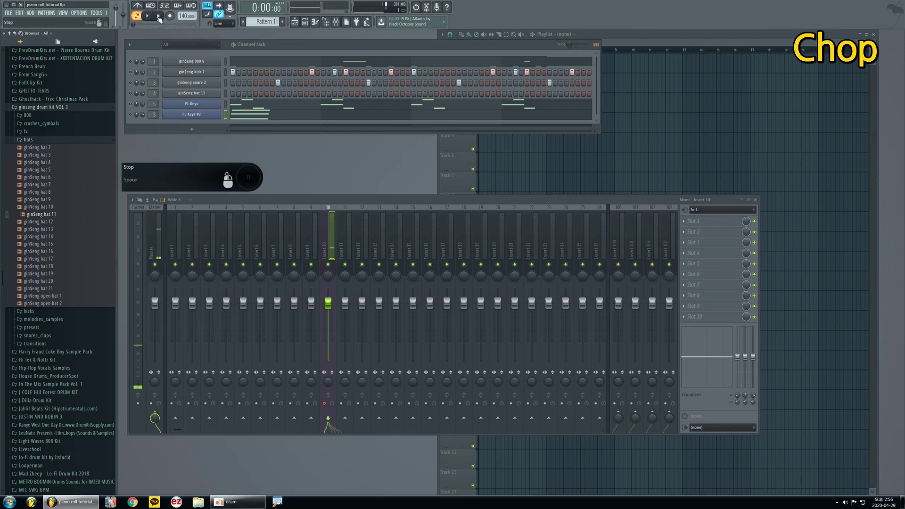
{"action": "right_click", "coordinate": [220, 91]}
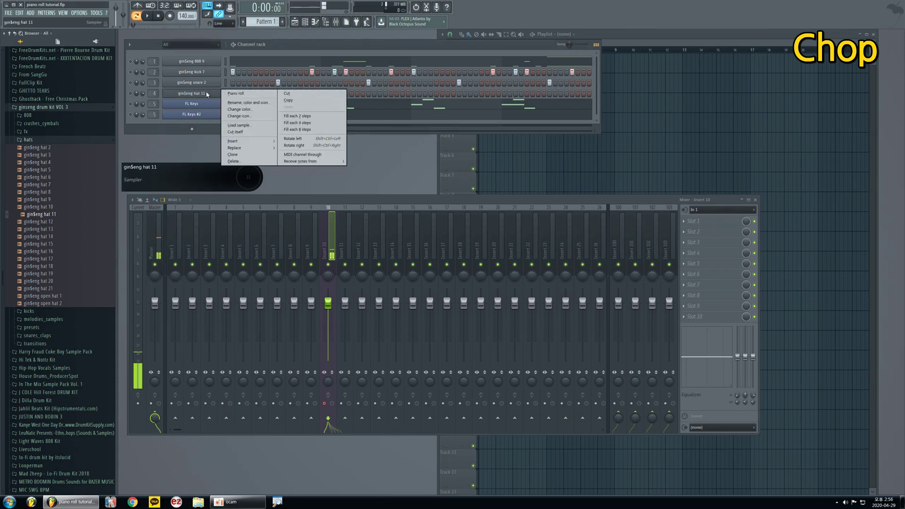
{"action": "left_click", "coordinate": [297, 116]}
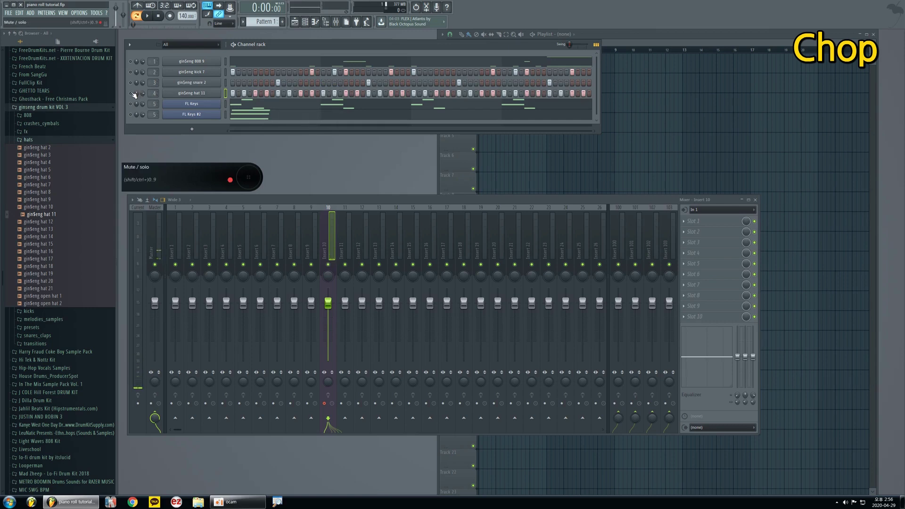
Step: Solo the ginSeng hat 11 channel, play the pattern briefly and look at the channel's sampler settings
{"action": "right_click", "coordinate": [134, 94]}
{"action": "left_click", "coordinate": [141, 97]}
{"action": "key", "text": "space"}
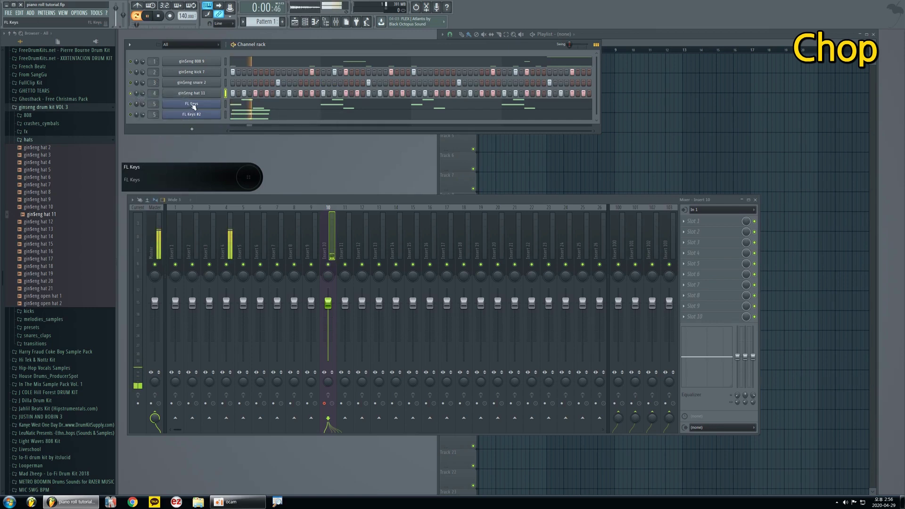
{"action": "key", "text": "space"}
{"action": "left_click", "coordinate": [191, 92]}
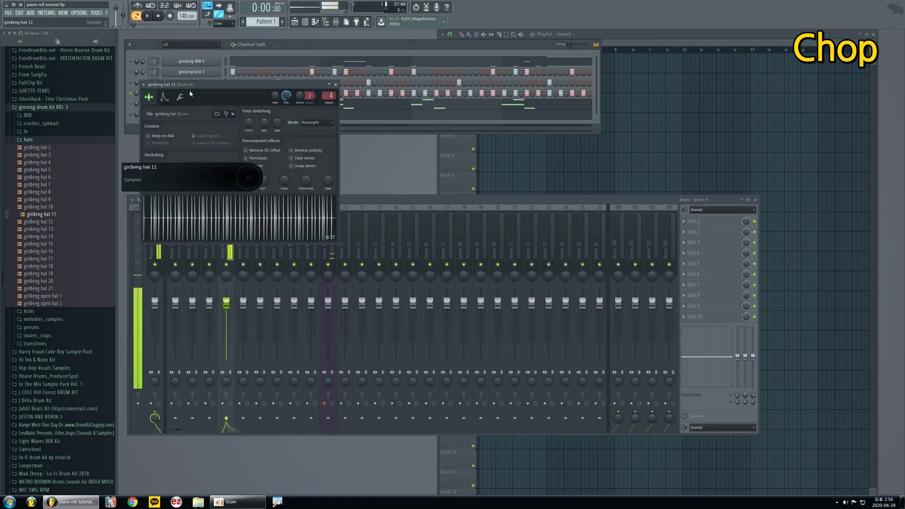
{"action": "left_click", "coordinate": [336, 85]}
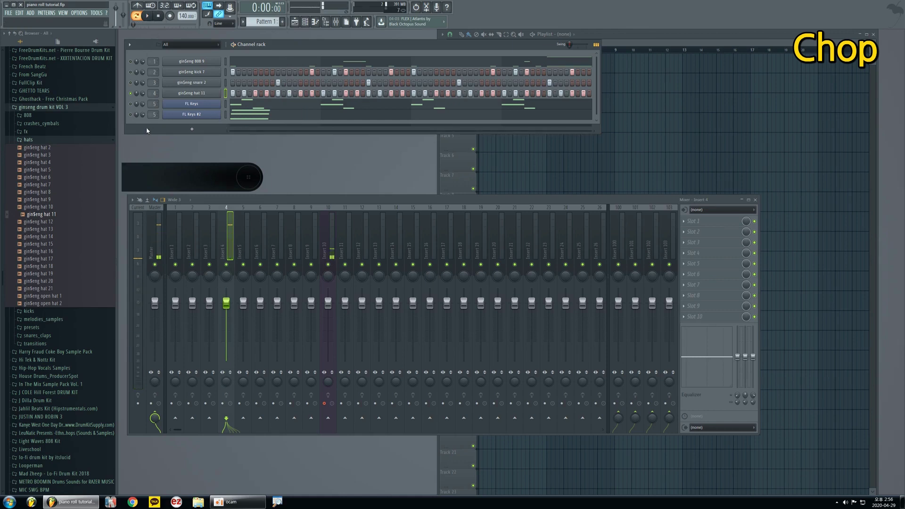
Step: Preview several ginSeng hat samples from hat 11 up to hat 4 and add ginSeng hat 4 as a new channel
{"action": "left_click", "coordinate": [52, 215]}
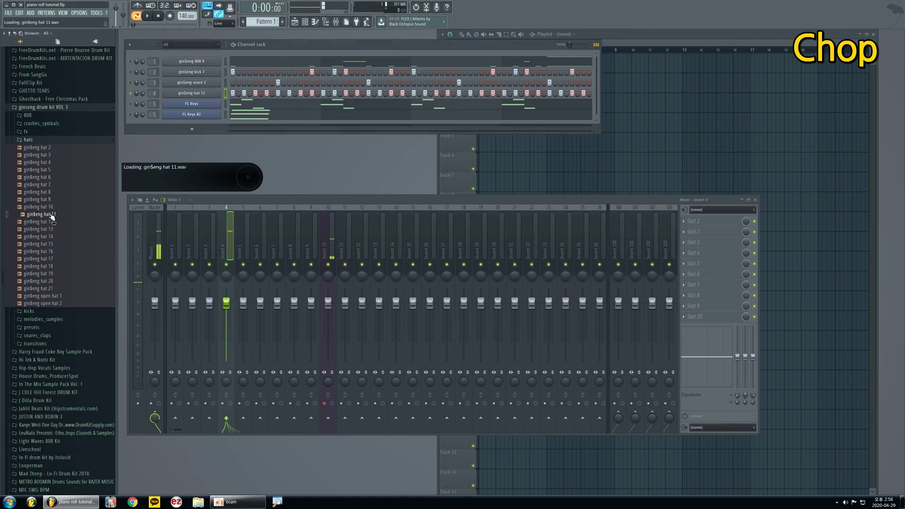
{"action": "left_click", "coordinate": [45, 207]}
{"action": "left_click", "coordinate": [44, 200]}
{"action": "left_click", "coordinate": [45, 177]}
{"action": "left_click", "coordinate": [46, 169]}
{"action": "left_click", "coordinate": [48, 163]}
{"action": "left_click_drag", "start_coordinate": [42, 163], "coordinate": [180, 126]}
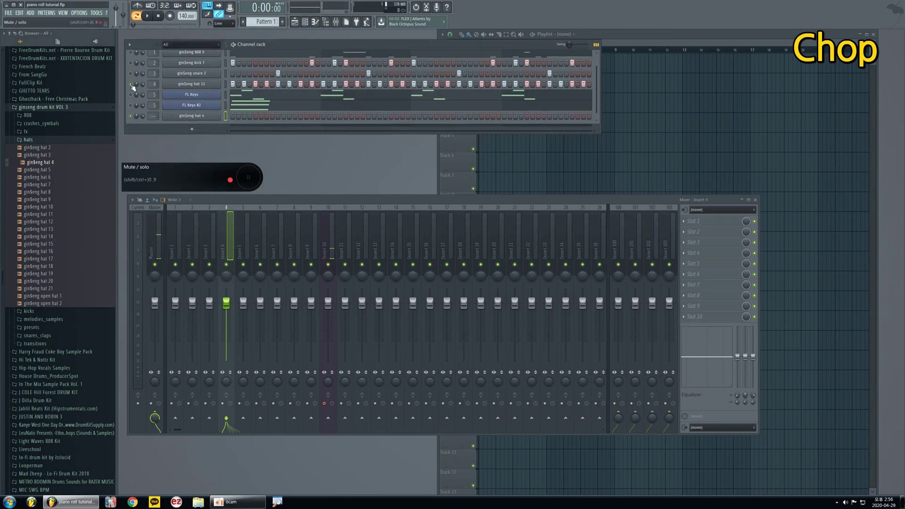
Step: Fill the ginSeng hat 4 channel on every 2 steps and play the pattern to hear it
{"action": "right_click", "coordinate": [219, 115]}
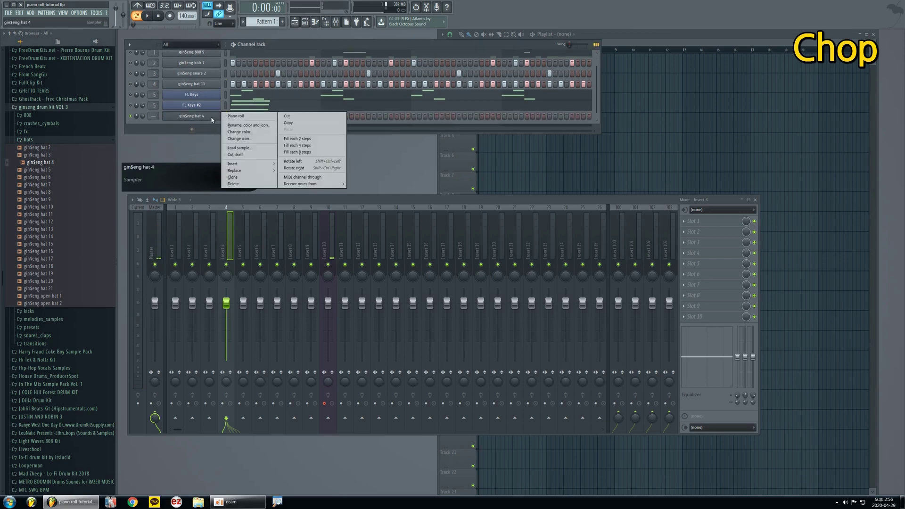
{"action": "left_click", "coordinate": [290, 138]}
{"action": "key", "text": "space"}
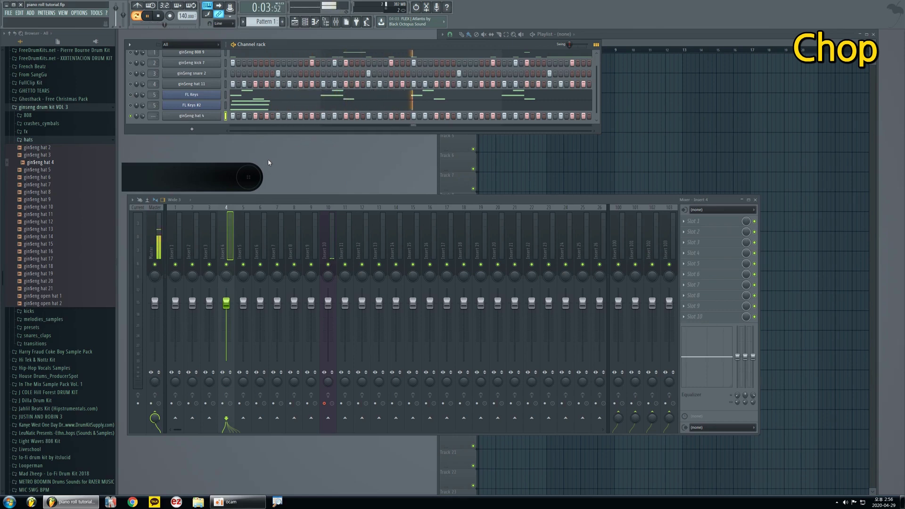
{"action": "key", "text": "space"}
{"action": "key", "text": "space"}
{"action": "key", "text": "space"}
Step: Open ginSeng hat 4 in the piano roll, select all its C5 notes, lengthen them to 0:02:00 and deselect them
{"action": "right_click", "coordinate": [199, 116]}
{"action": "left_click", "coordinate": [238, 116]}
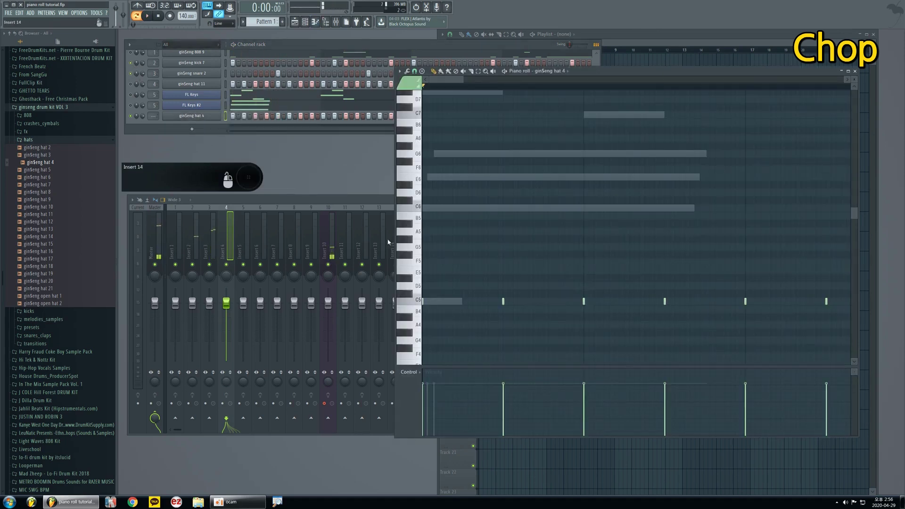
{"action": "scroll", "coordinate": [465, 281], "scroll_direction": "down", "scroll_amount": 5}
{"action": "scroll", "coordinate": [509, 299], "scroll_direction": "down", "scroll_amount": 4}
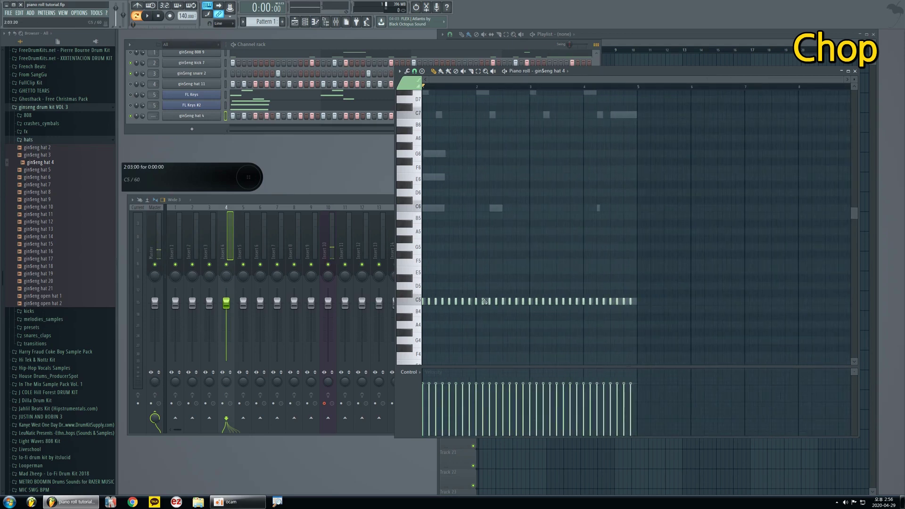
{"action": "left_click_drag", "start_coordinate": [646, 328], "coordinate": [615, 315]}
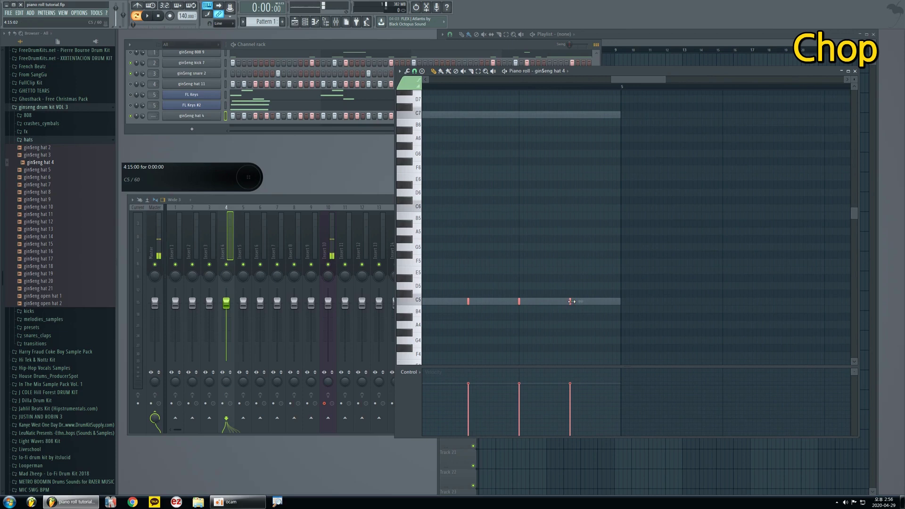
{"action": "left_click_drag", "start_coordinate": [571, 302], "coordinate": [623, 302]}
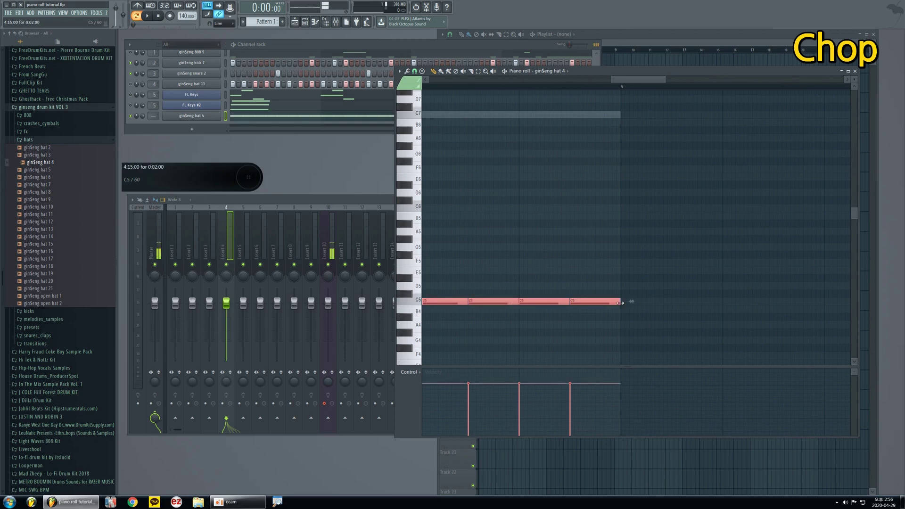
{"action": "scroll", "coordinate": [596, 323], "scroll_direction": "down", "scroll_amount": 6}
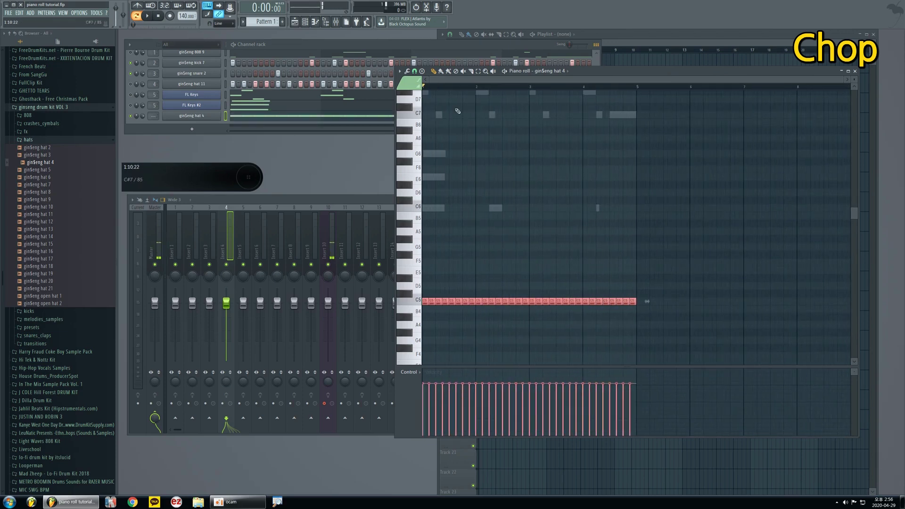
{"action": "left_click", "coordinate": [450, 120], "text": "ctrl"}
Step: Reposition the piano roll window around the C5 hat notes and briefly play the pattern
{"action": "scroll", "coordinate": [436, 155], "scroll_direction": "up", "scroll_amount": 4}
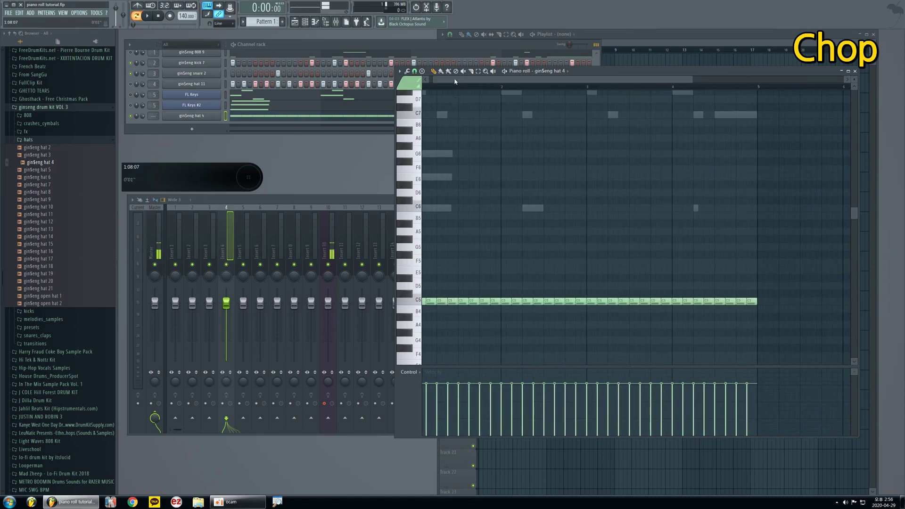
{"action": "left_click_drag", "start_coordinate": [455, 81], "coordinate": [438, 80]}
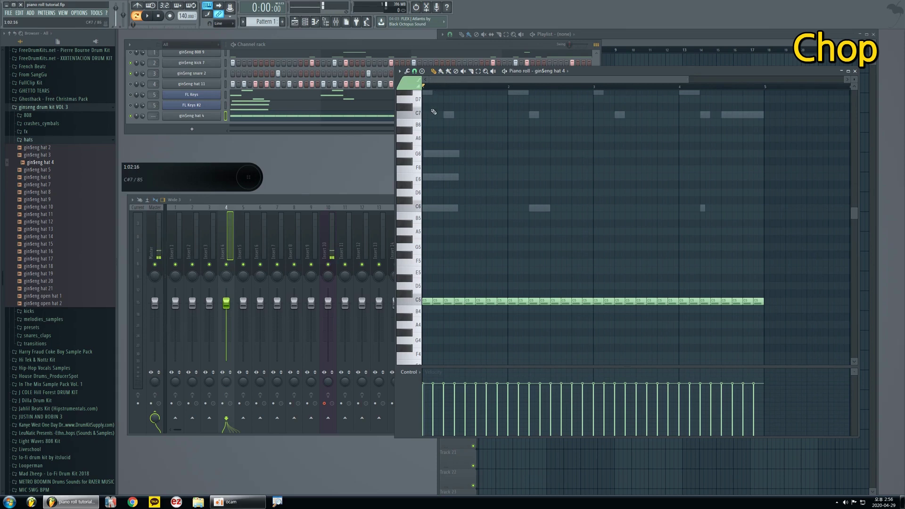
{"action": "scroll", "coordinate": [457, 222], "scroll_direction": "down", "scroll_amount": 5}
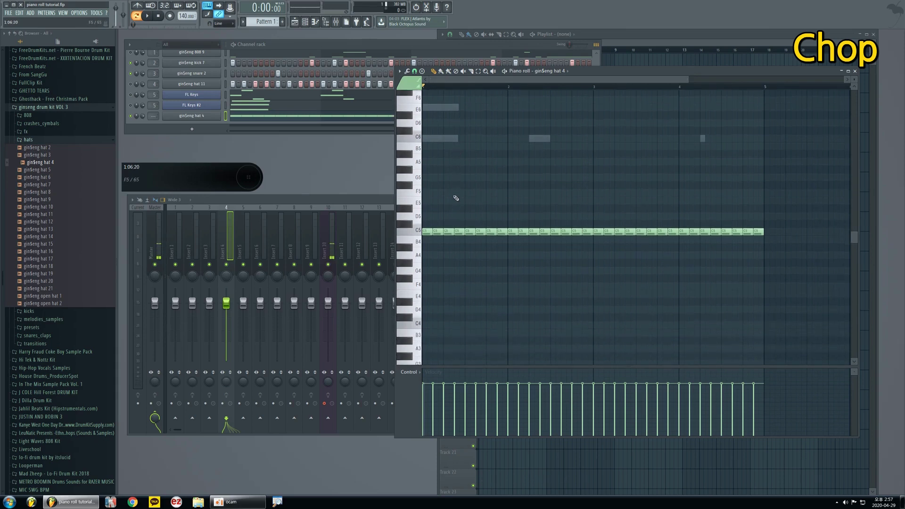
{"action": "left_click_drag", "start_coordinate": [611, 71], "coordinate": [583, 77]}
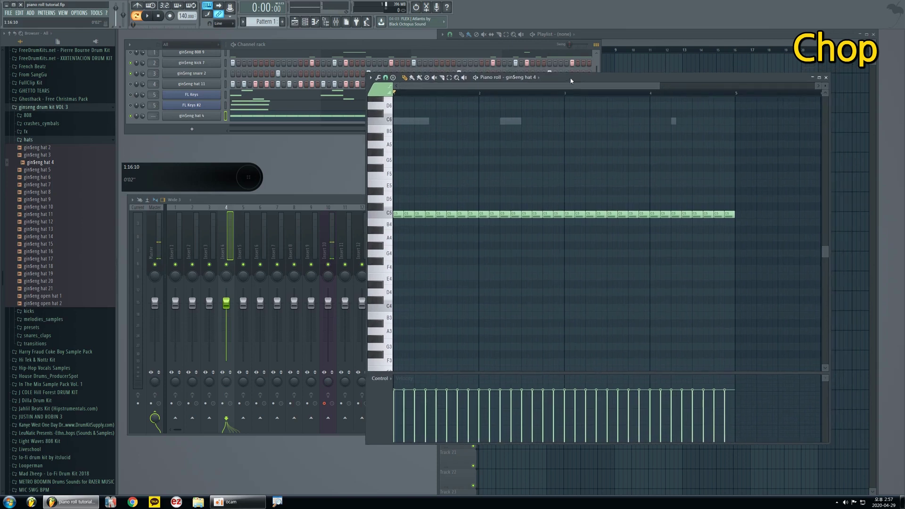
{"action": "scroll", "coordinate": [431, 87], "scroll_direction": "up", "scroll_amount": 3}
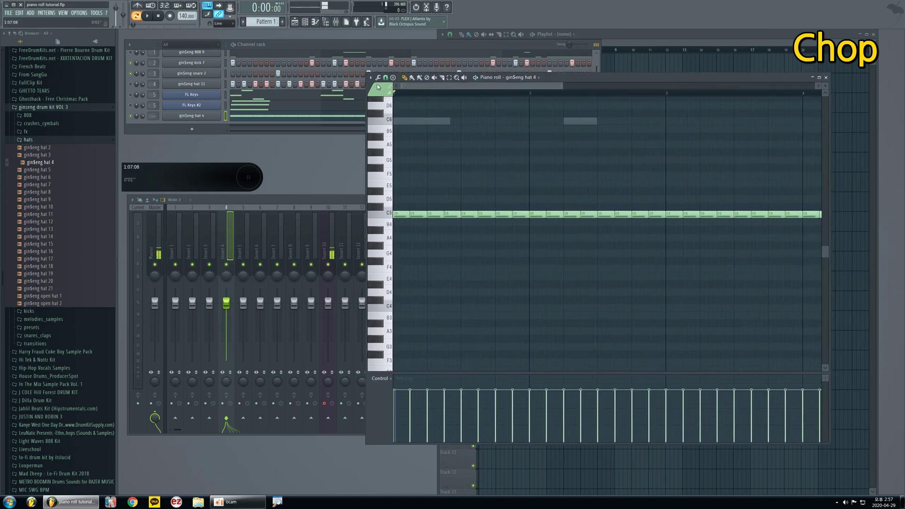
{"action": "key", "text": "space"}
{"action": "key", "text": "space"}
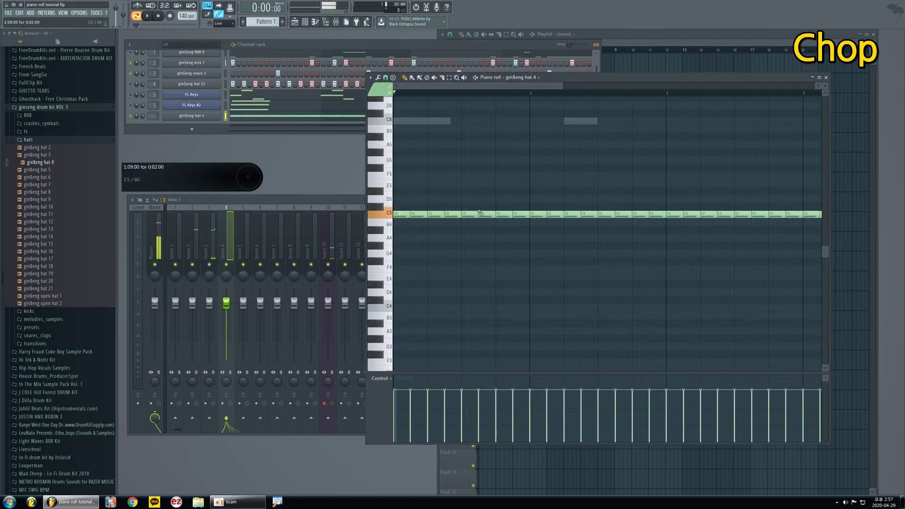
Step: Select the C5 hat note at step 7 of bar 1, open the chopper for it and move its window clear of the note
{"action": "scroll", "coordinate": [454, 225], "scroll_direction": "up", "scroll_amount": 2}
{"action": "left_click", "coordinate": [460, 214], "text": "ctrl"}
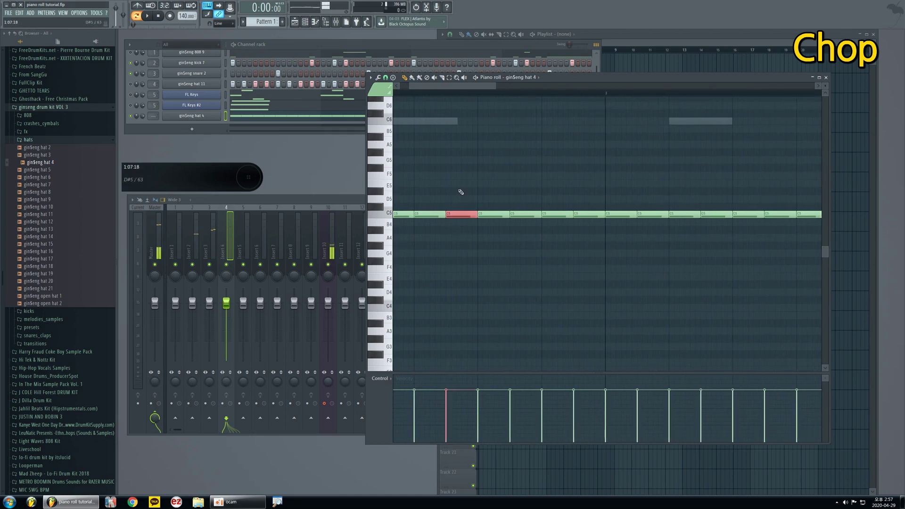
{"action": "left_click", "coordinate": [378, 77]}
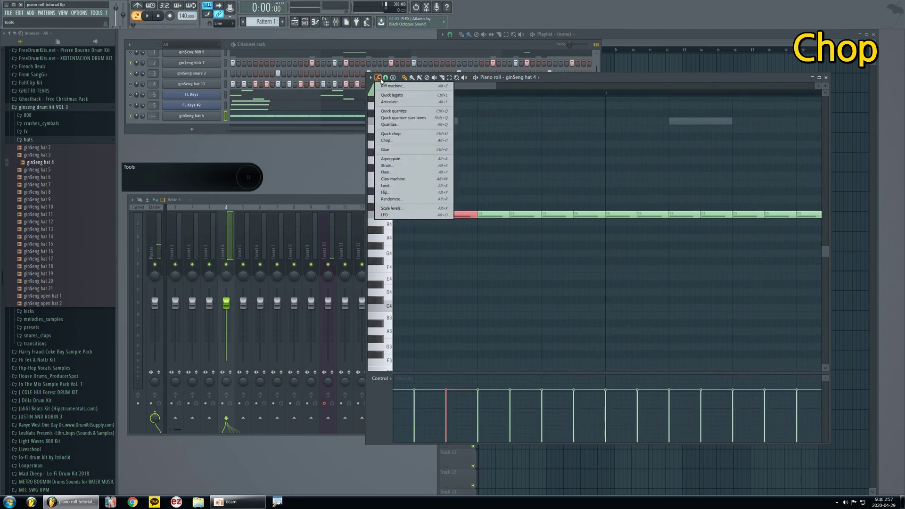
{"action": "left_click", "coordinate": [399, 140]}
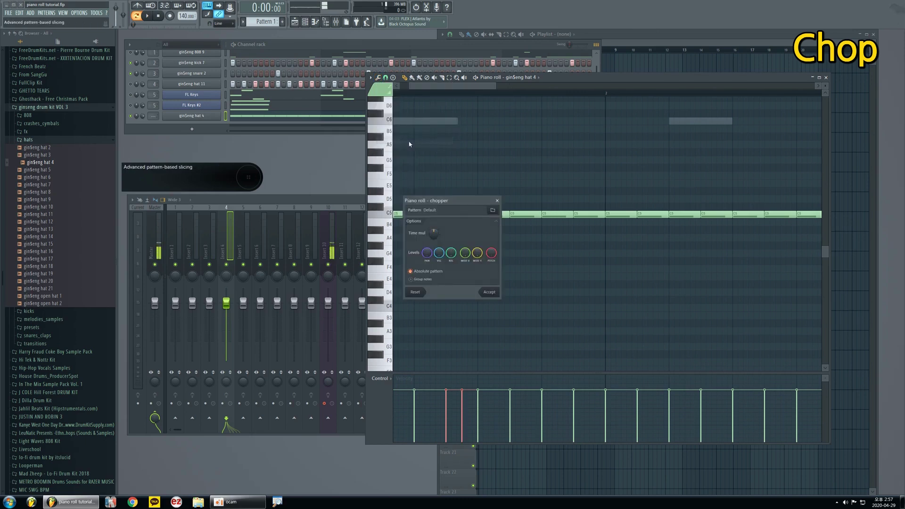
{"action": "left_click_drag", "start_coordinate": [543, 187], "coordinate": [622, 178]}
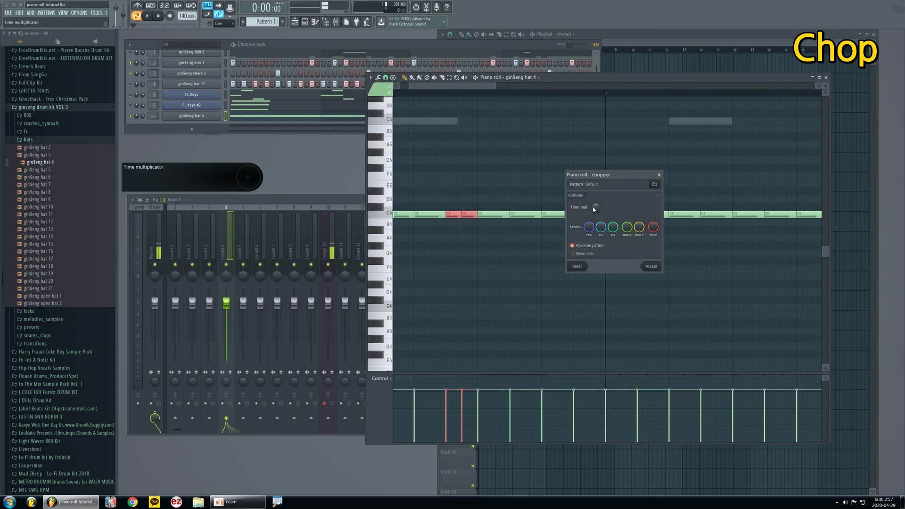
Step: Raise the chopper's time multiplier to 4.000, lower it to cut the selected hat note into fine slices, and play the pattern
{"action": "mouse_move", "coordinate": [595, 207]}
{"action": "left_mouse_down"}
{"action": "mouse_move", "coordinate": [596, 222]}
{"action": "mouse_move", "coordinate": [596, 203]}
{"action": "left_mouse_up"}
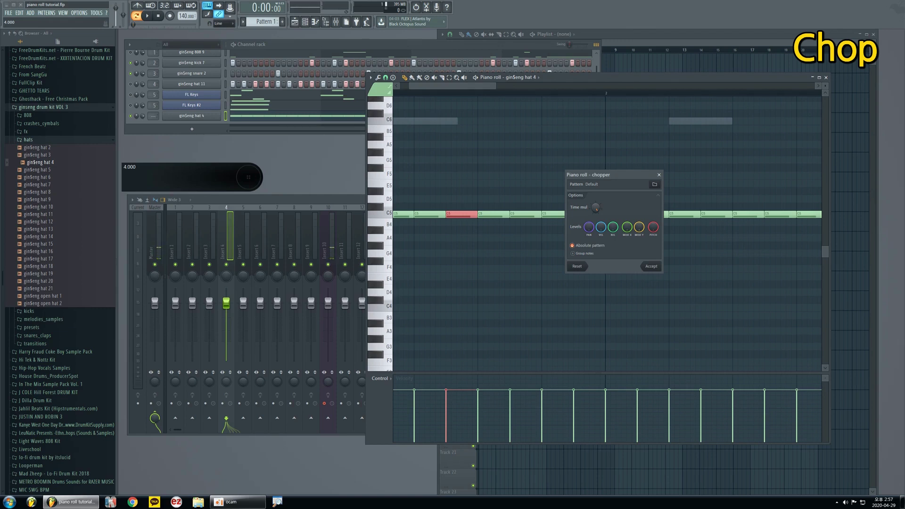
{"action": "left_click_drag", "start_coordinate": [595, 207], "coordinate": [596, 222]}
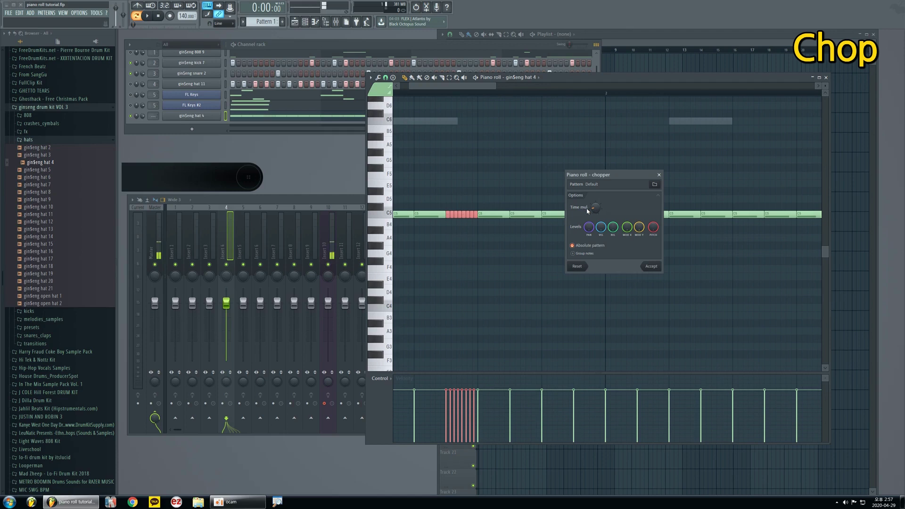
{"action": "key", "text": "space"}
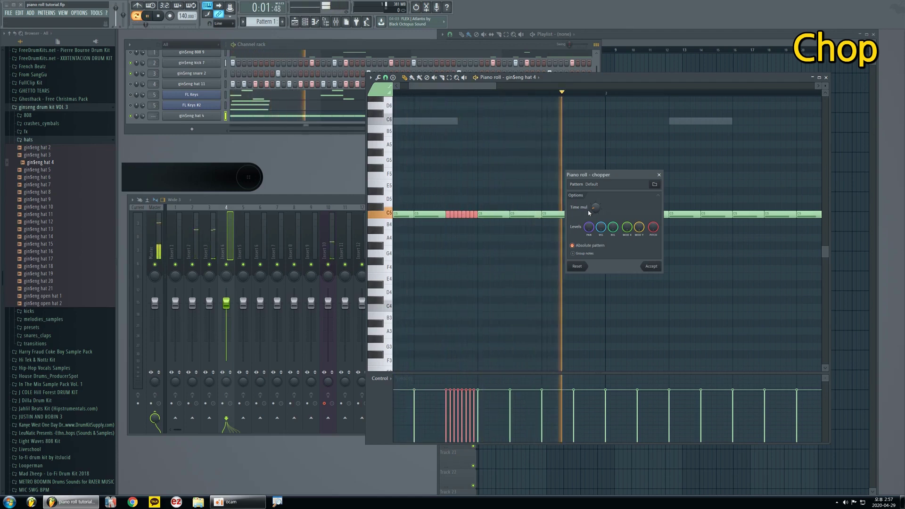
Step: Set the chopper's time multiplier to 0.500, play the pattern, and accept the chop on the selected hat note
{"action": "key", "text": "space"}
{"action": "left_click_drag", "start_coordinate": [595, 208], "coordinate": [596, 200]}
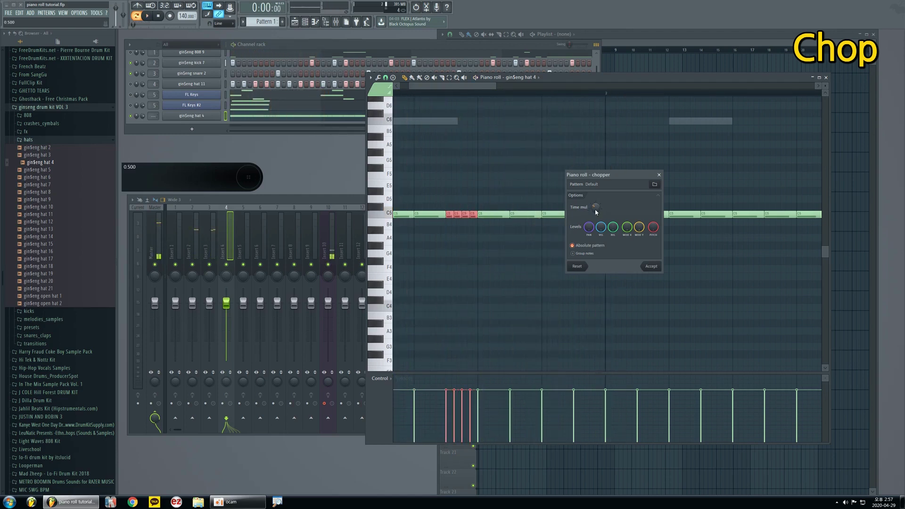
{"action": "key", "text": "space"}
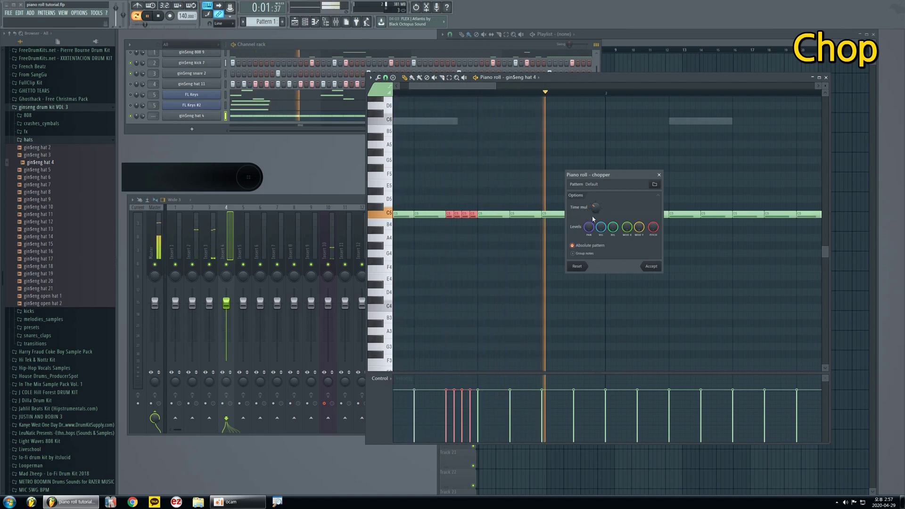
{"action": "key", "text": "space"}
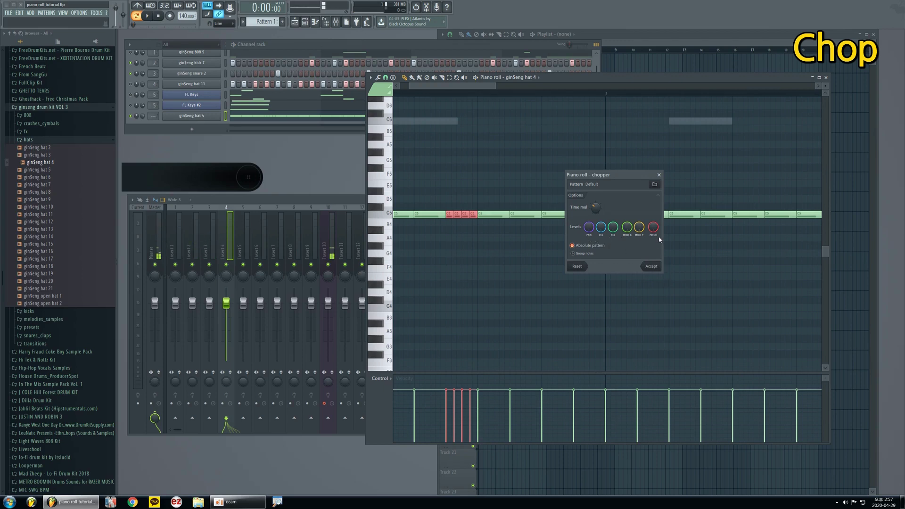
{"action": "left_click", "coordinate": [653, 267]}
{"action": "left_click", "coordinate": [490, 276]}
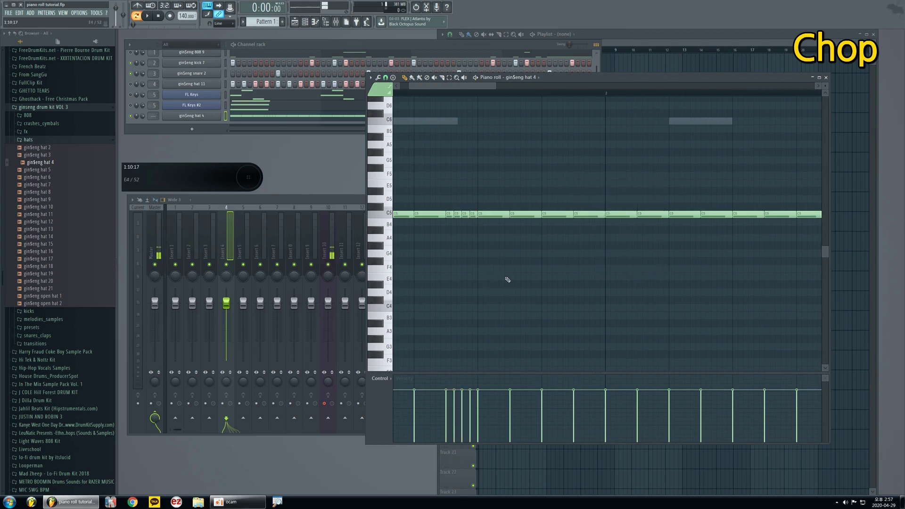
Step: Close the hat's piano roll, open FL Keys #2 in its place and briefly play its chord in bar 1
{"action": "scroll", "coordinate": [498, 278], "scroll_direction": "down", "scroll_amount": 1}
{"action": "scroll", "coordinate": [498, 278], "scroll_direction": "down", "scroll_amount": 2}
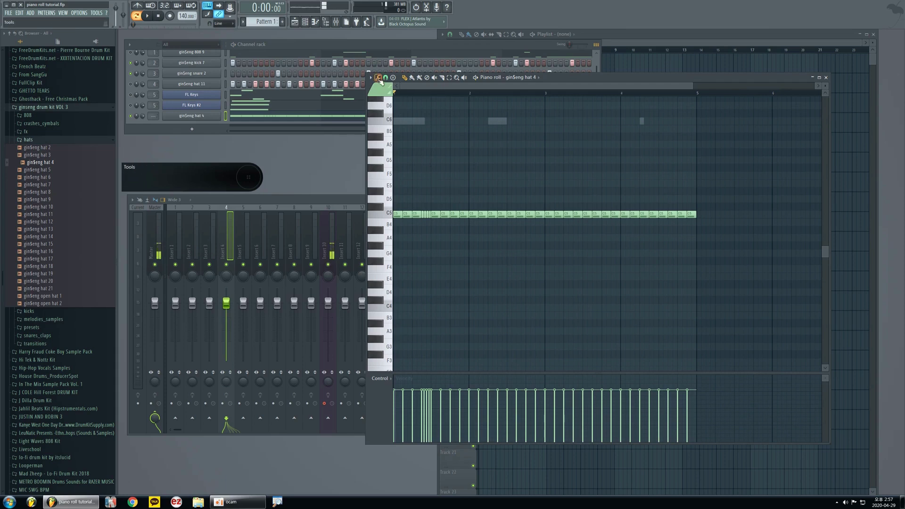
{"action": "left_click", "coordinate": [378, 78]}
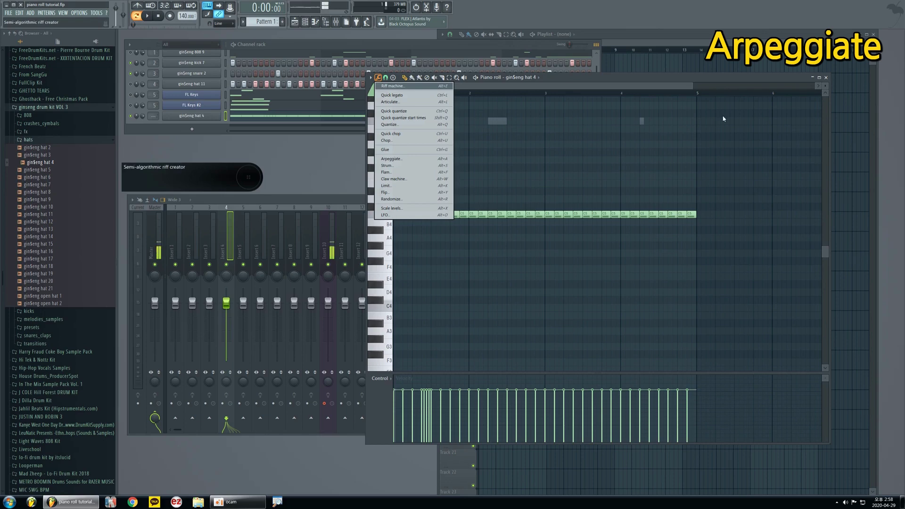
{"action": "left_click", "coordinate": [826, 77]}
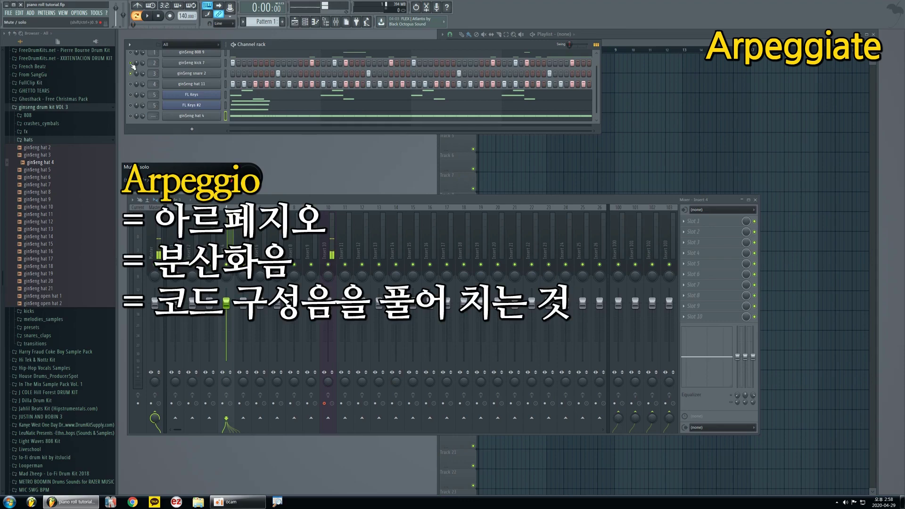
{"action": "left_click", "coordinate": [242, 108]}
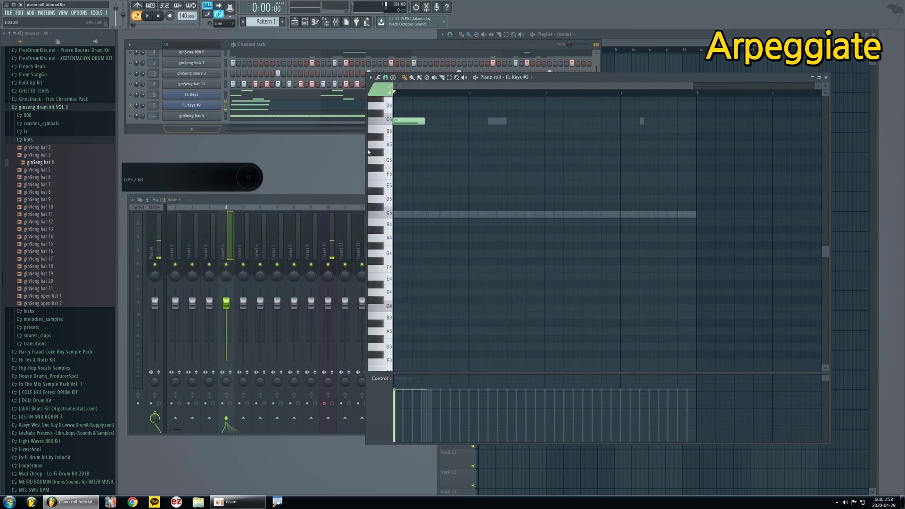
{"action": "scroll", "coordinate": [485, 208], "scroll_direction": "up", "scroll_amount": 5}
{"action": "scroll", "coordinate": [409, 201], "scroll_direction": "up", "scroll_amount": 3}
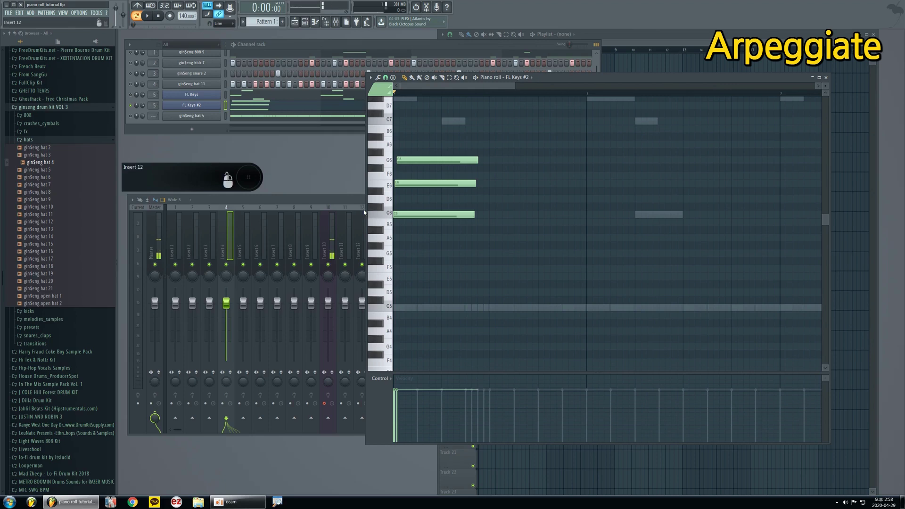
{"action": "key", "text": "space"}
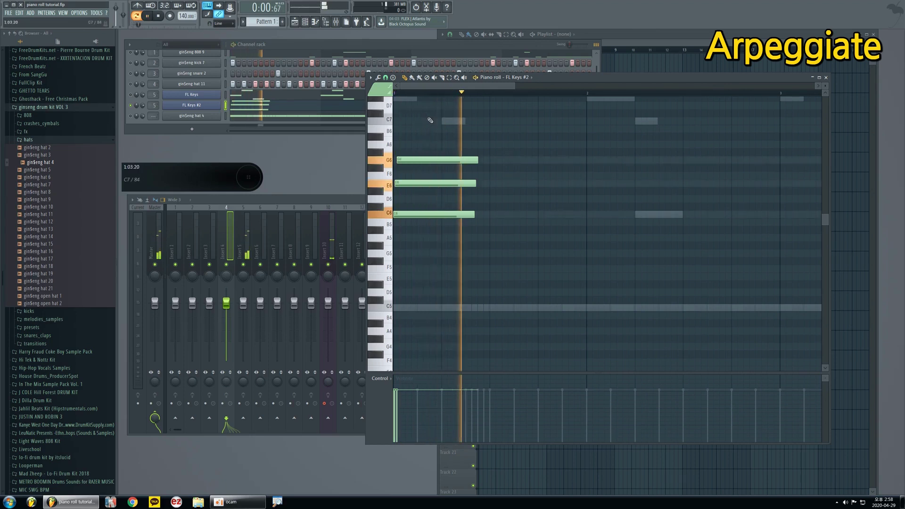
{"action": "key", "text": "space"}
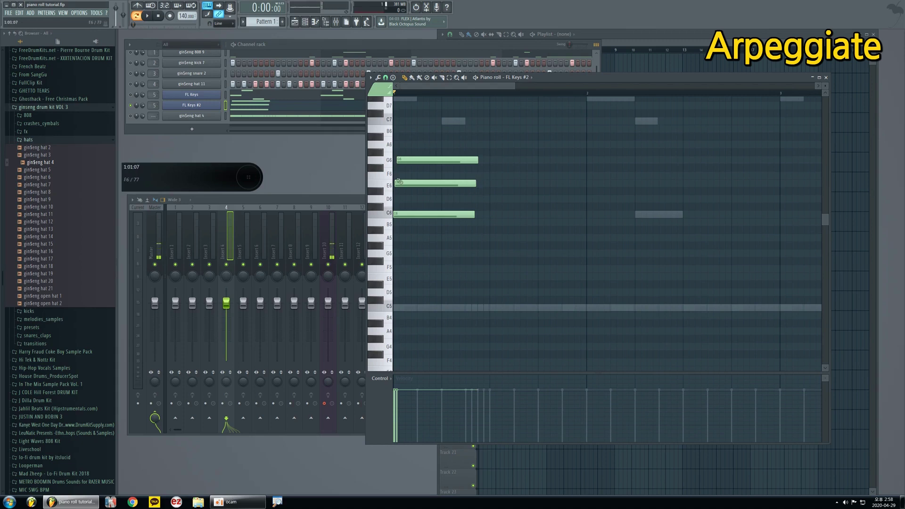
Step: Try the arpeggiator's default Normal pattern on the C6, E6 and G6 chord, play it and cancel the tool
{"action": "left_click", "coordinate": [377, 77]}
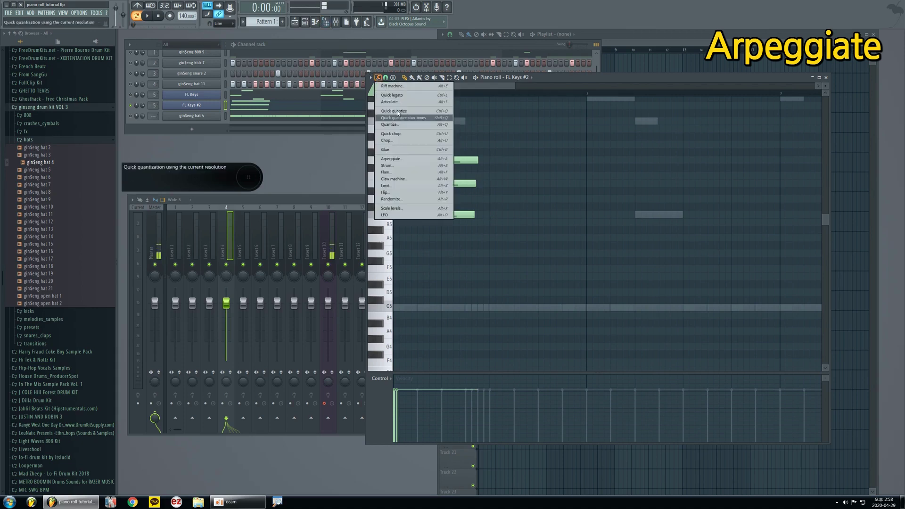
{"action": "left_click", "coordinate": [404, 159]}
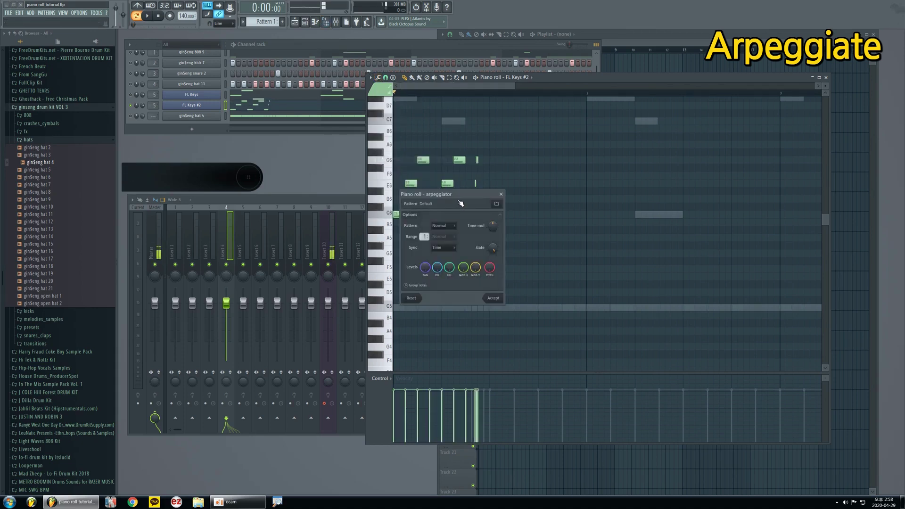
{"action": "left_click_drag", "start_coordinate": [459, 194], "coordinate": [633, 189]}
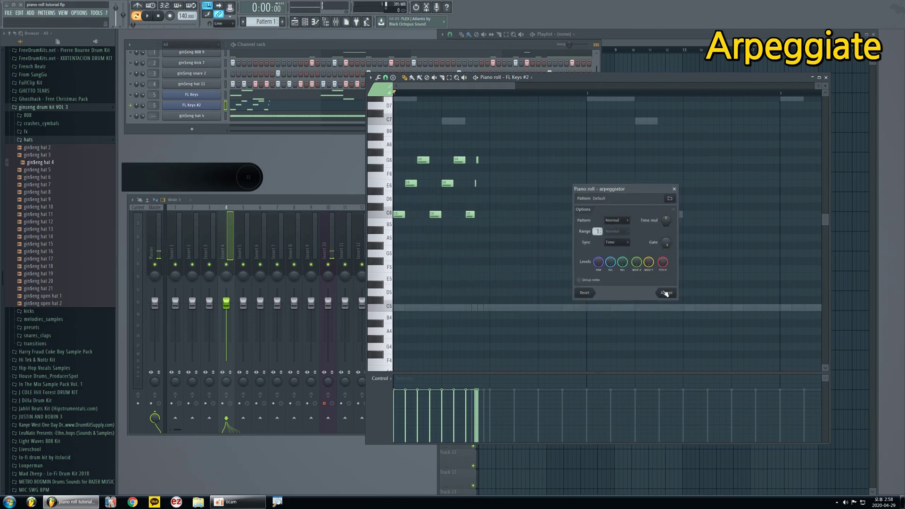
{"action": "key", "text": "space"}
{"action": "key", "text": "Escape"}
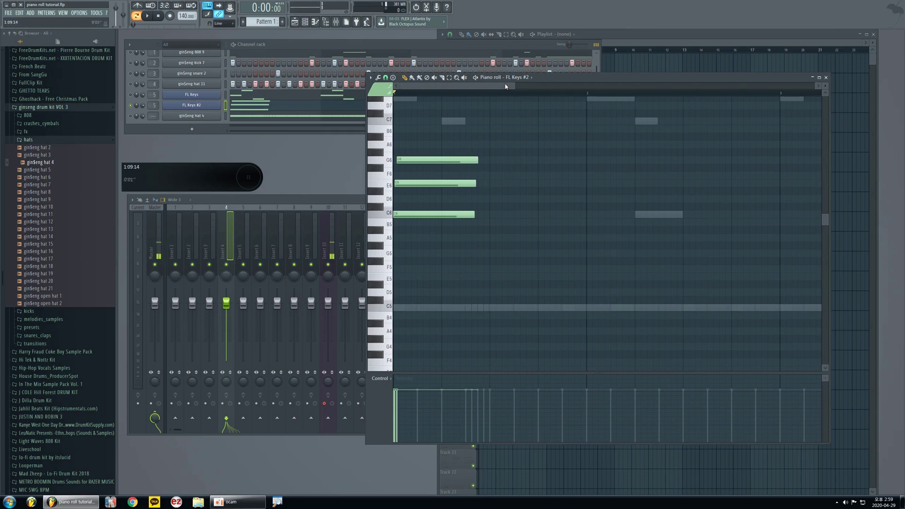
Step: Maximize the FL Keys #2 piano roll and move the floating hint display clear of the chord notes
{"action": "left_click_drag", "start_coordinate": [552, 82], "coordinate": [537, 84]}
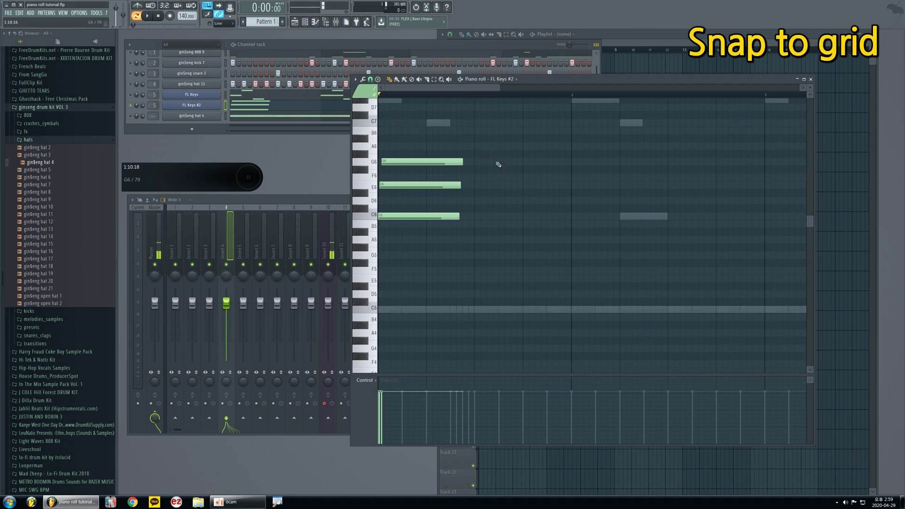
{"action": "left_click", "coordinate": [804, 79]}
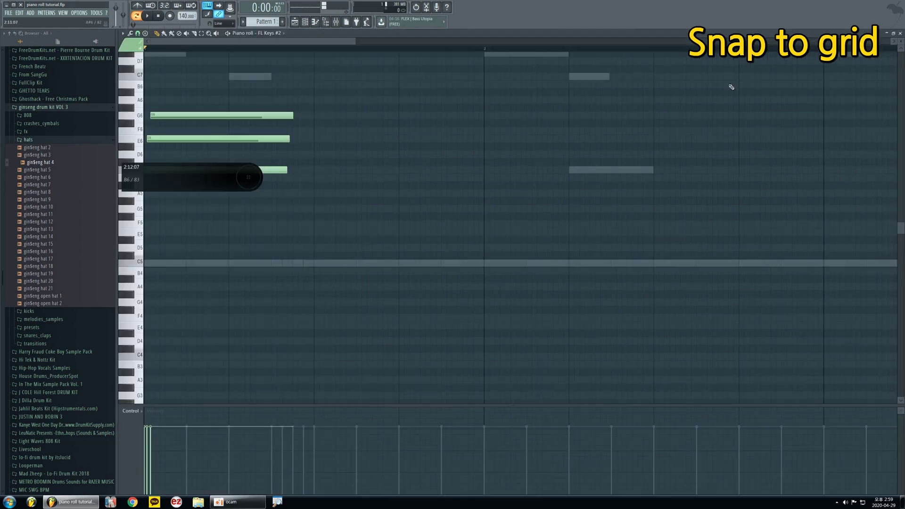
{"action": "left_click_drag", "start_coordinate": [248, 179], "coordinate": [262, 429]}
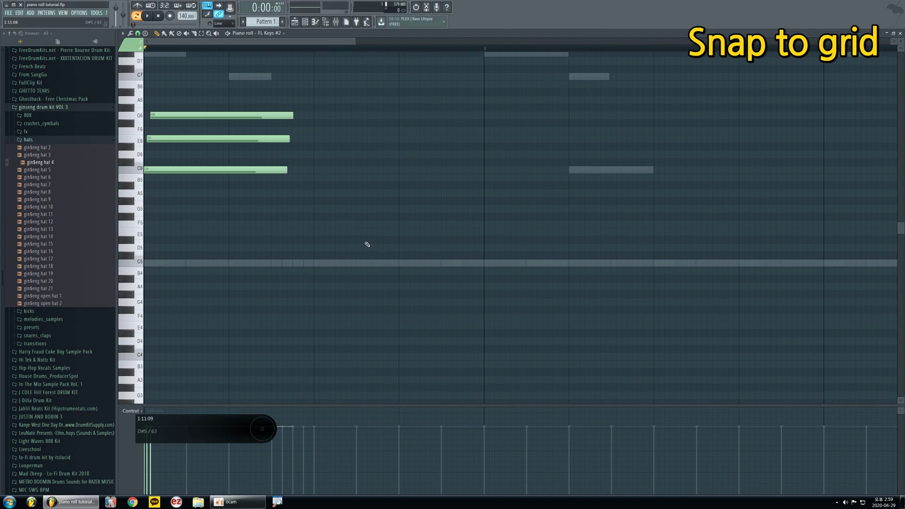
Step: Set the piano roll's snap to Line and draw two adjoining E5 notes of 0:02:00 from the start of bar 1
{"action": "left_click", "coordinate": [138, 34]}
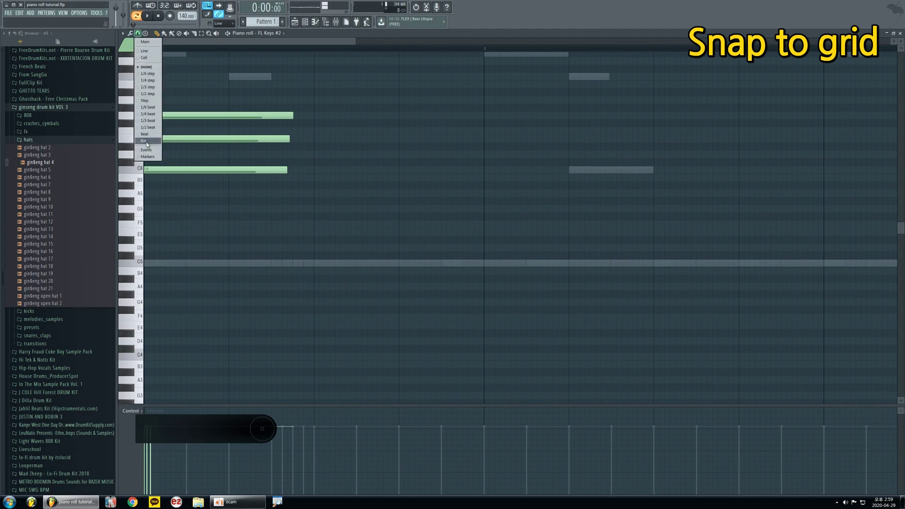
{"action": "left_click", "coordinate": [146, 51]}
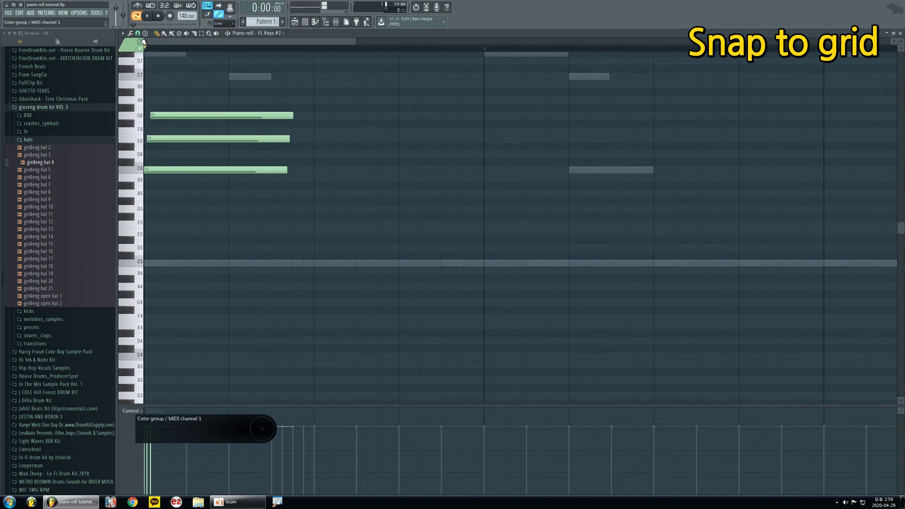
{"action": "left_click", "coordinate": [138, 33]}
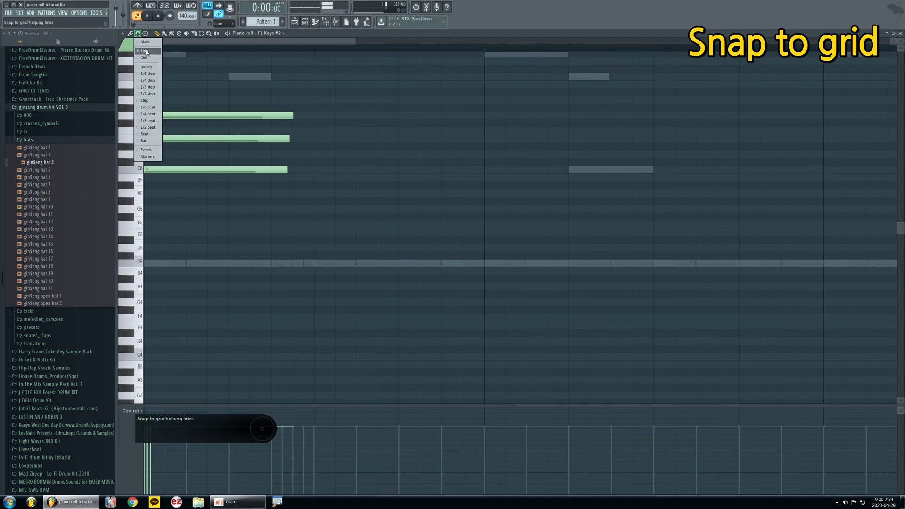
{"action": "left_click", "coordinate": [146, 51]}
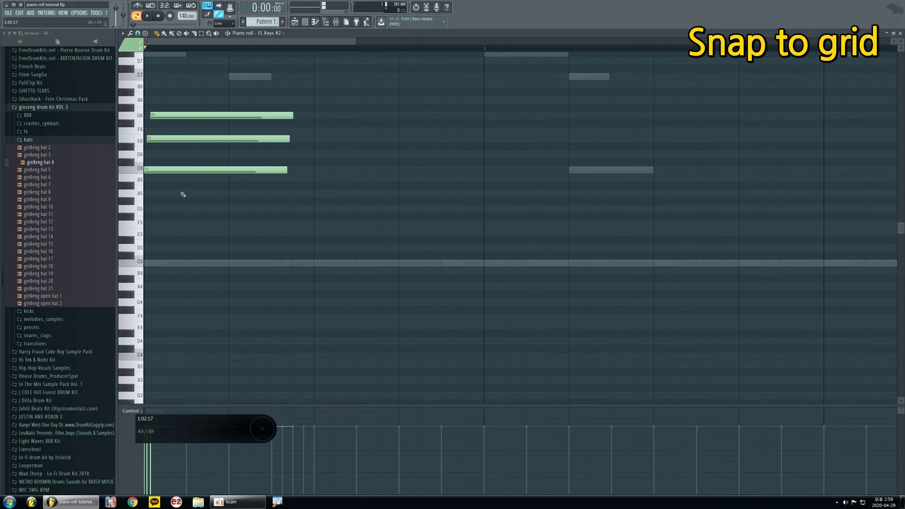
{"action": "left_click", "coordinate": [145, 234]}
{"action": "mouse_move", "coordinate": [187, 233]}
{"action": "left_mouse_down"}
{"action": "mouse_move", "coordinate": [229, 233]}
{"action": "mouse_move", "coordinate": [187, 233]}
{"action": "left_mouse_up"}
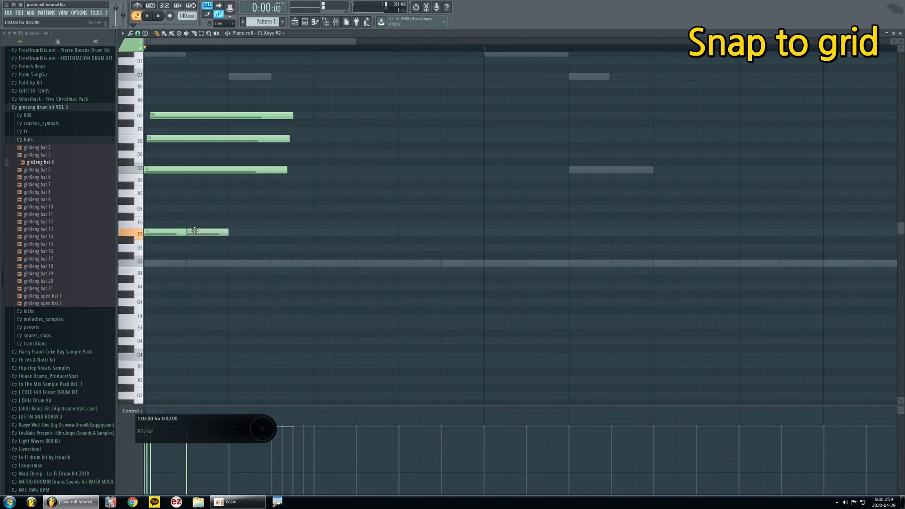
Step: Paint seven more E5 notes with the Paint tool up to the start of bar 2, then erase the whole E5 row
{"action": "left_click", "coordinate": [164, 33]}
{"action": "left_click_drag", "start_coordinate": [230, 233], "coordinate": [498, 235]}
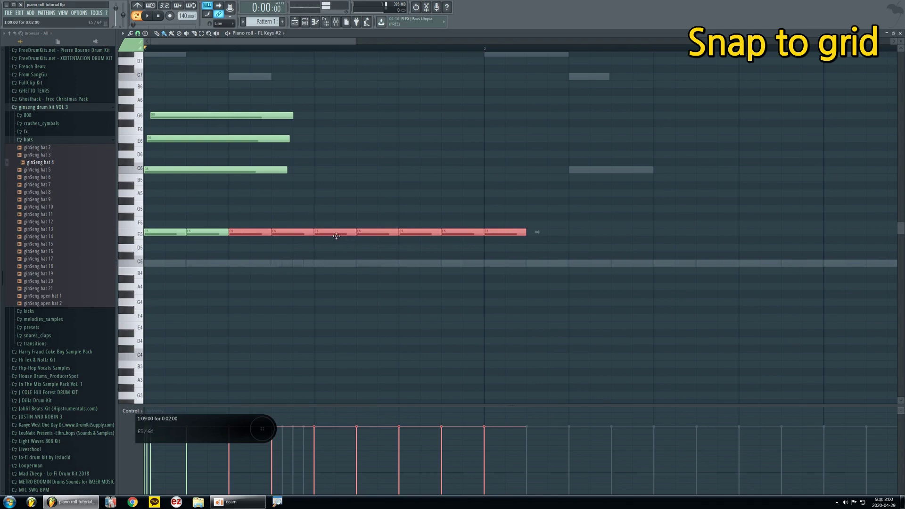
{"action": "left_click", "coordinate": [344, 257]}
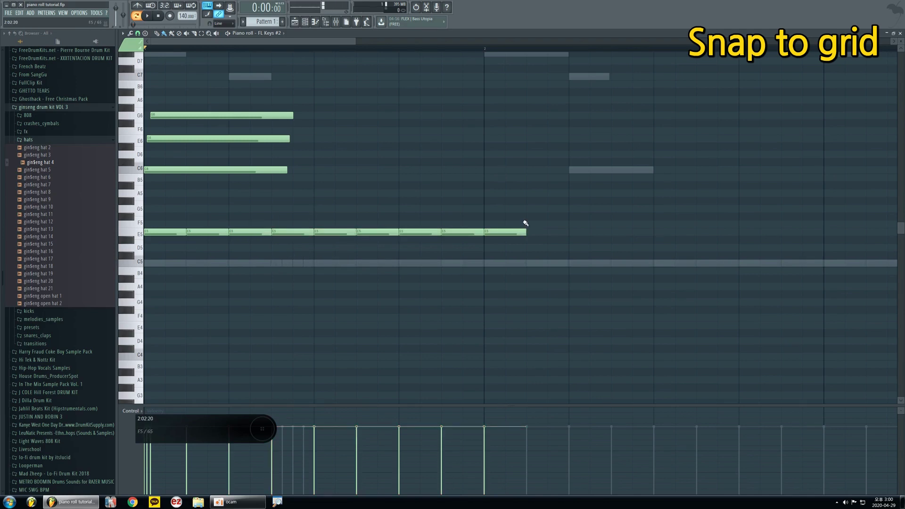
{"action": "mouse_move", "coordinate": [504, 234]}
{"action": "left_mouse_down"}
{"action": "mouse_move", "coordinate": [658, 231]}
{"action": "mouse_move", "coordinate": [595, 224]}
{"action": "mouse_move", "coordinate": [499, 234]}
{"action": "mouse_move", "coordinate": [175, 236]}
{"action": "left_mouse_up"}
Step: Set the snap to (none), paint five F5 notes from the start of bar 1 and shift the last one slightly off the grid
{"action": "left_click", "coordinate": [138, 33]}
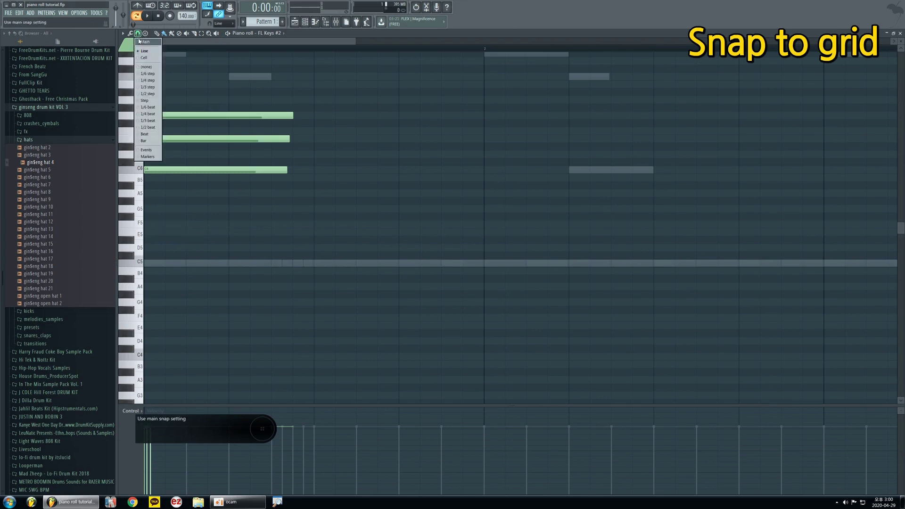
{"action": "left_click", "coordinate": [146, 69]}
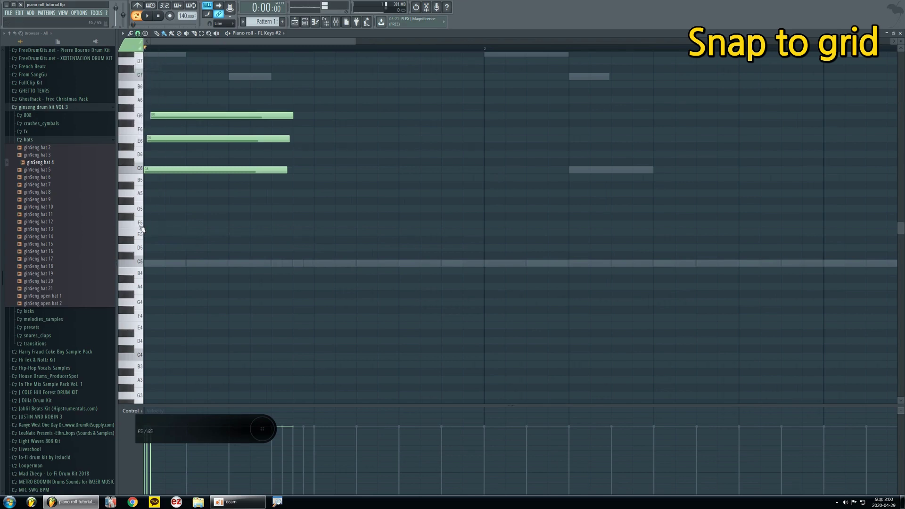
{"action": "left_click", "coordinate": [147, 225]}
{"action": "mouse_move", "coordinate": [179, 230]}
{"action": "left_mouse_down"}
{"action": "mouse_move", "coordinate": [273, 226]}
{"action": "mouse_move", "coordinate": [265, 255]}
{"action": "mouse_move", "coordinate": [278, 253]}
{"action": "left_mouse_up"}
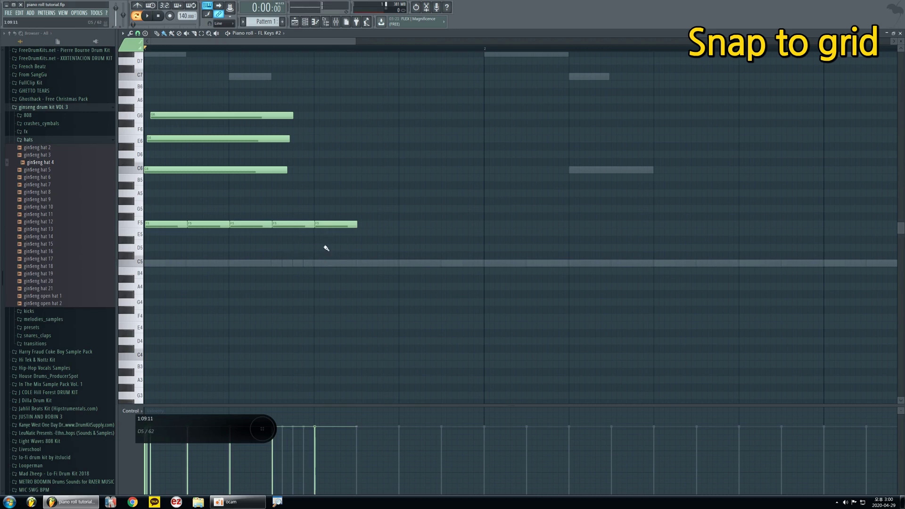
{"action": "scroll", "coordinate": [325, 246], "scroll_direction": "up", "scroll_amount": 3}
{"action": "left_click_drag", "start_coordinate": [309, 224], "coordinate": [336, 225]}
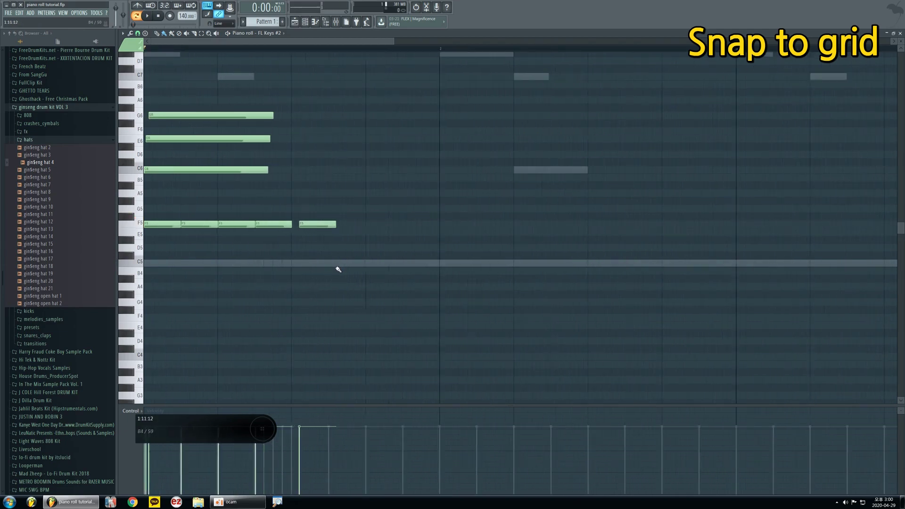
Step: Delete all five F5 notes in bar 1
{"action": "scroll", "coordinate": [338, 269], "scroll_direction": "down", "scroll_amount": 3}
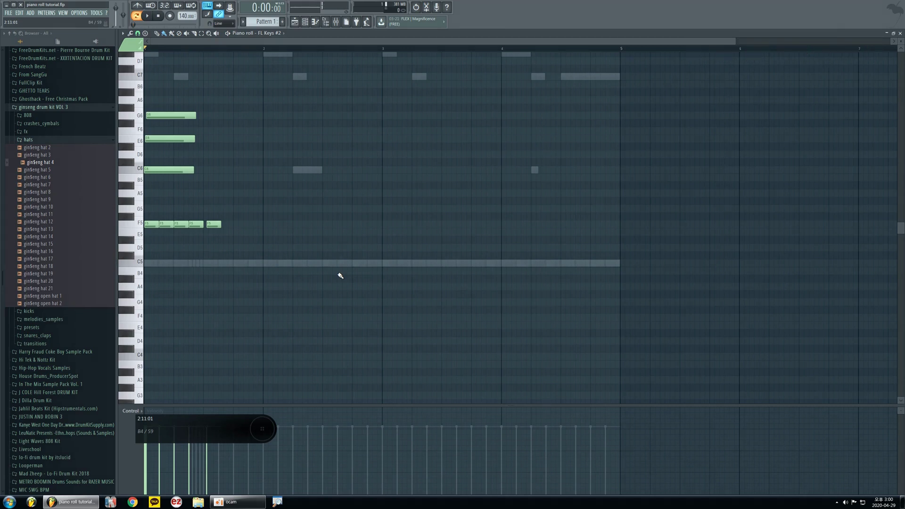
{"action": "right_click", "coordinate": [215, 226]}
{"action": "right_click", "coordinate": [196, 224]}
{"action": "right_click", "coordinate": [181, 224]}
{"action": "right_click", "coordinate": [167, 224]}
{"action": "right_click", "coordinate": [151, 225]}
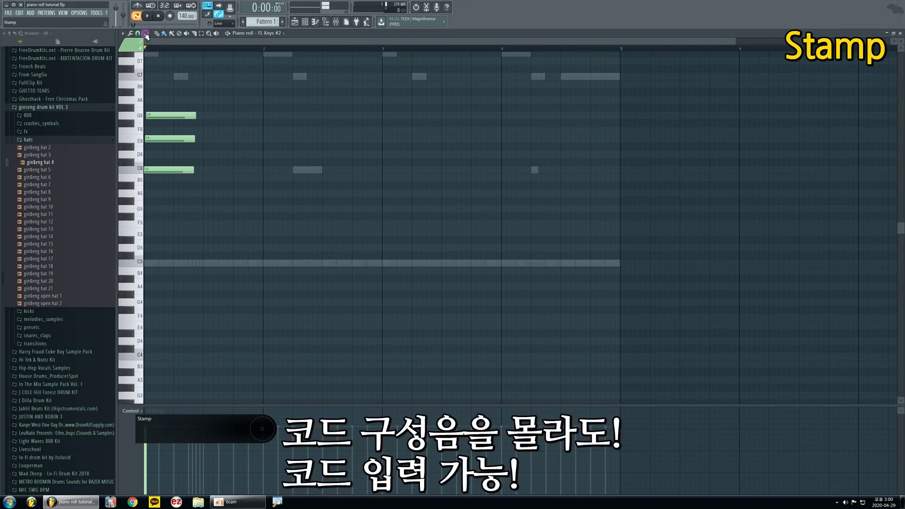
Step: Stamp a Major 7th chord with root C6 at the start of bar 2
{"action": "left_click", "coordinate": [145, 33]}
{"action": "mouse_move", "coordinate": [161, 64]}
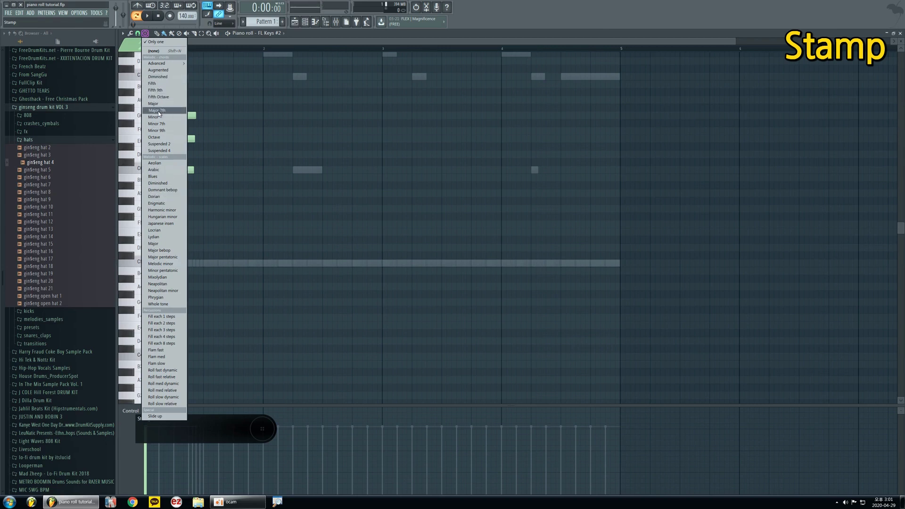
{"action": "left_click", "coordinate": [158, 110]}
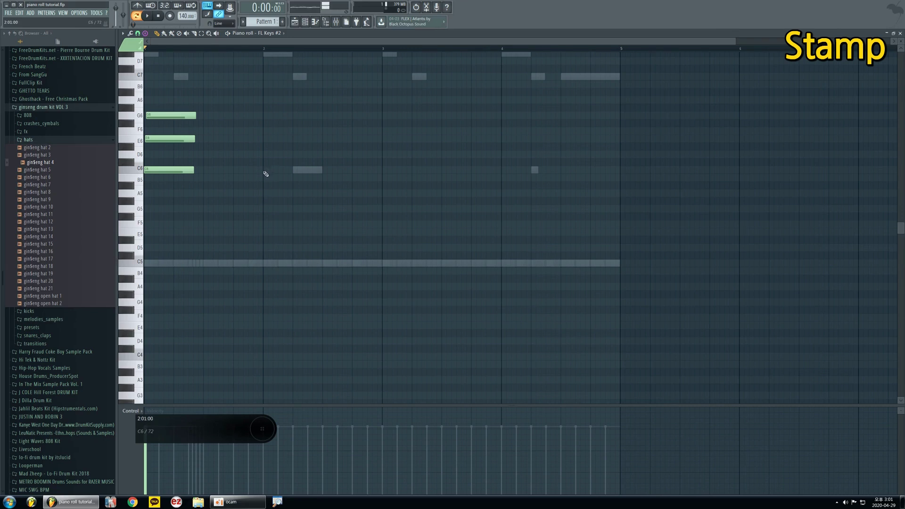
{"action": "left_click", "coordinate": [265, 171]}
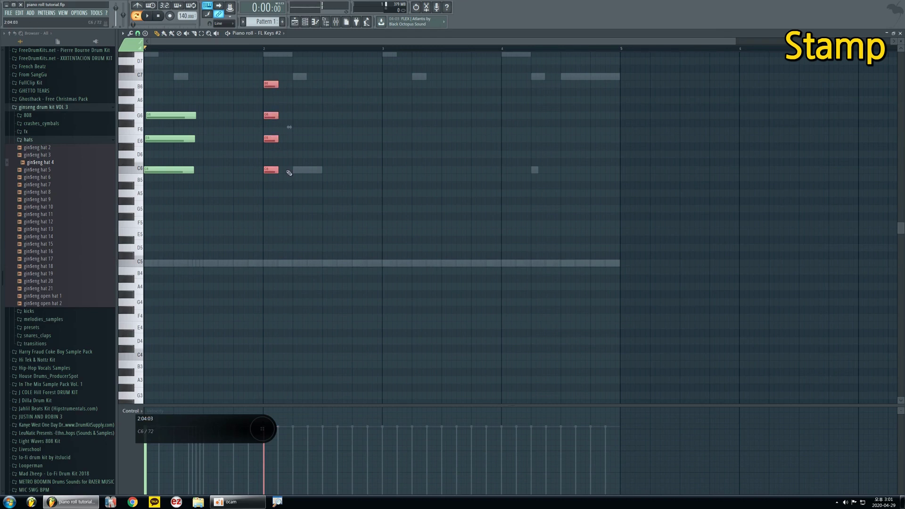
Step: Add a single C6 note one beat after the stamped chord in bar 2, then erase both the note and the chord
{"action": "left_click", "coordinate": [145, 33]}
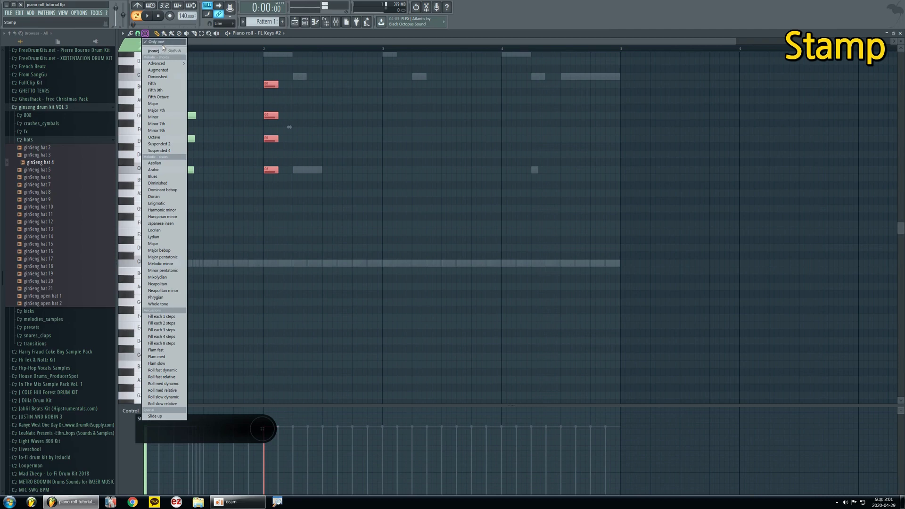
{"action": "left_click", "coordinate": [296, 126]}
{"action": "left_click", "coordinate": [293, 170]}
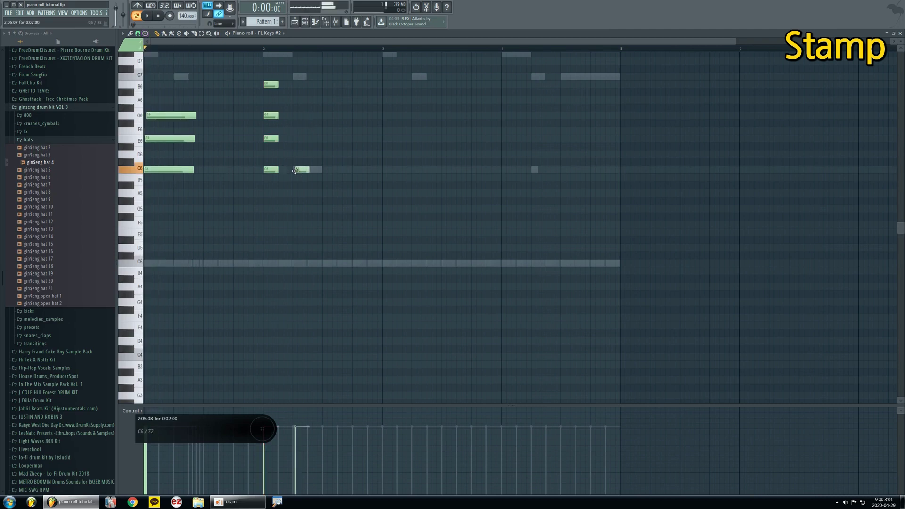
{"action": "right_click", "coordinate": [298, 171]}
{"action": "right_click", "coordinate": [276, 169]}
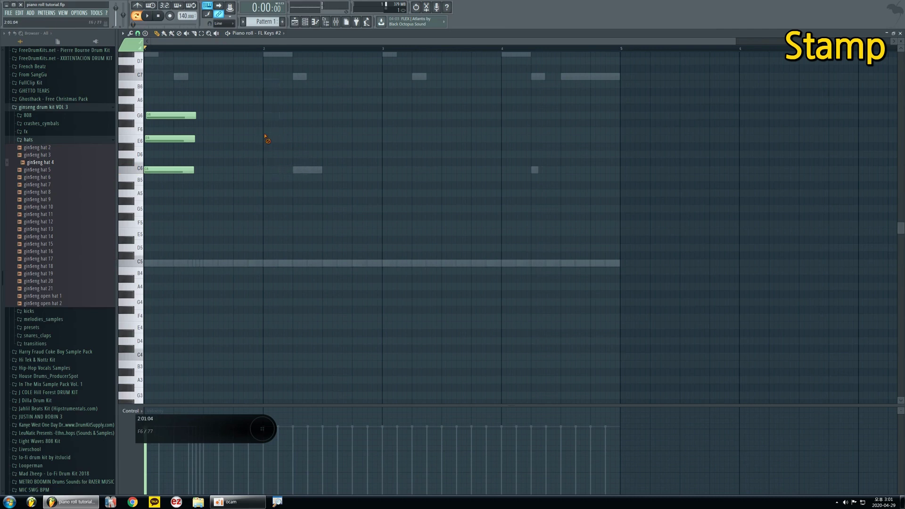
Step: Stamp a Major 7th chord on C6 at the start of bar 2, then add and erase a single C6 note one beat after it
{"action": "left_click", "coordinate": [145, 33]}
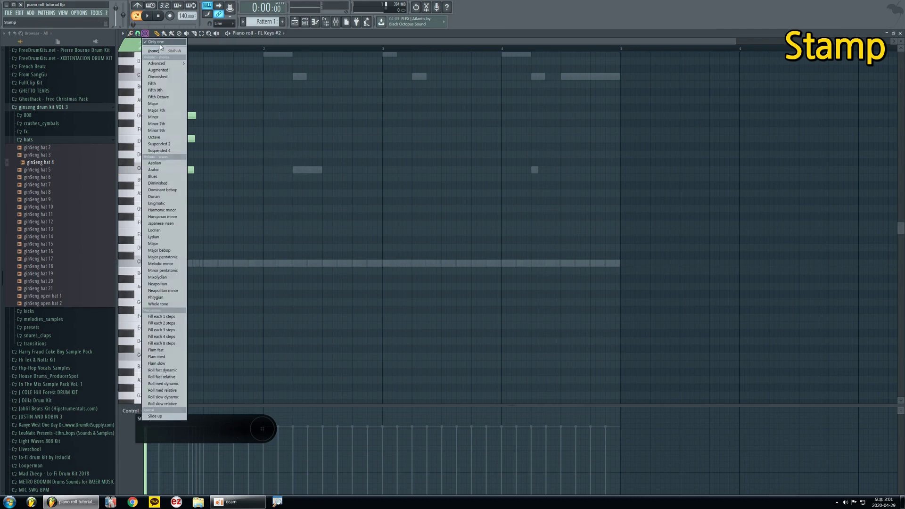
{"action": "left_click", "coordinate": [164, 111]}
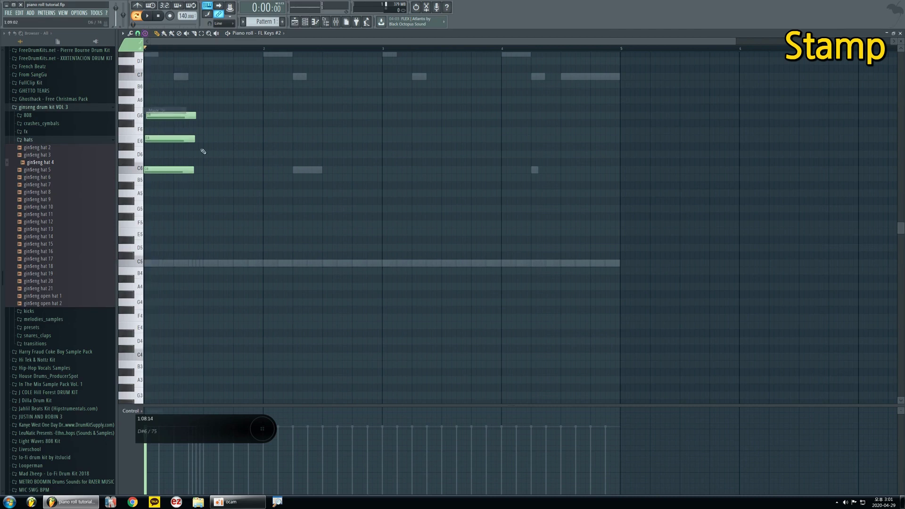
{"action": "left_click", "coordinate": [264, 170]}
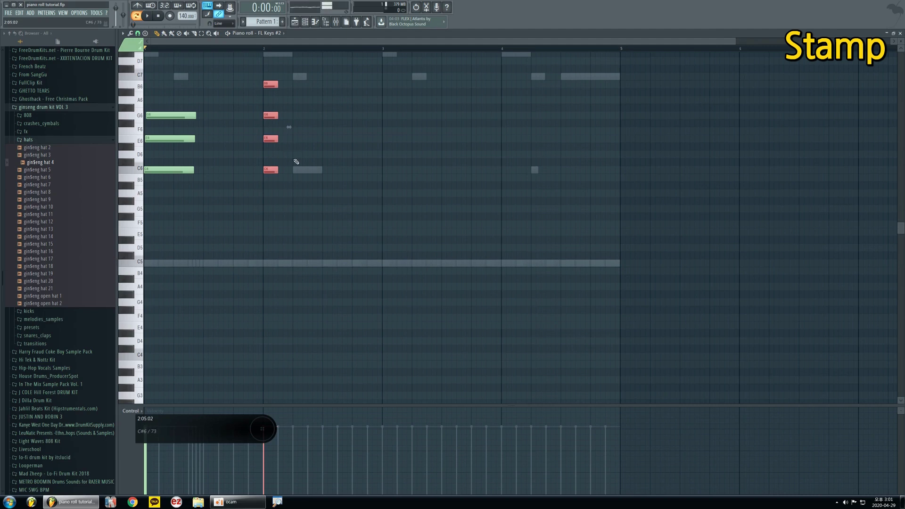
{"action": "left_click", "coordinate": [294, 170]}
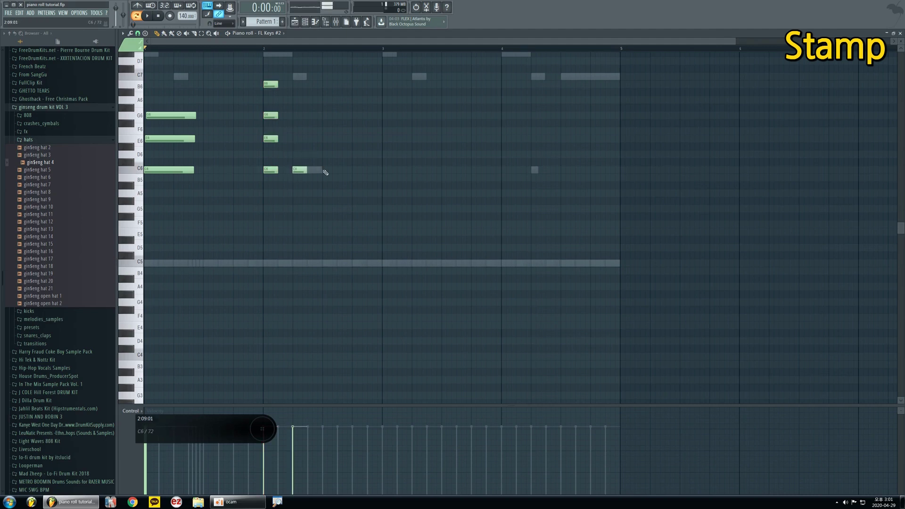
{"action": "right_click", "coordinate": [300, 169]}
Step: Turn off the Stamp tool's Only one option and choose the Major 7th chord
{"action": "left_click", "coordinate": [145, 33]}
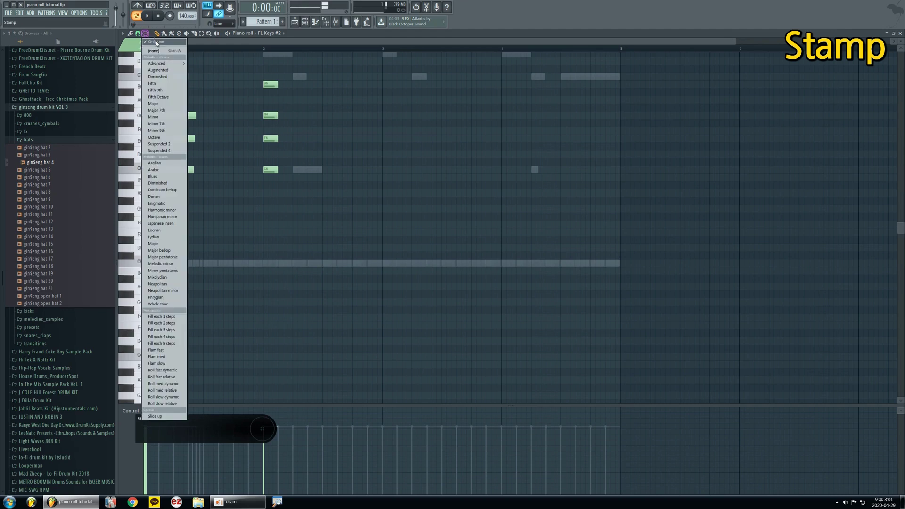
{"action": "left_click", "coordinate": [157, 43]}
{"action": "left_click", "coordinate": [145, 33]}
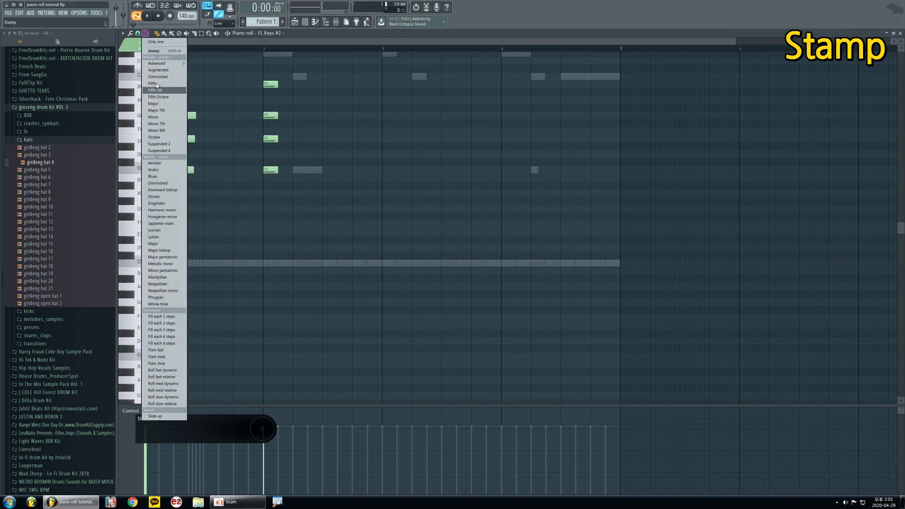
{"action": "left_click", "coordinate": [165, 111]}
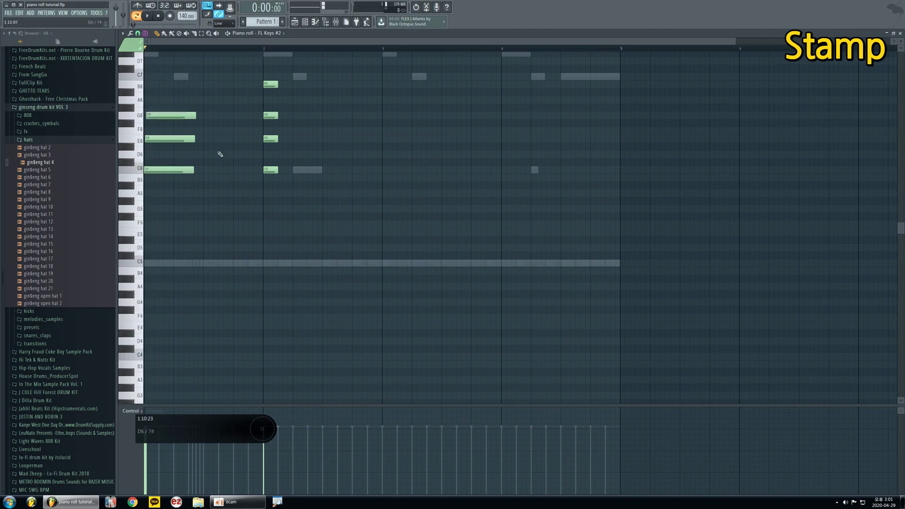
Step: Stamp eight more Major 7th chords with root C6, one per beat, up to the start of bar 4
{"action": "left_click", "coordinate": [295, 173]}
{"action": "left_click", "coordinate": [326, 172]}
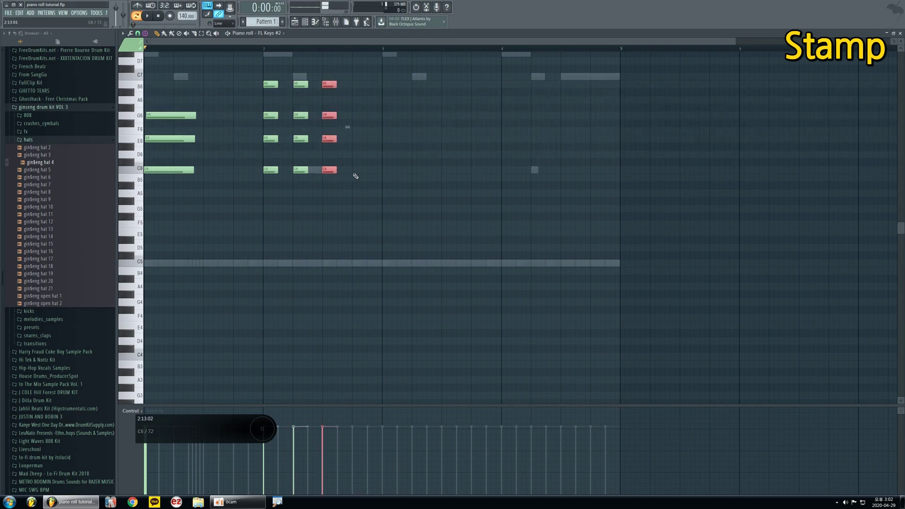
{"action": "left_click", "coordinate": [354, 171]}
{"action": "left_click", "coordinate": [384, 171]}
{"action": "left_click", "coordinate": [413, 170]}
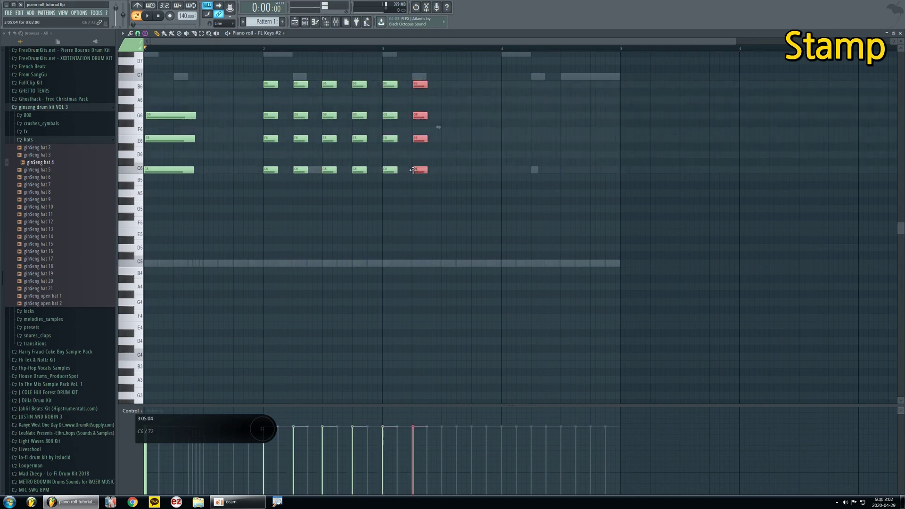
{"action": "left_click", "coordinate": [443, 171]}
{"action": "left_click", "coordinate": [472, 170]}
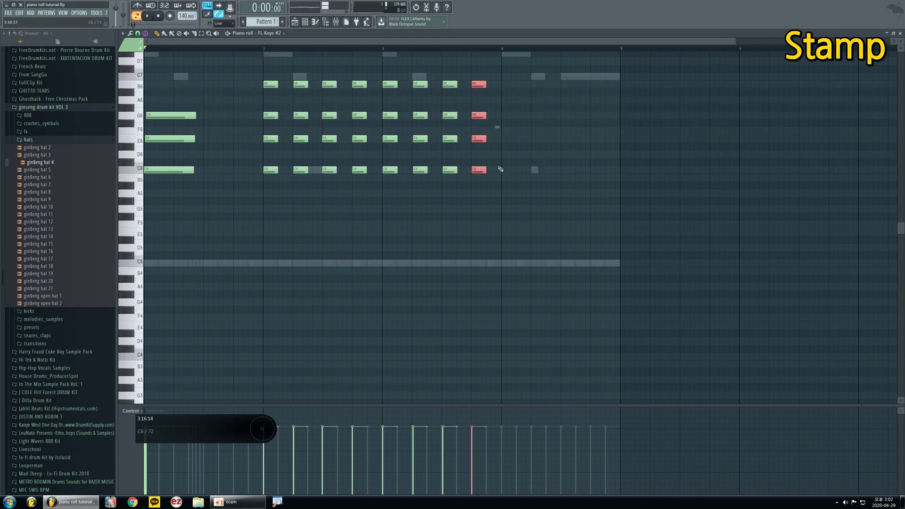
{"action": "left_click", "coordinate": [504, 173]}
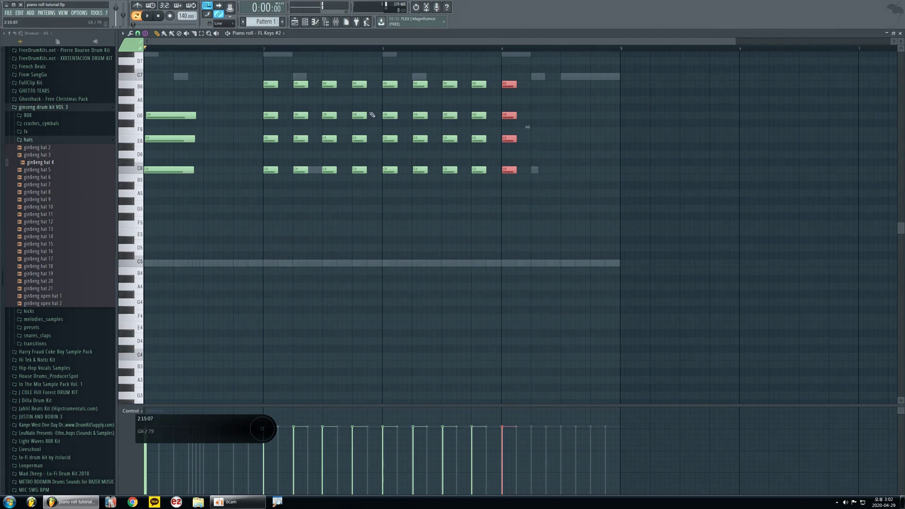
Step: Select all the stamped Major 7th chords from bar 2 to bar 4 and delete them
{"action": "left_click_drag", "start_coordinate": [531, 196], "coordinate": [247, 70]}
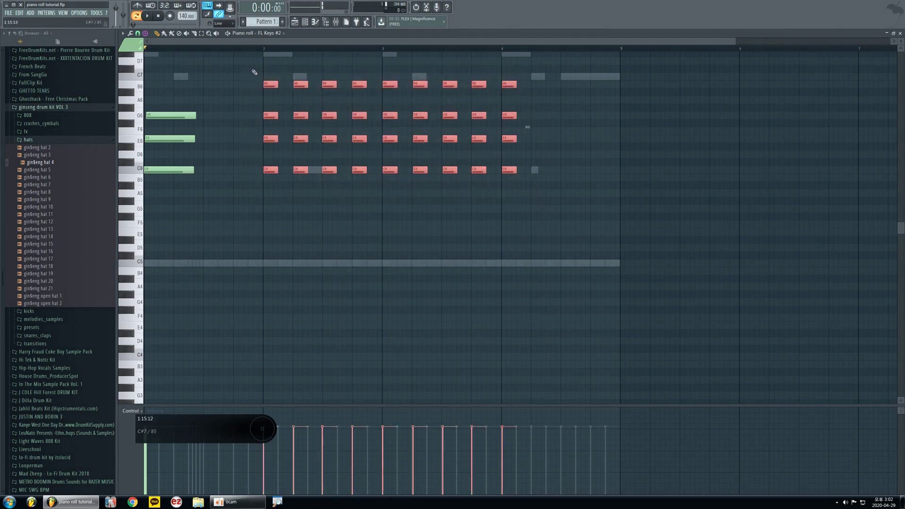
{"action": "key", "text": "Delete"}
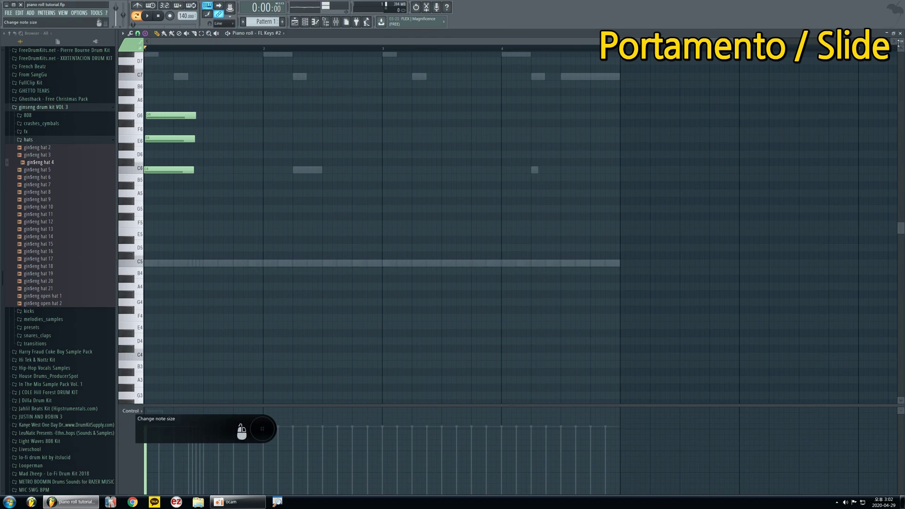
Step: Switch to the FL Keys channel's piano roll and play the pattern to hear its melody, then stop playback
{"action": "left_click", "coordinate": [900, 33]}
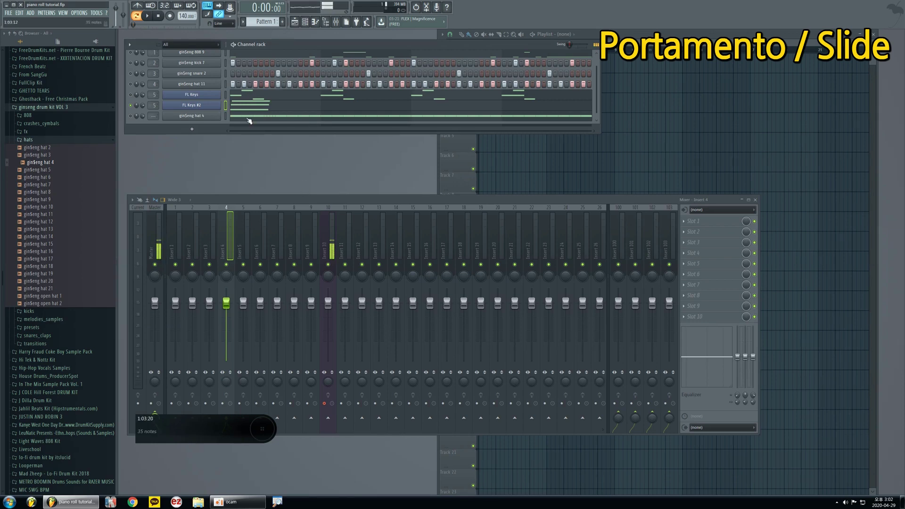
{"action": "left_click_drag", "start_coordinate": [297, 40], "coordinate": [296, 31]}
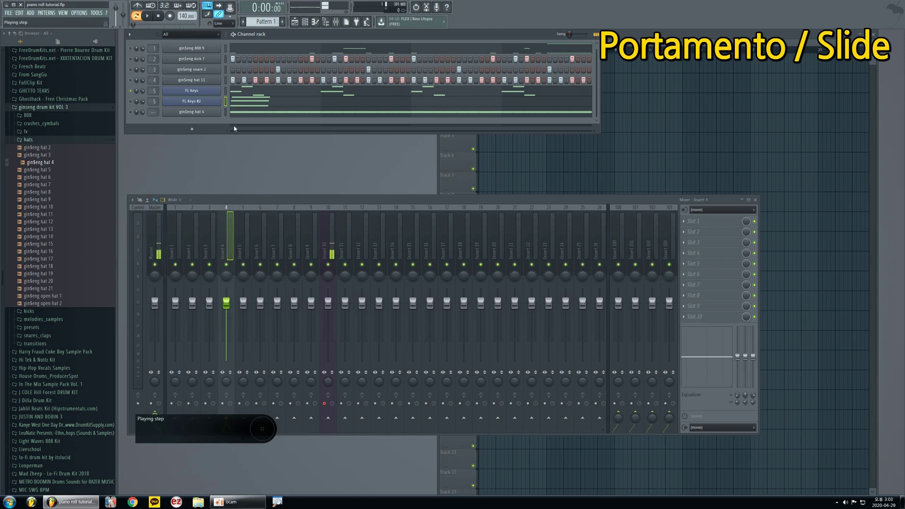
{"action": "left_click", "coordinate": [294, 90]}
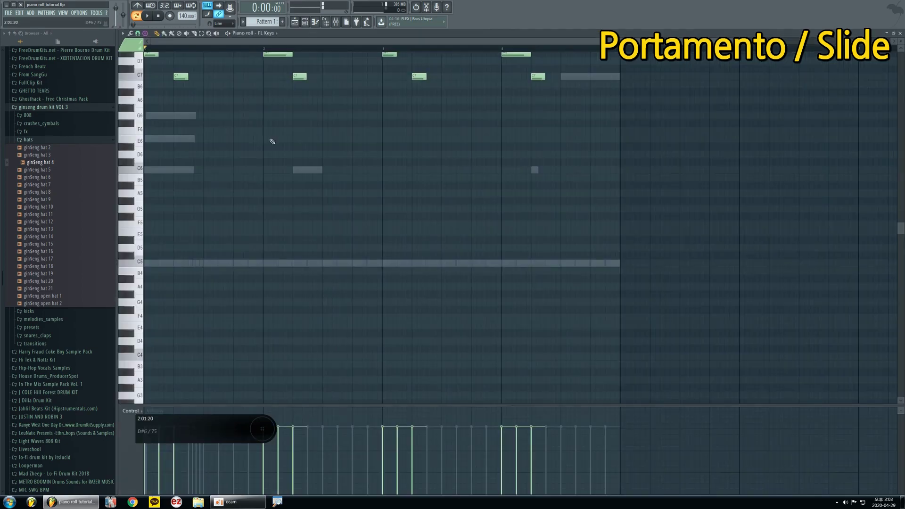
{"action": "scroll", "coordinate": [264, 146], "scroll_direction": "up", "scroll_amount": 3}
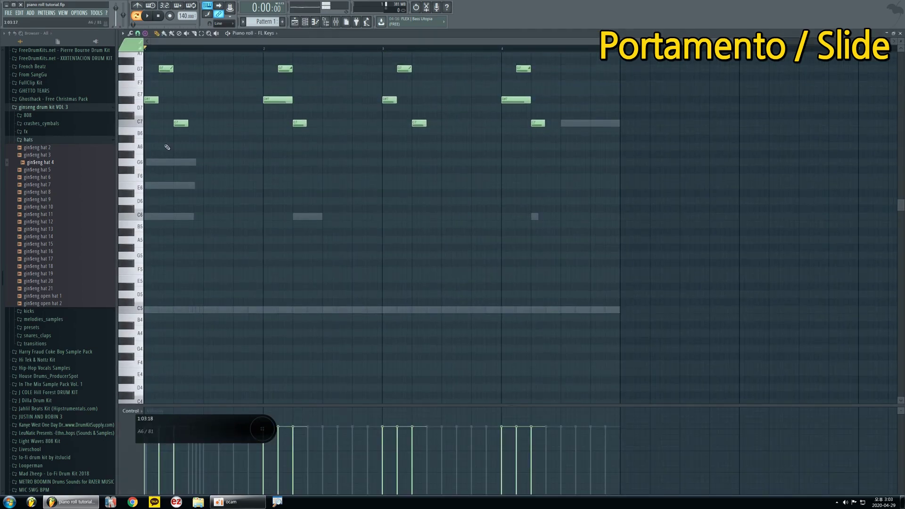
{"action": "scroll", "coordinate": [154, 141], "scroll_direction": "up", "scroll_amount": 4, "text": "ctrl"}
{"action": "scroll", "coordinate": [171, 140], "scroll_direction": "up", "scroll_amount": 3}
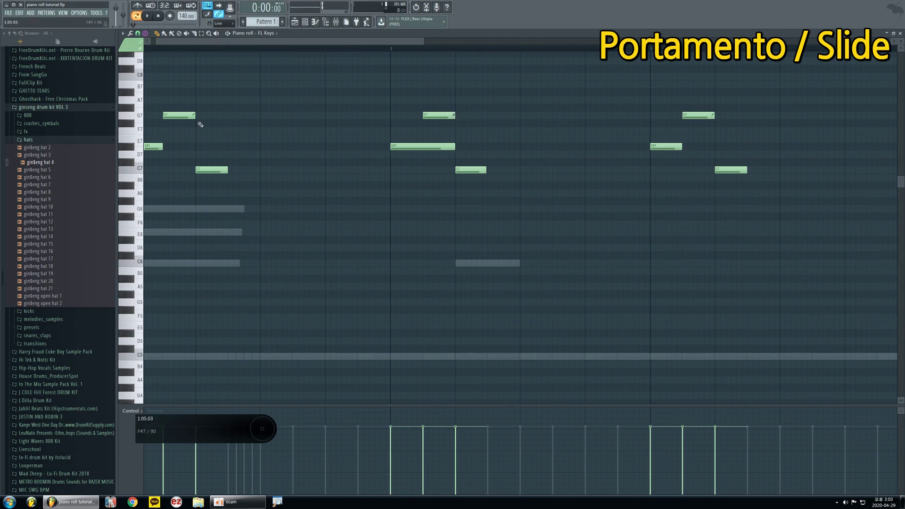
{"action": "scroll", "coordinate": [246, 175], "scroll_direction": "down", "scroll_amount": 3}
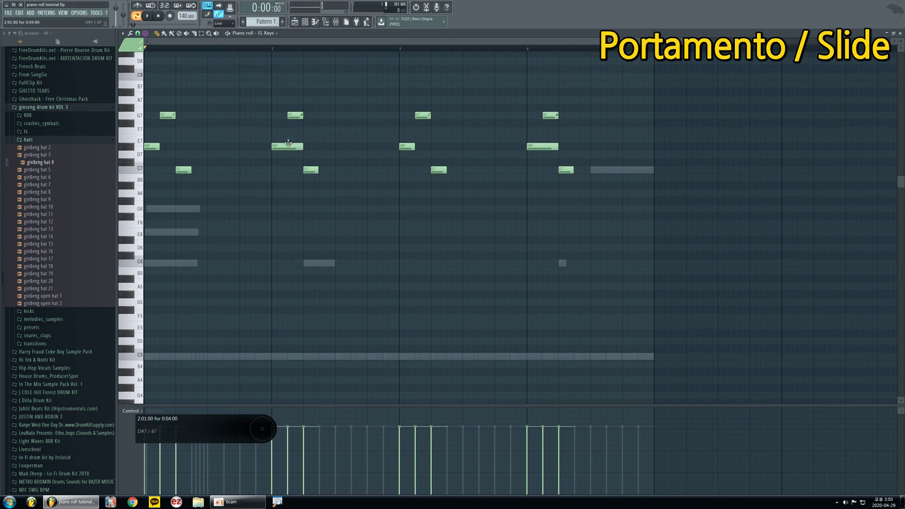
{"action": "key", "text": "space"}
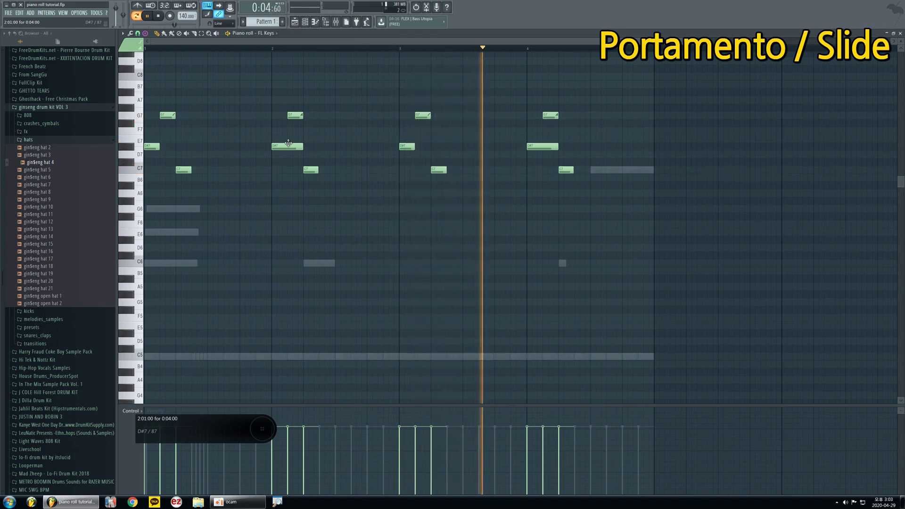
{"action": "key", "text": "space"}
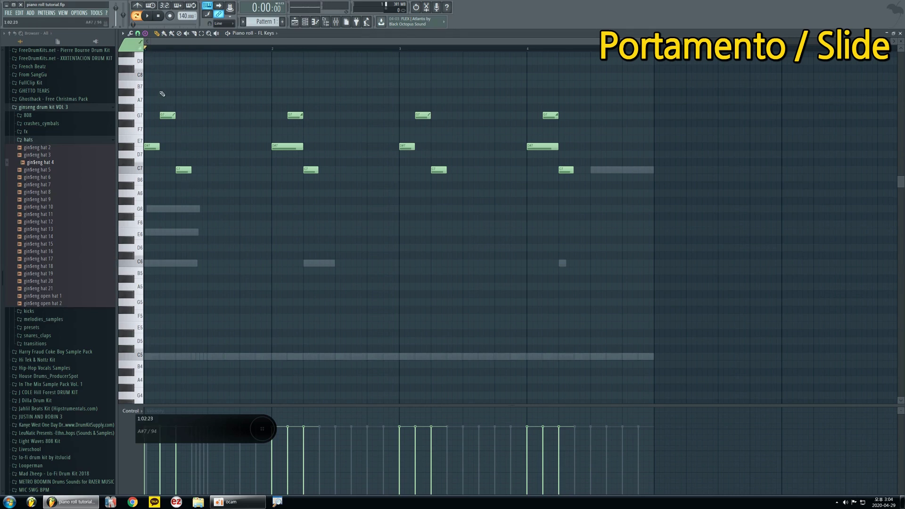
{"action": "left_click", "coordinate": [161, 92]}
{"action": "right_click", "coordinate": [161, 92]}
{"action": "key", "text": "ctrl+z"}
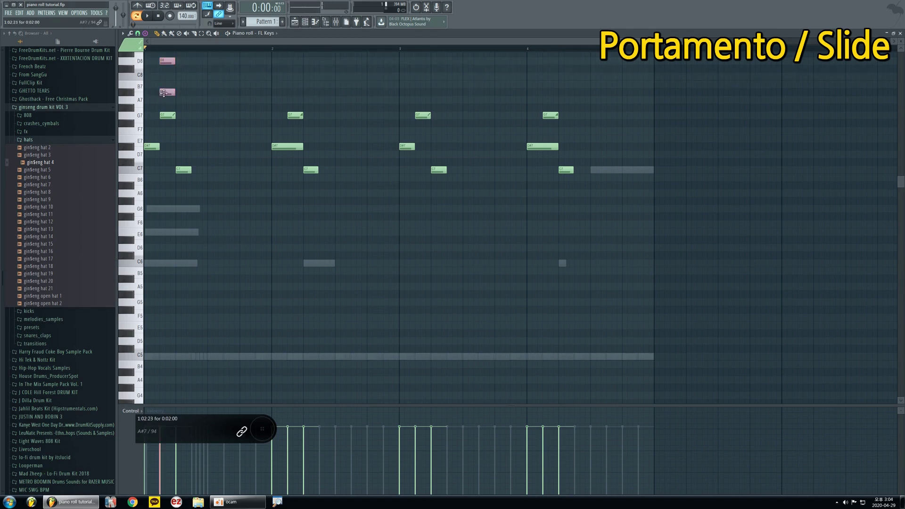
{"action": "scroll", "coordinate": [168, 93], "scroll_direction": "up", "scroll_amount": 2}
{"action": "scroll", "coordinate": [169, 94], "scroll_direction": "up", "scroll_amount": 2}
{"action": "key", "text": "Delete"}
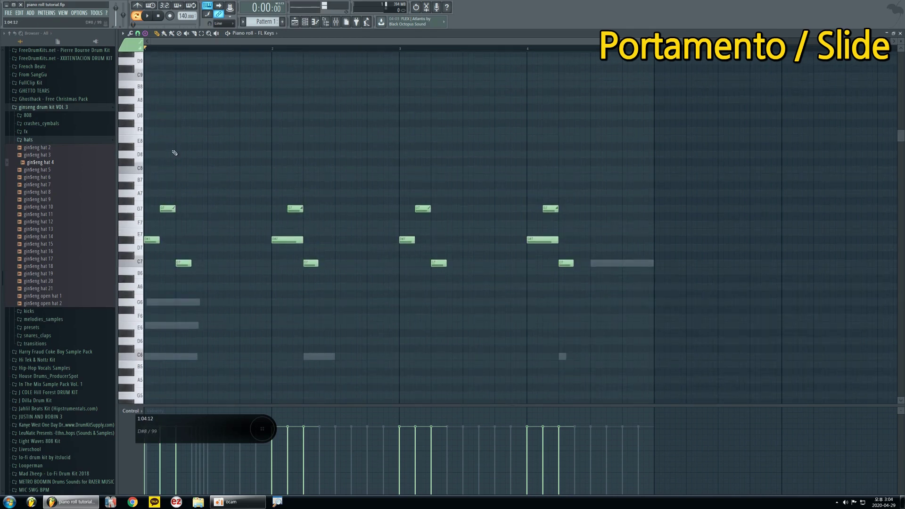
Step: Set the stamp to (none), add a C8 note above the first G7 note and enable Portamento in its note properties
{"action": "left_click", "coordinate": [145, 34]}
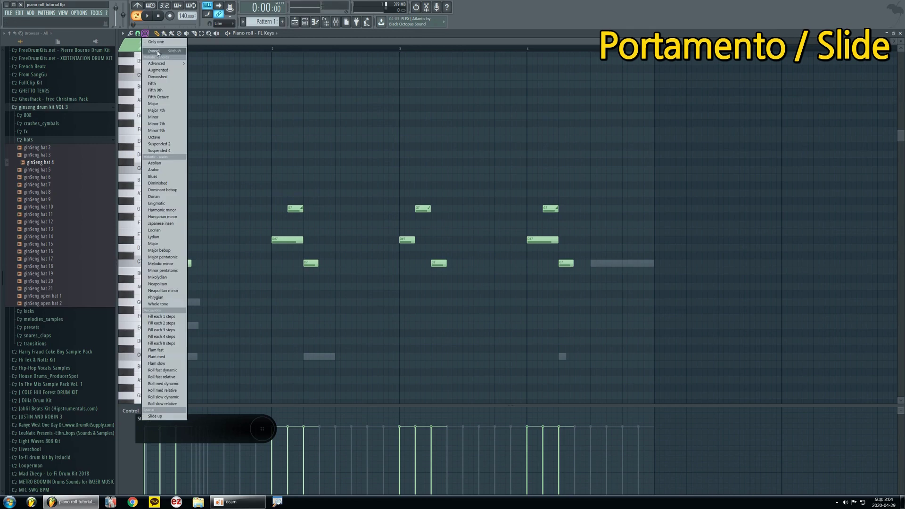
{"action": "left_click", "coordinate": [157, 50]}
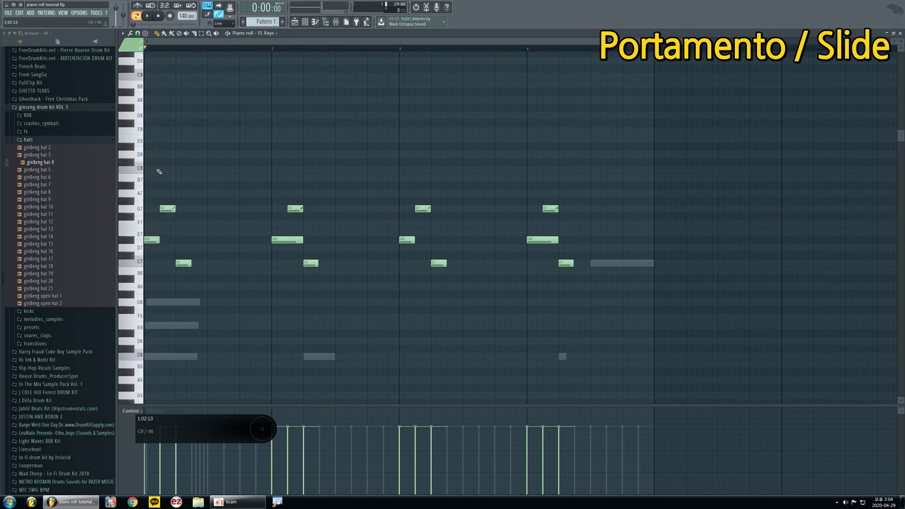
{"action": "left_click", "coordinate": [161, 170]}
{"action": "double_click", "coordinate": [162, 170]}
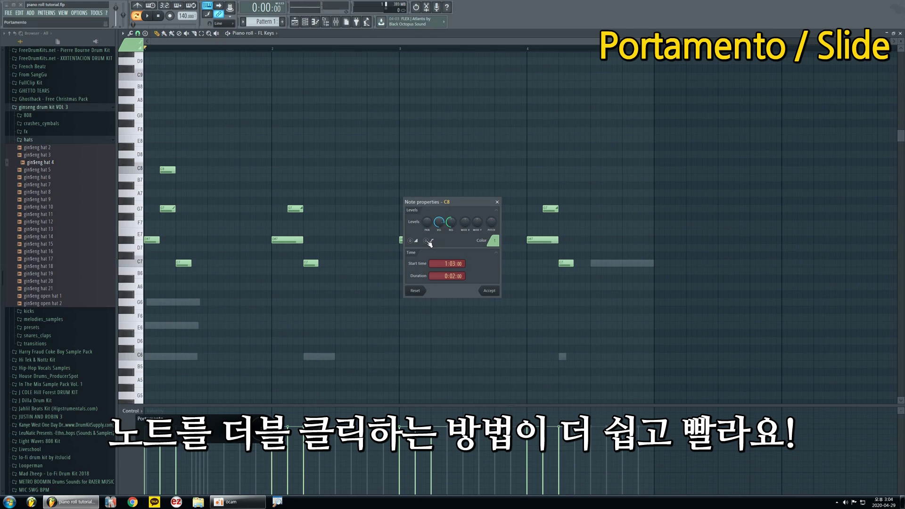
{"action": "left_click", "coordinate": [426, 240]}
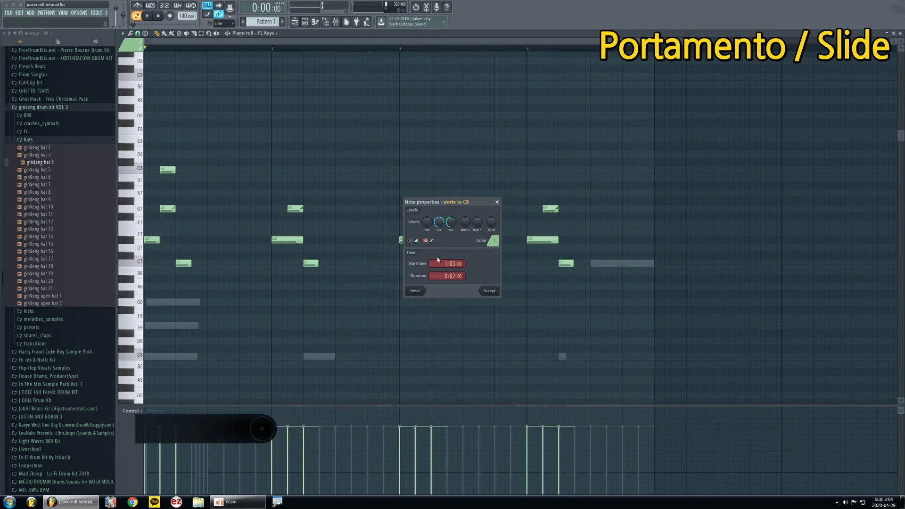
{"action": "left_click", "coordinate": [488, 291]}
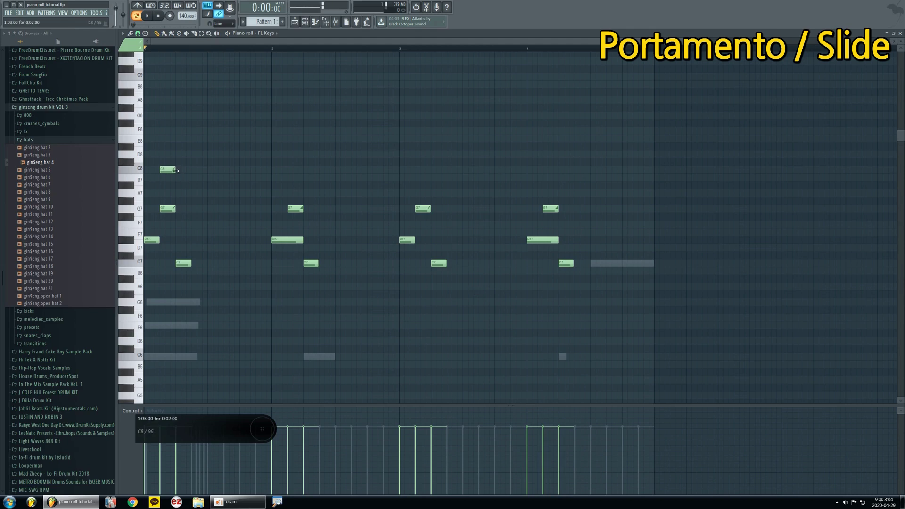
Step: Check the C8 note's properties again, close them without changes and erase the note
{"action": "double_click", "coordinate": [175, 170]}
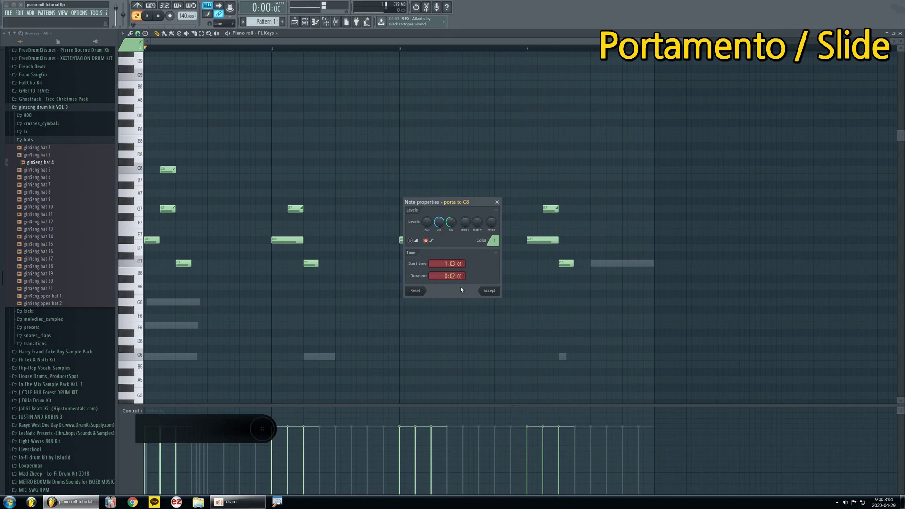
{"action": "left_click", "coordinate": [497, 202]}
{"action": "right_click", "coordinate": [168, 169]}
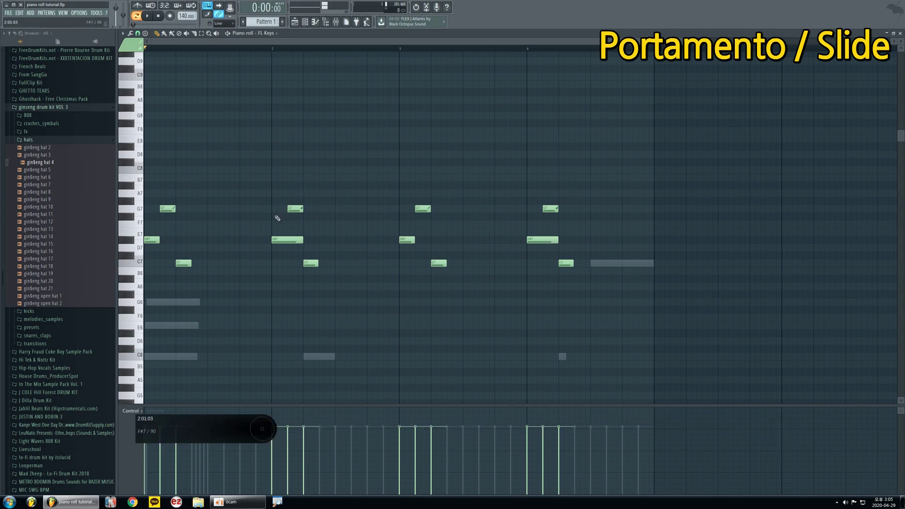
Step: Place the playhead at the start of bar 2 and play the notes there, then stop playback
{"action": "scroll", "coordinate": [276, 216], "scroll_direction": "up", "scroll_amount": 8}
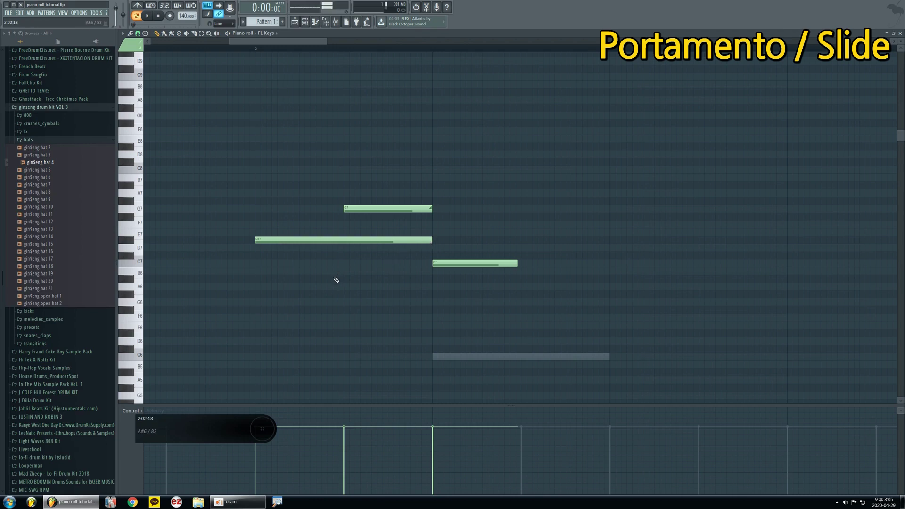
{"action": "scroll", "coordinate": [334, 280], "scroll_direction": "down", "scroll_amount": 3}
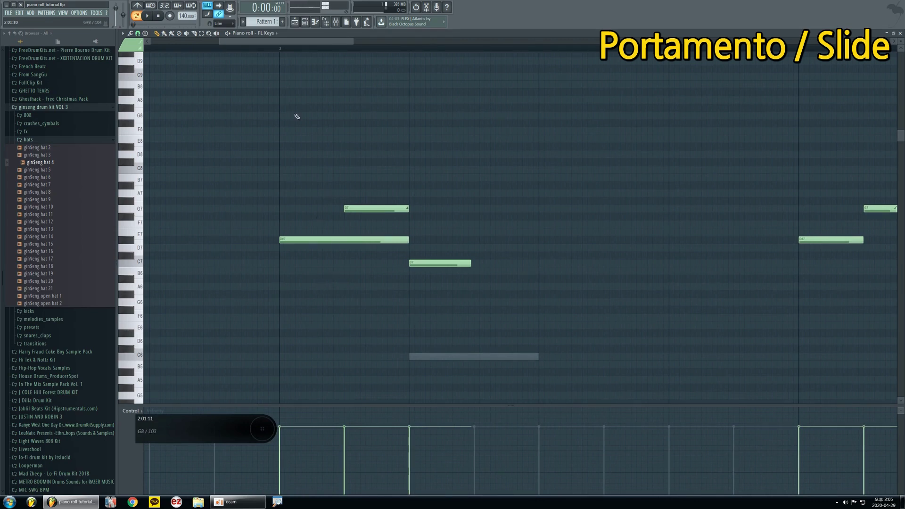
{"action": "left_click", "coordinate": [278, 51]}
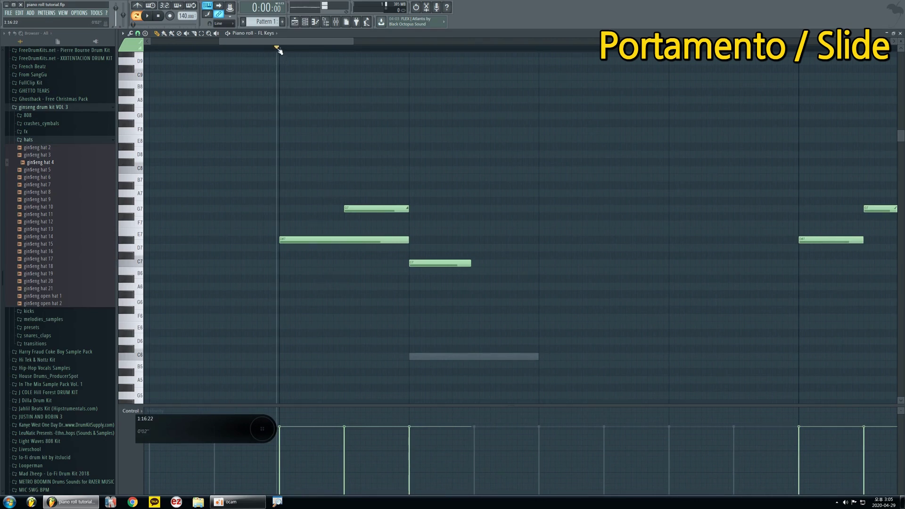
{"action": "key", "text": "space"}
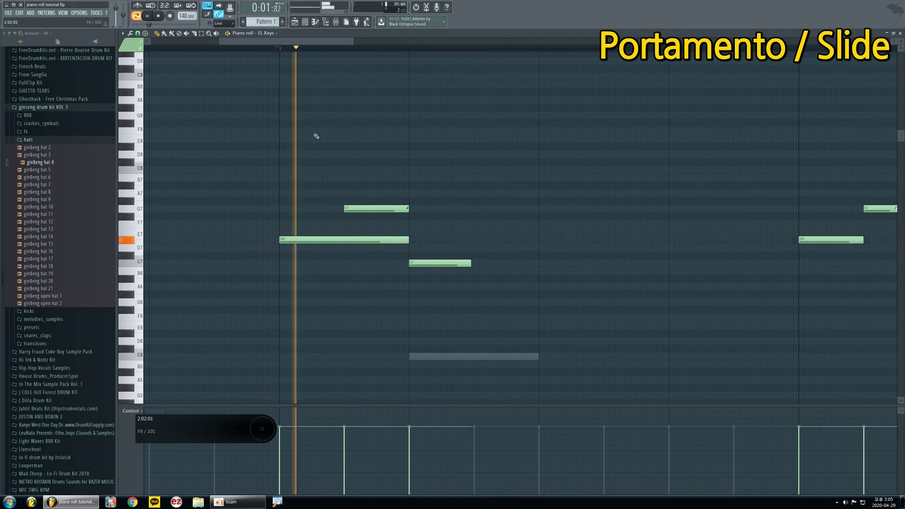
{"action": "key", "text": "space"}
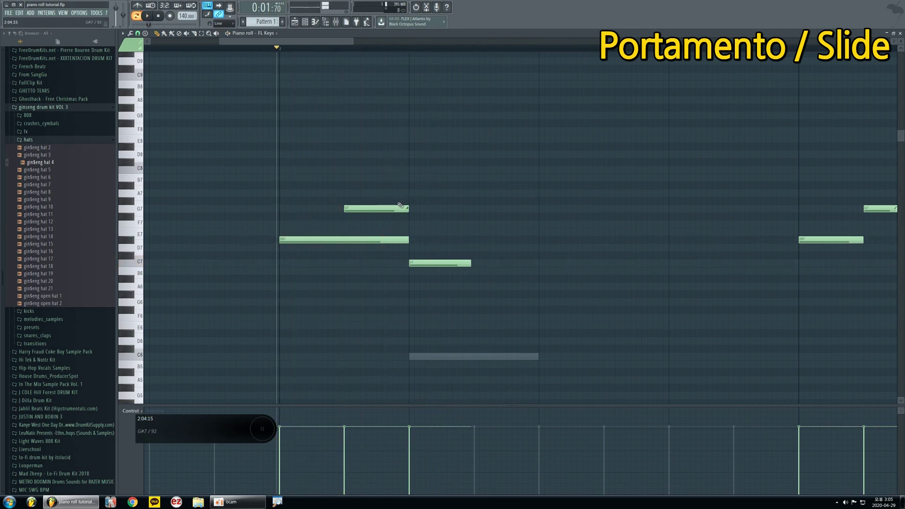
Step: Move bar 2's G7 note to the start of the bar, lengthen it to match the note below, and play them together
{"action": "left_click_drag", "start_coordinate": [352, 208], "coordinate": [289, 209]}
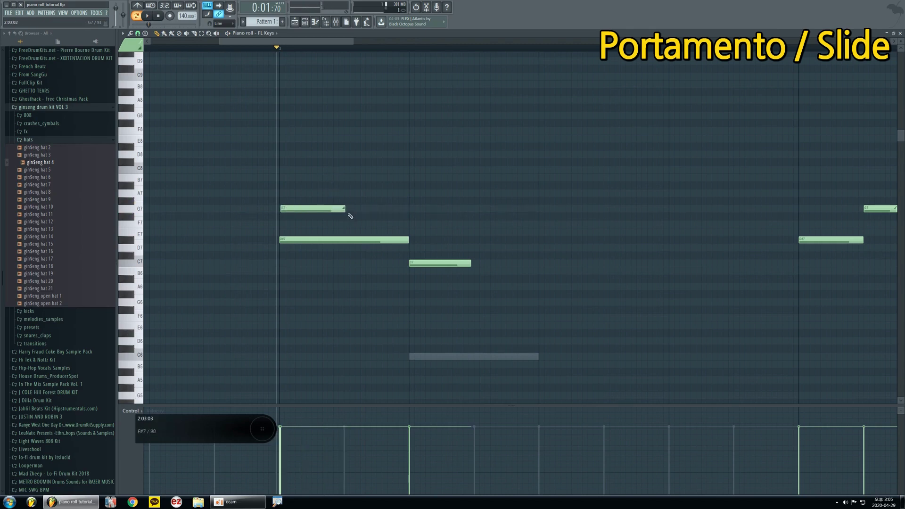
{"action": "left_click_drag", "start_coordinate": [344, 208], "coordinate": [410, 208]}
{"action": "left_click", "coordinate": [408, 216]}
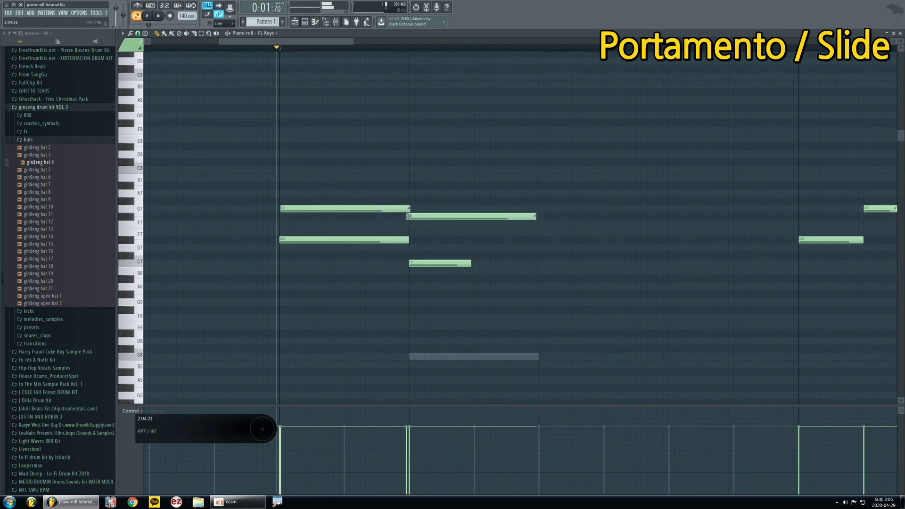
{"action": "right_click", "coordinate": [408, 216]}
{"action": "key", "text": "space"}
{"action": "key", "text": "space"}
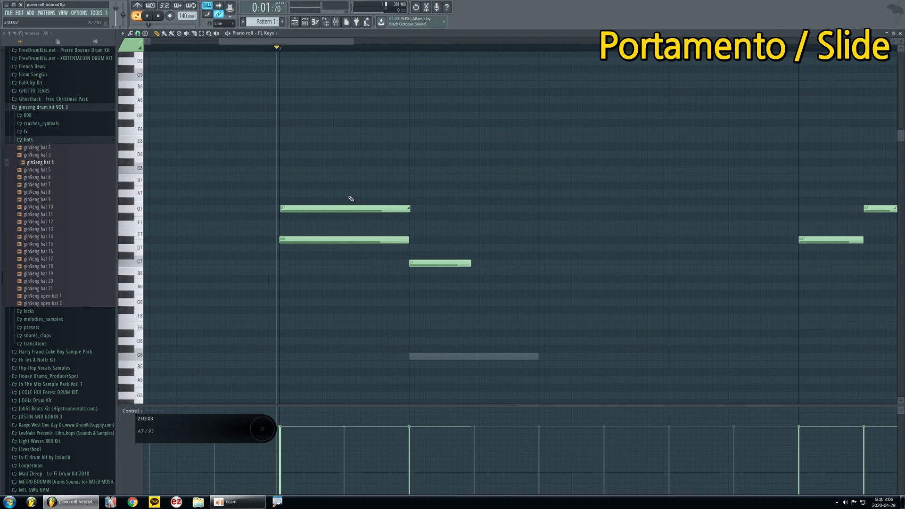
Step: Erase the lengthened G7 note in bar 2 and open the piano roll of the gin$eng 808 9 channel
{"action": "right_click", "coordinate": [323, 209]}
{"action": "scroll", "coordinate": [438, 206], "scroll_direction": "down", "scroll_amount": 4, "text": "ctrl"}
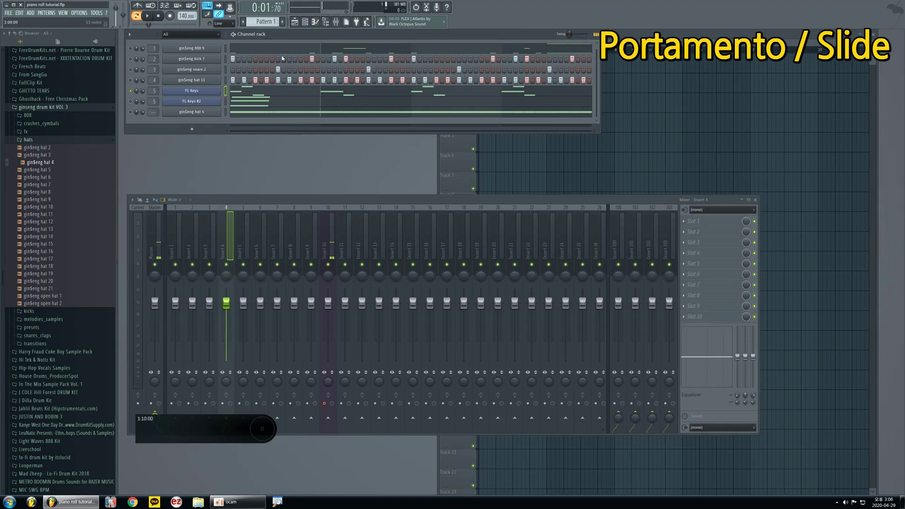
{"action": "left_click", "coordinate": [130, 48]}
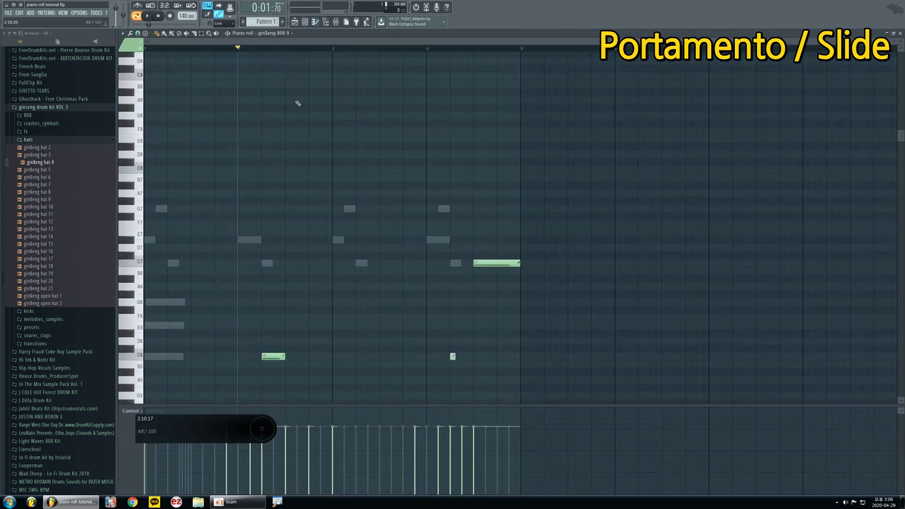
{"action": "scroll", "coordinate": [310, 142], "scroll_direction": "down", "scroll_amount": 8}
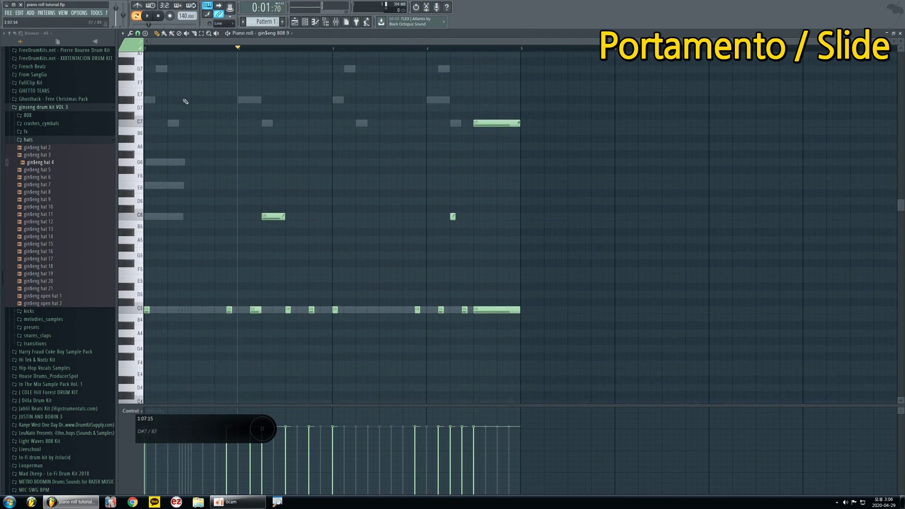
Step: Play the 808 pattern from the beginning, then from the long C5 and C7 notes in bar 4, and stop playback
{"action": "key", "text": "space"}
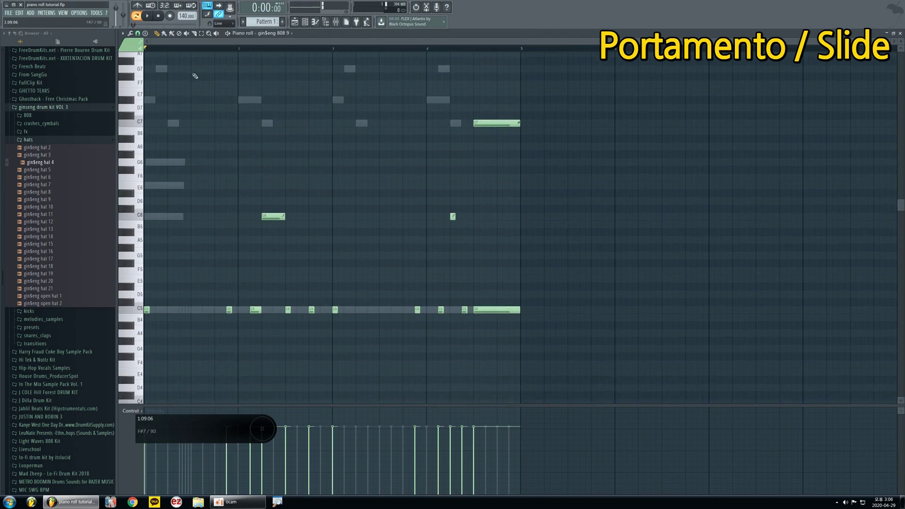
{"action": "key", "text": "space"}
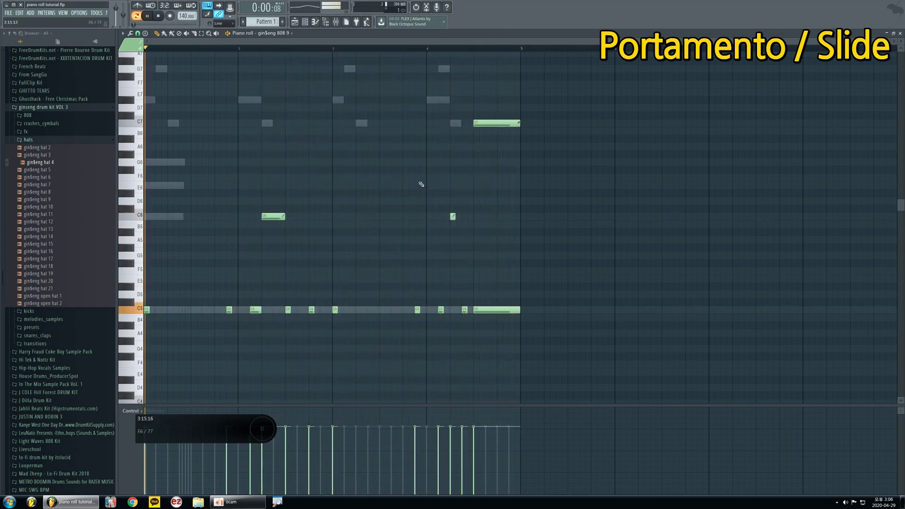
{"action": "key", "text": "space"}
{"action": "scroll", "coordinate": [500, 186], "scroll_direction": "up", "scroll_amount": 3}
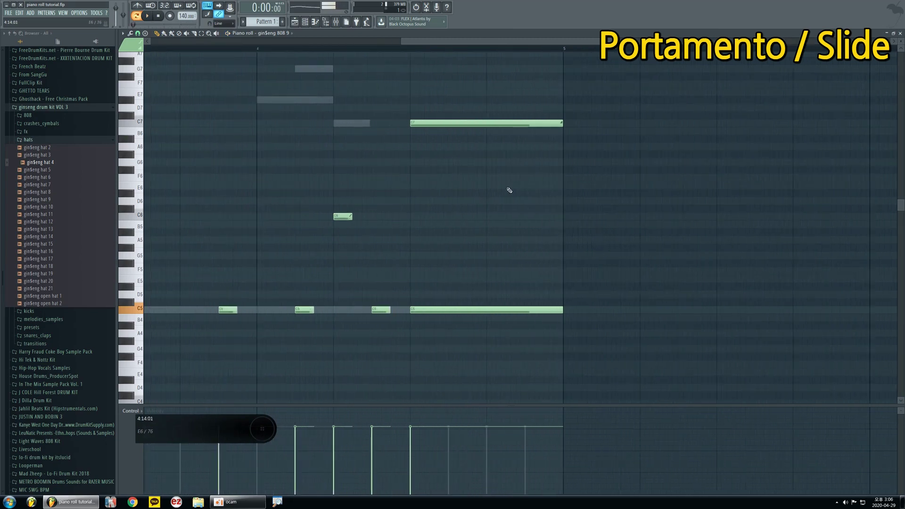
{"action": "left_click", "coordinate": [404, 47]}
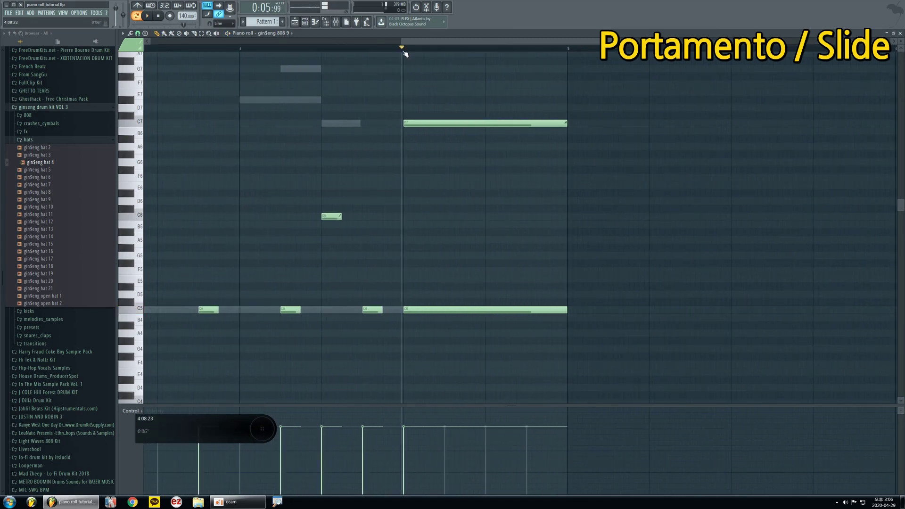
{"action": "key", "text": "space"}
{"action": "key", "text": "space"}
Step: Shorten the long C5 and C7 notes in bar 4 to two steps and duplicate the pair directly after itself
{"action": "left_click_drag", "start_coordinate": [499, 342], "coordinate": [482, 114]}
{"action": "left_click_drag", "start_coordinate": [567, 124], "coordinate": [445, 139]}
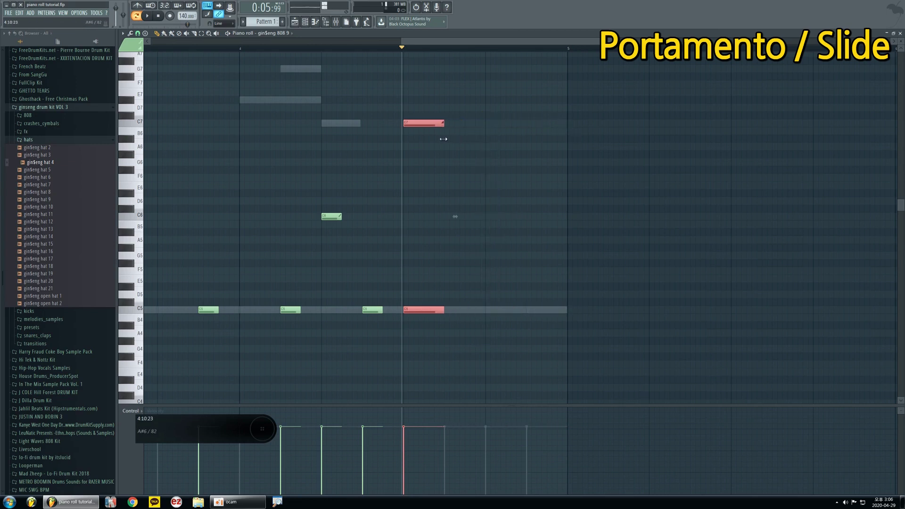
{"action": "scroll", "coordinate": [448, 143], "scroll_direction": "up", "scroll_amount": 4}
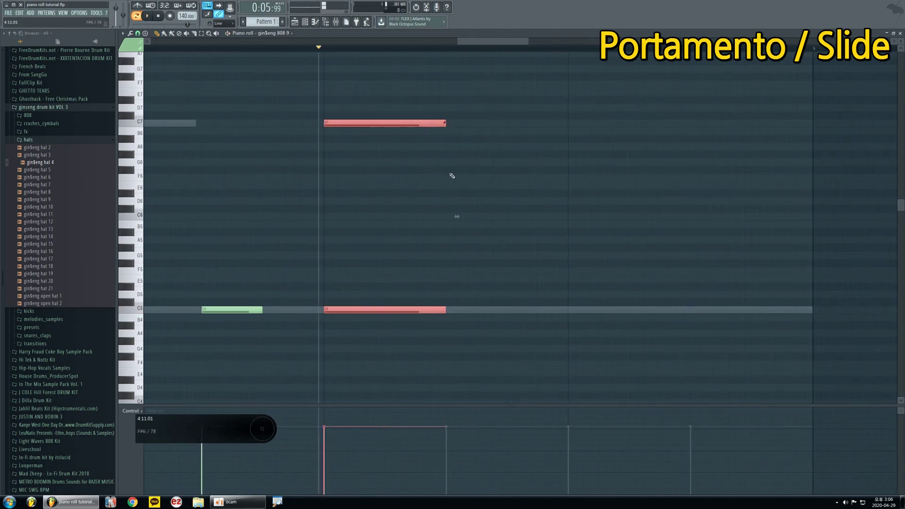
{"action": "key", "text": "ctrl+b"}
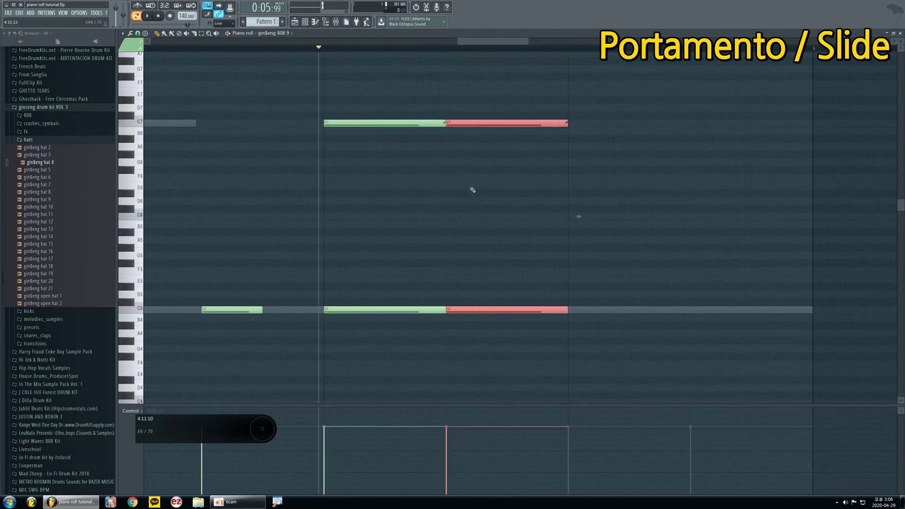
{"action": "key", "text": "ctrl+d"}
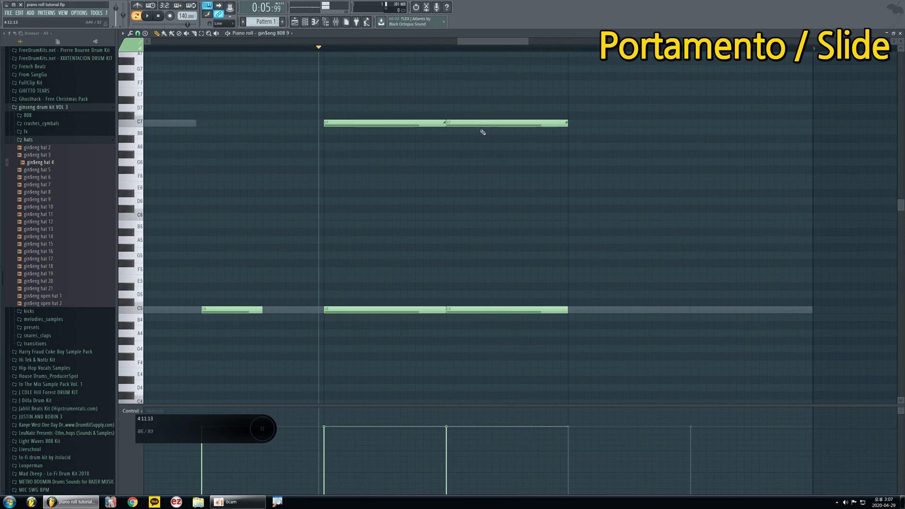
Step: Swap the pitches of the duplicated pair, putting its C7 note on C5 and its C5 note on C7, and play the result
{"action": "left_click_drag", "start_coordinate": [468, 307], "coordinate": [470, 318]}
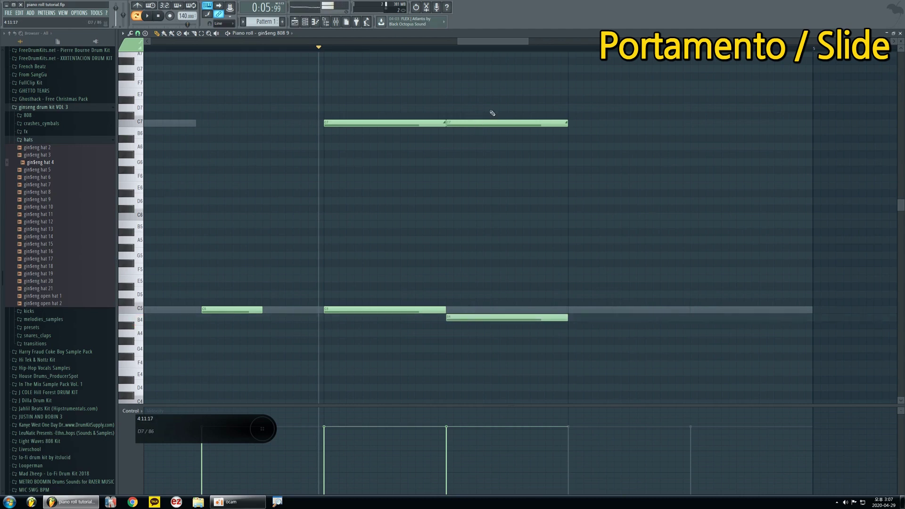
{"action": "left_click", "coordinate": [477, 122], "text": "ctrl"}
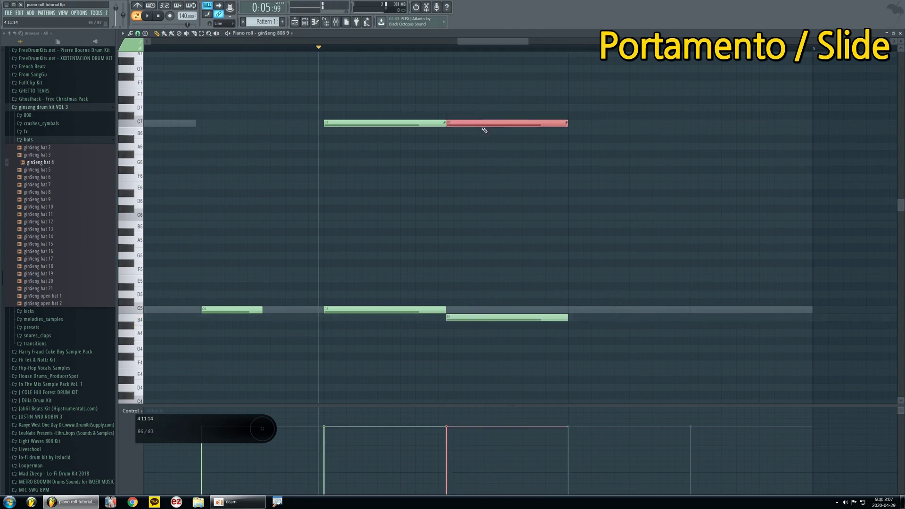
{"action": "key", "text": "ctrl+Down"}
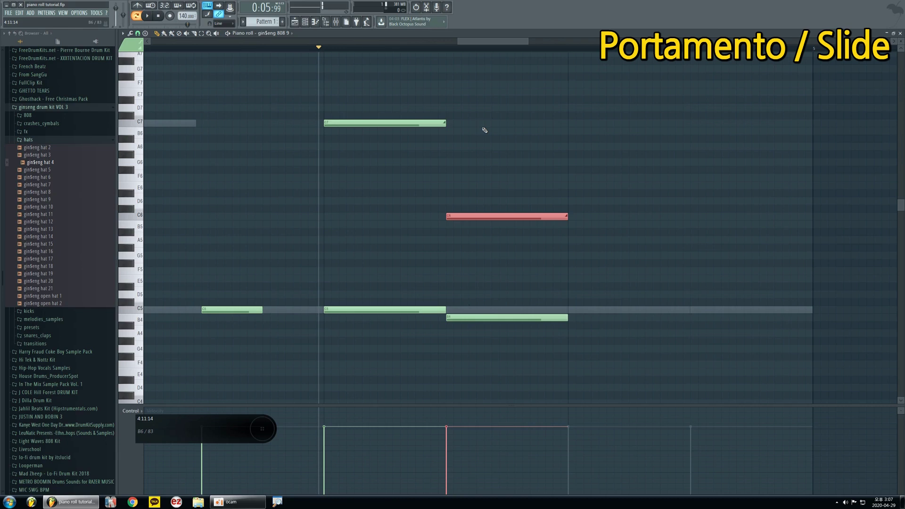
{"action": "key", "text": "ctrl+Down"}
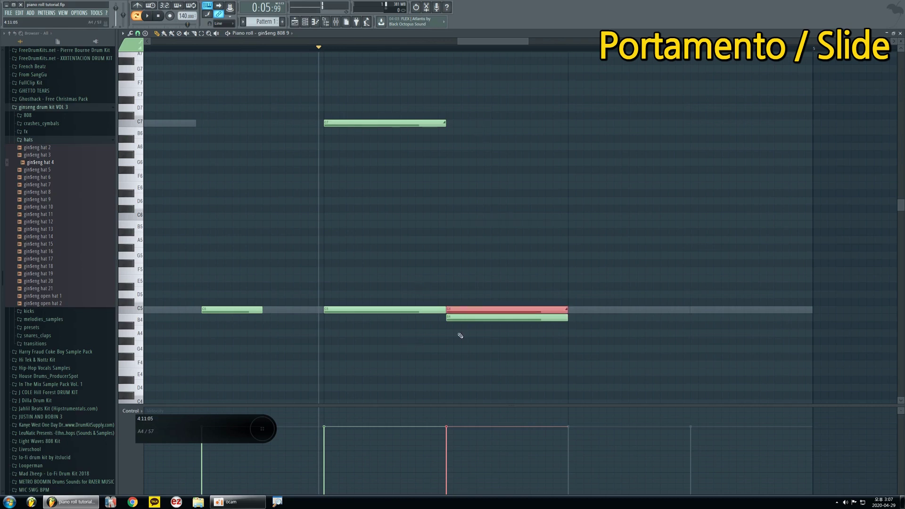
{"action": "left_click", "coordinate": [466, 319], "text": "ctrl"}
{"action": "key", "text": "ctrl+Up"}
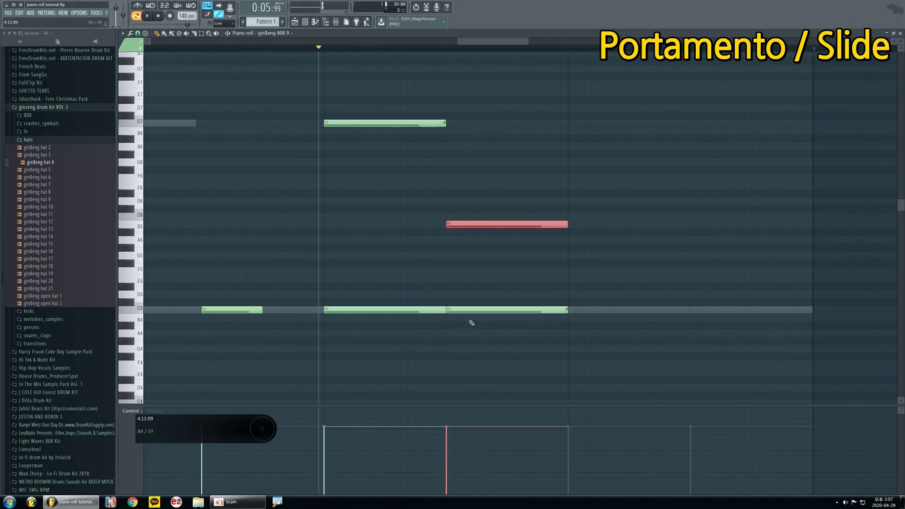
{"action": "key", "text": "ctrl+Up"}
{"action": "key", "text": "shift+Up"}
{"action": "key", "text": "space"}
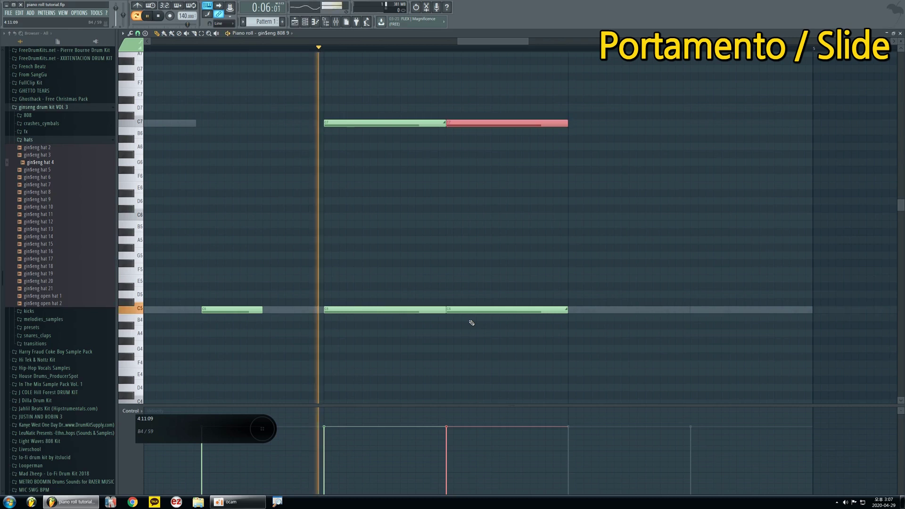
{"action": "key", "text": "space"}
{"action": "left_click", "coordinate": [424, 220], "text": "ctrl"}
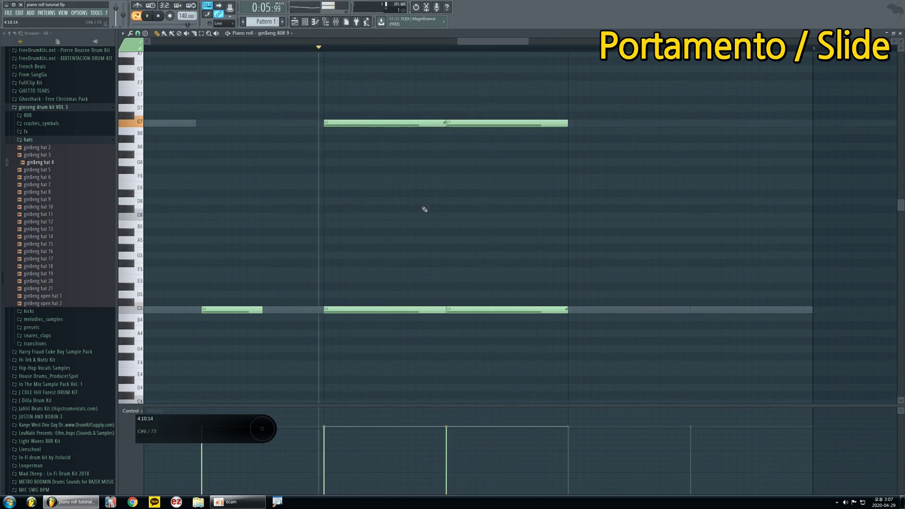
Step: Lower the first pair's C7 note one octave to C6 and duplicate all four notes into the rest of bar 4
{"action": "scroll", "coordinate": [394, 215], "scroll_direction": "down", "scroll_amount": 3}
{"action": "scroll", "coordinate": [386, 216], "scroll_direction": "down", "scroll_amount": 2}
{"action": "scroll", "coordinate": [433, 222], "scroll_direction": "up", "scroll_amount": 2}
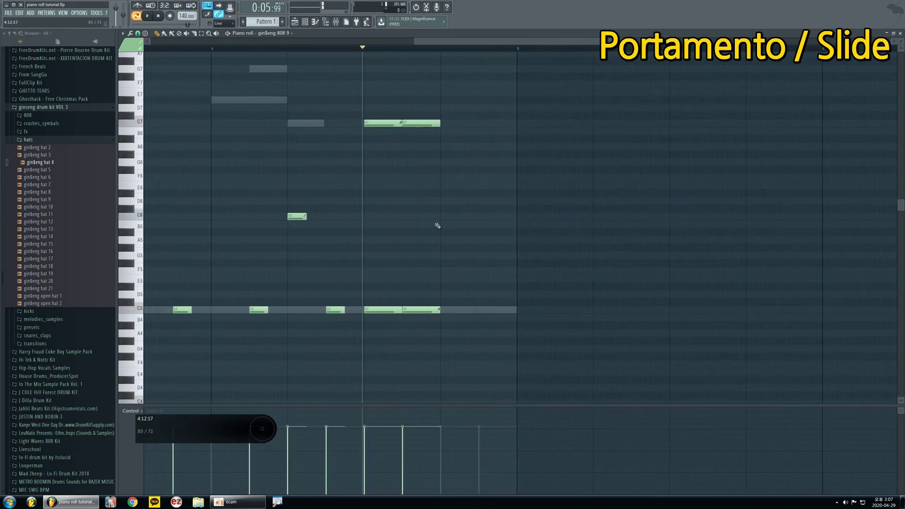
{"action": "scroll", "coordinate": [390, 212], "scroll_direction": "up", "scroll_amount": 3}
{"action": "left_click", "coordinate": [358, 125], "text": "ctrl"}
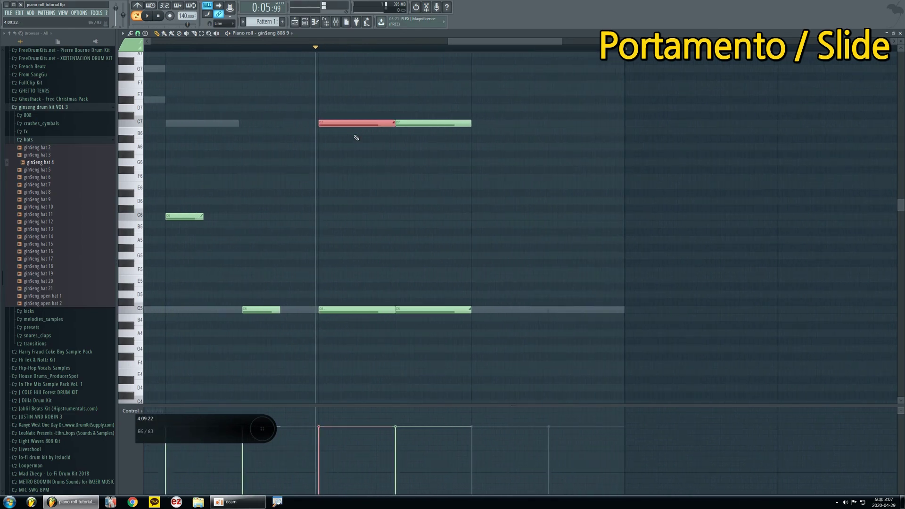
{"action": "key", "text": "ctrl+Down"}
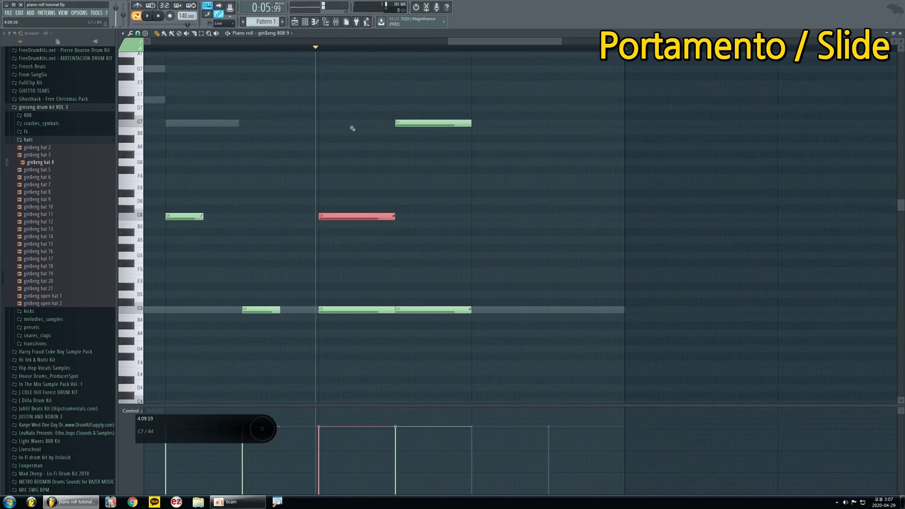
{"action": "key", "text": "ctrl+d"}
{"action": "left_click_drag", "start_coordinate": [487, 359], "coordinate": [383, 111]}
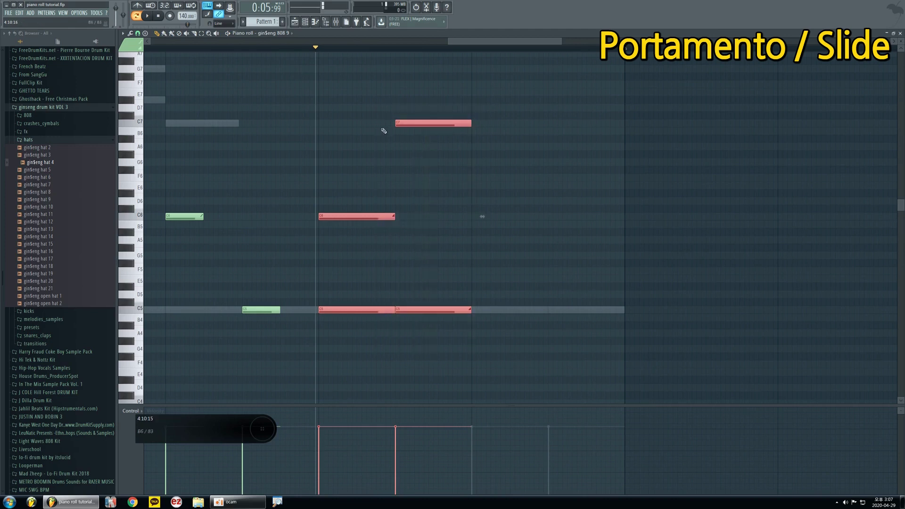
{"action": "key", "text": "ctrl+b"}
{"action": "key", "text": "ctrl+d"}
Step: Lower the second pair's C7 note in bar 4 of the 808 pattern to C6
{"action": "left_click", "coordinate": [437, 124], "text": "ctrl"}
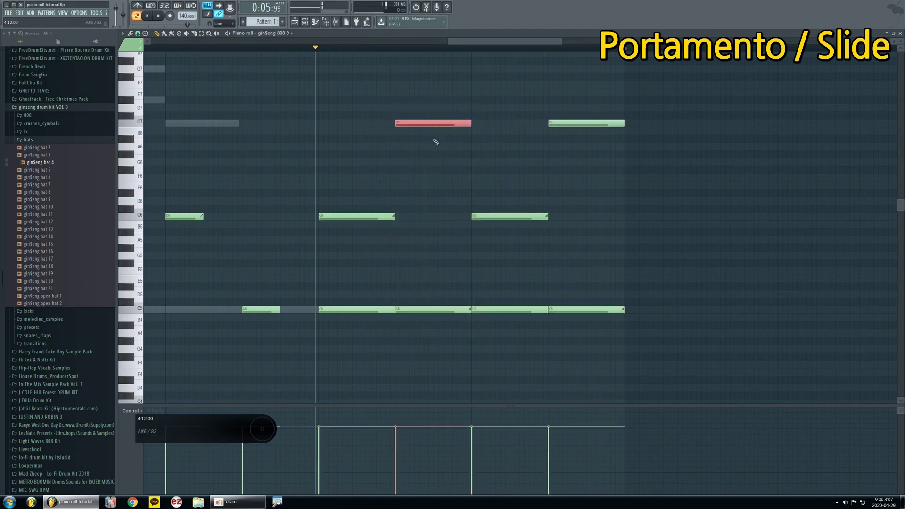
{"action": "key", "text": "ctrl+Down"}
{"action": "key", "text": "ctrl+Down"}
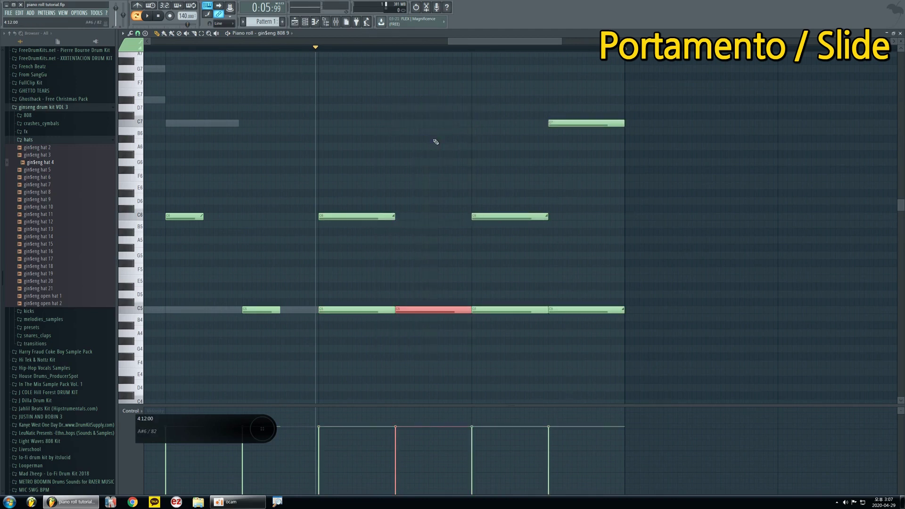
{"action": "key", "text": "ctrl+Up"}
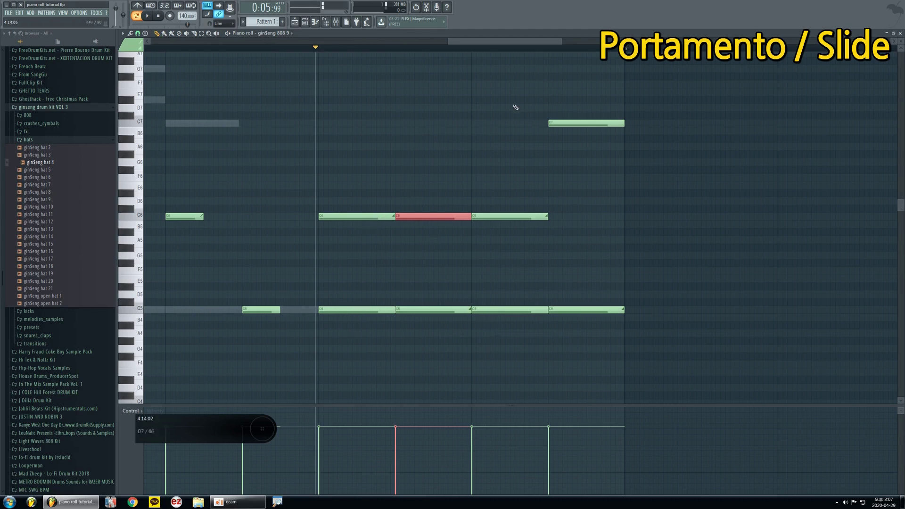
Step: Raise the third pair's C6 note to C7 and lower the fourth pair's C7 note to C6
{"action": "left_click", "coordinate": [518, 217]}
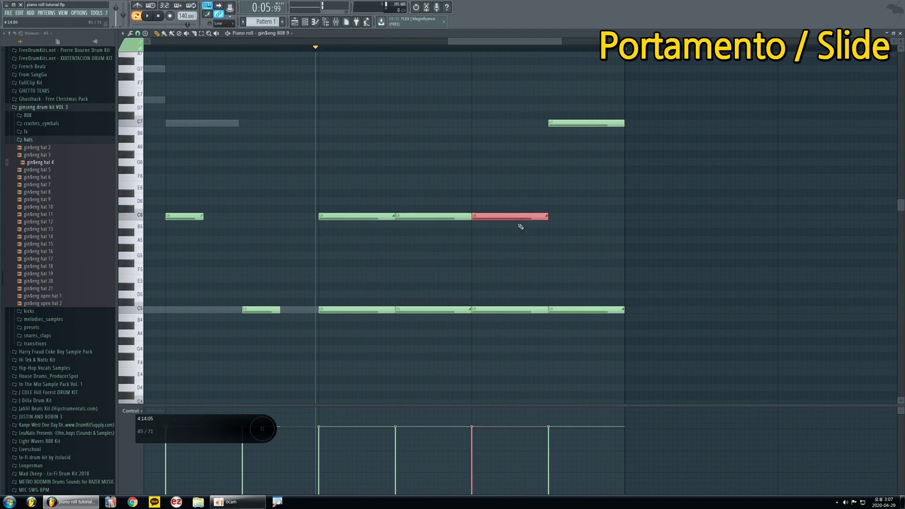
{"action": "key", "text": "ctrl+Up"}
{"action": "left_click_drag", "start_coordinate": [566, 81], "coordinate": [586, 142]}
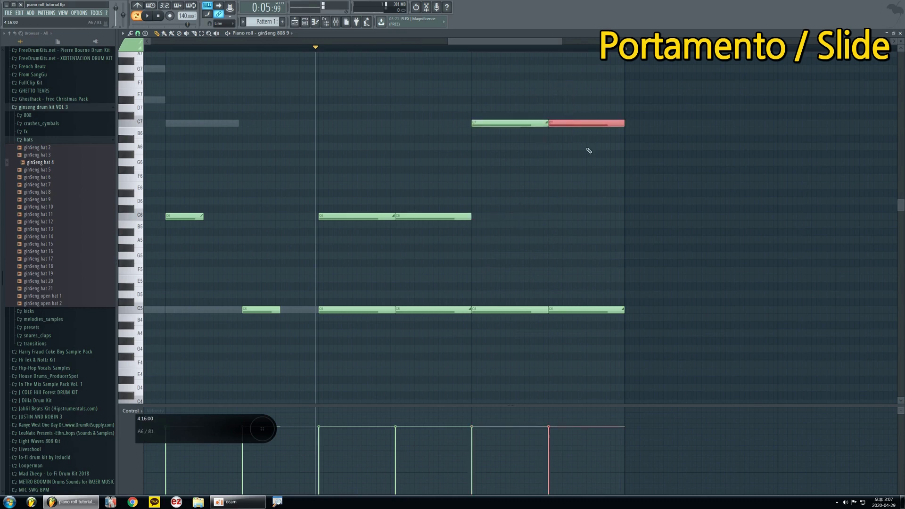
{"action": "key", "text": "ctrl+Down"}
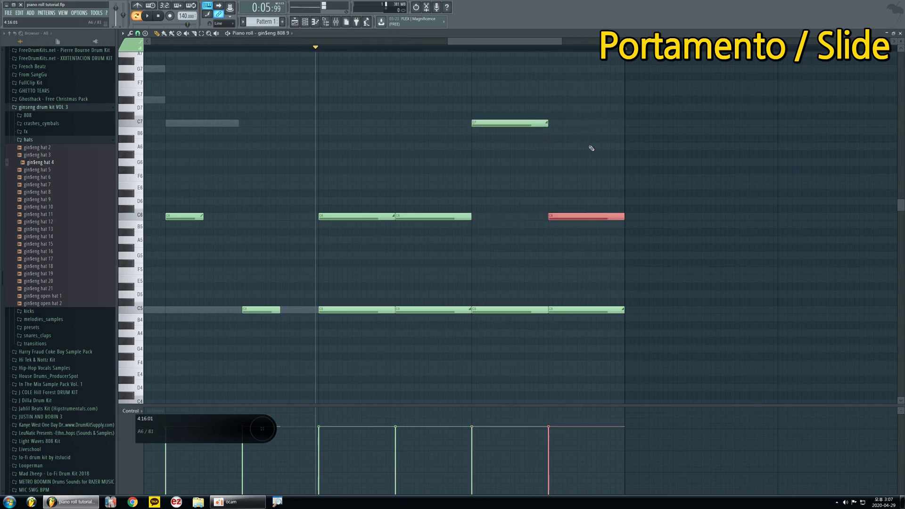
{"action": "left_click", "coordinate": [591, 148], "text": "ctrl"}
{"action": "scroll", "coordinate": [508, 193], "scroll_direction": "down", "scroll_amount": 3}
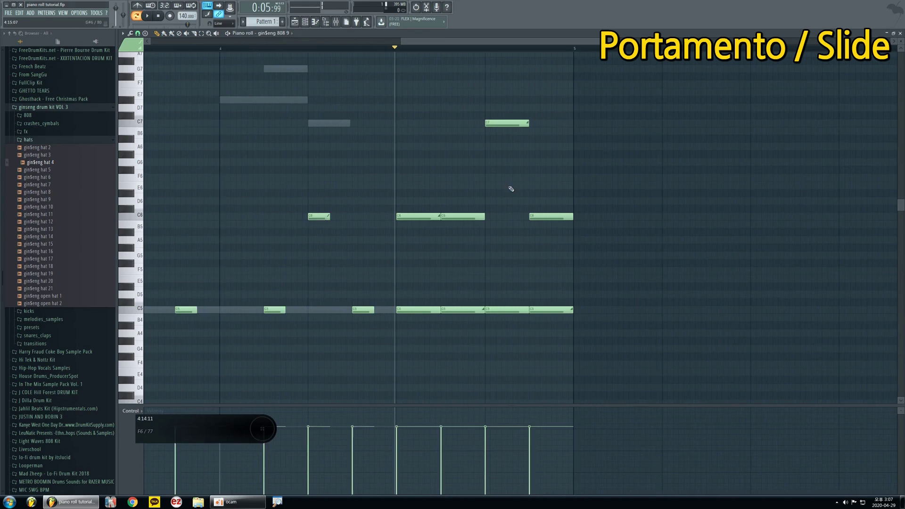
Step: Unmute the kick and snare channels, reopen the 808's piano roll, and play the pattern from bar 4
{"action": "left_click", "coordinate": [900, 34]}
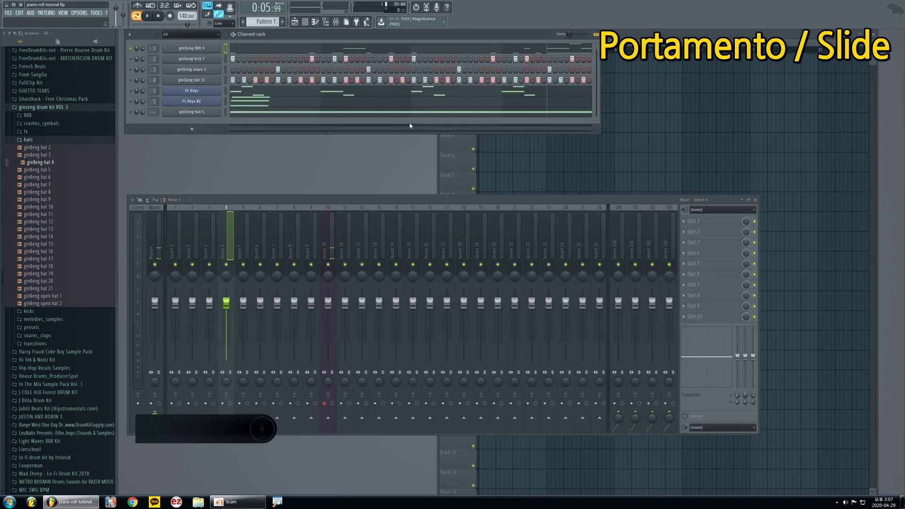
{"action": "left_click", "coordinate": [131, 60]}
{"action": "left_click", "coordinate": [130, 69]}
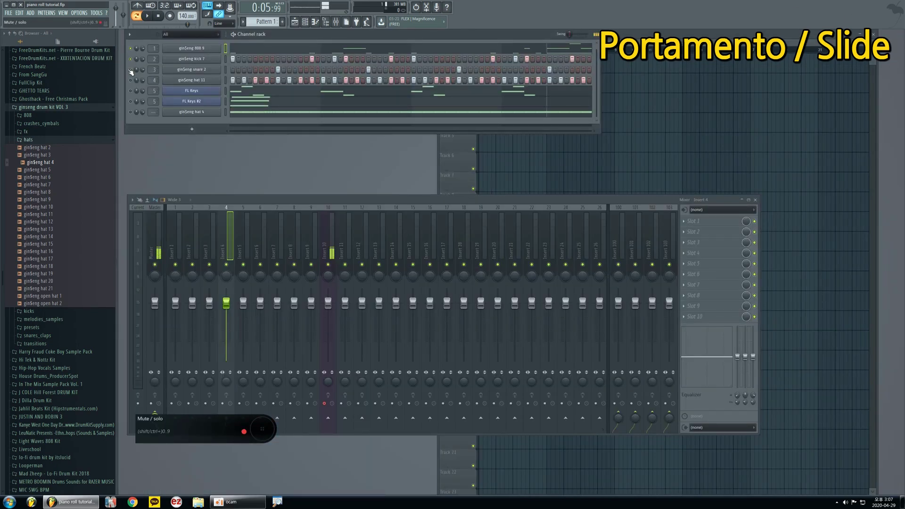
{"action": "left_click", "coordinate": [294, 51]}
{"action": "scroll", "coordinate": [293, 139], "scroll_direction": "down", "scroll_amount": 3}
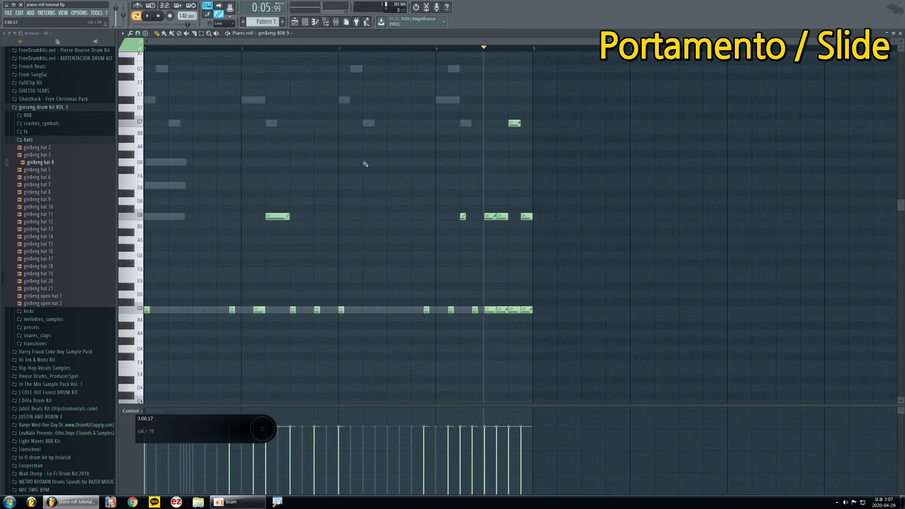
{"action": "left_click", "coordinate": [436, 49]}
{"action": "key", "text": "space"}
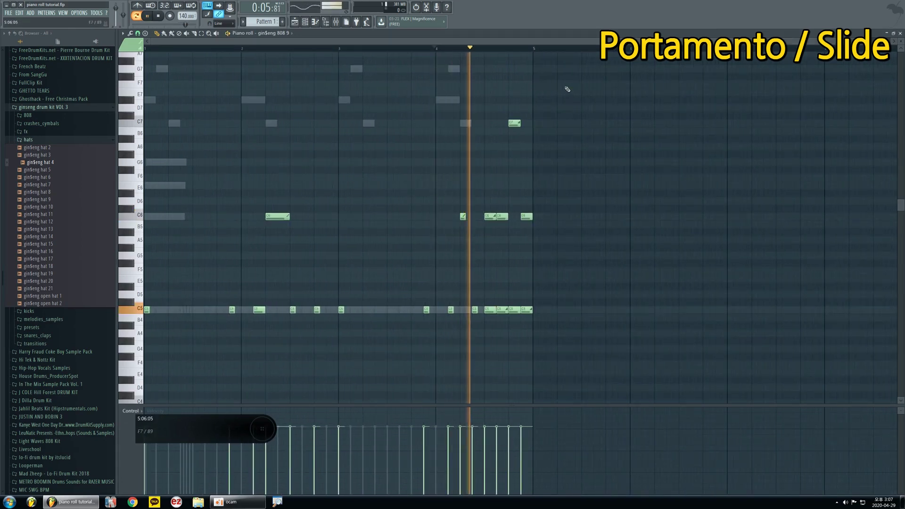
{"action": "left_click", "coordinate": [441, 45]}
{"action": "key", "text": "space"}
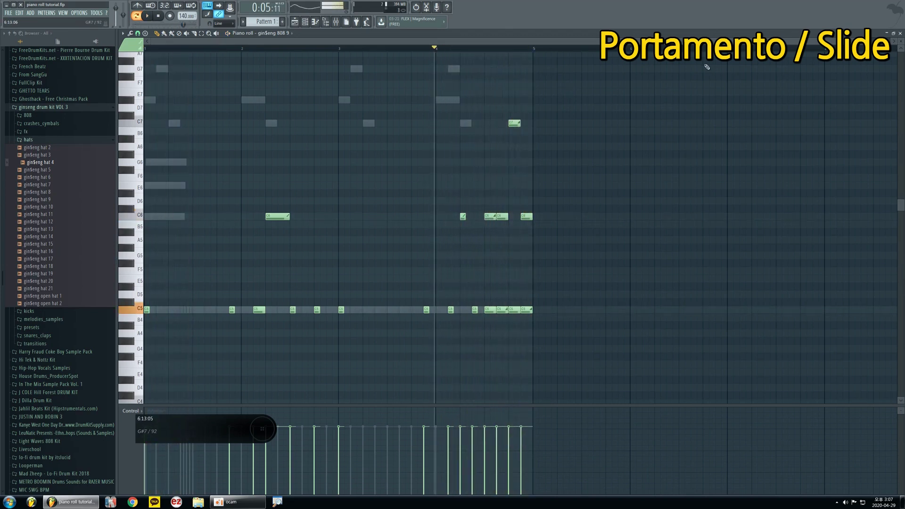
Step: Return to the channel rack, reopen the 808's piano roll, play from bar 4 once more, and stop playback
{"action": "left_click", "coordinate": [900, 33]}
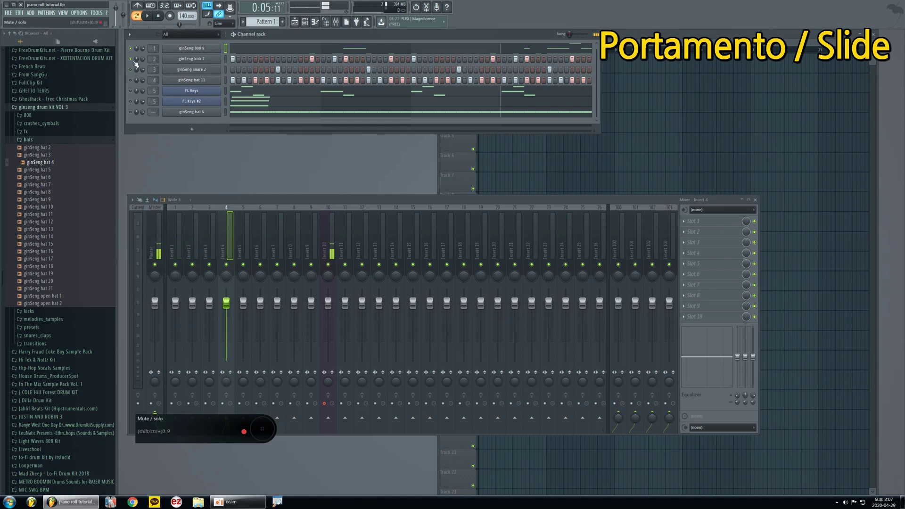
{"action": "left_click", "coordinate": [580, 51]}
{"action": "key", "text": "space"}
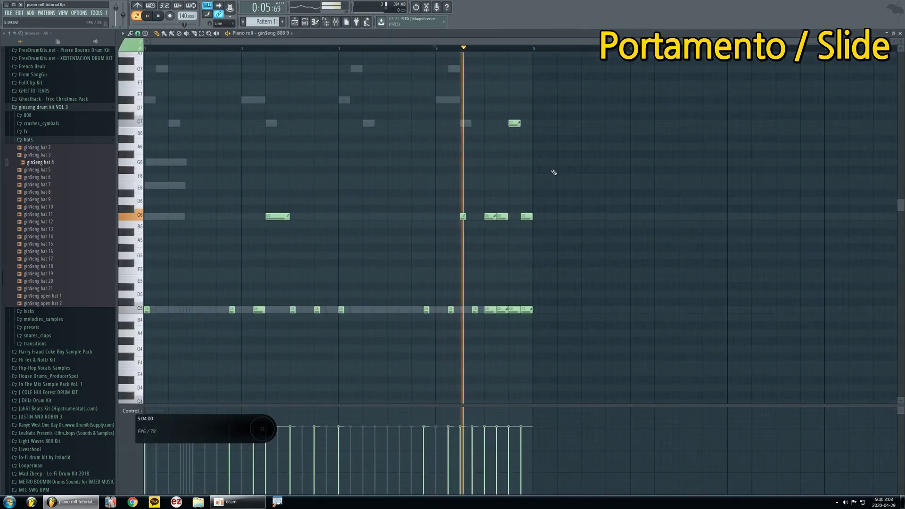
{"action": "key", "text": "space"}
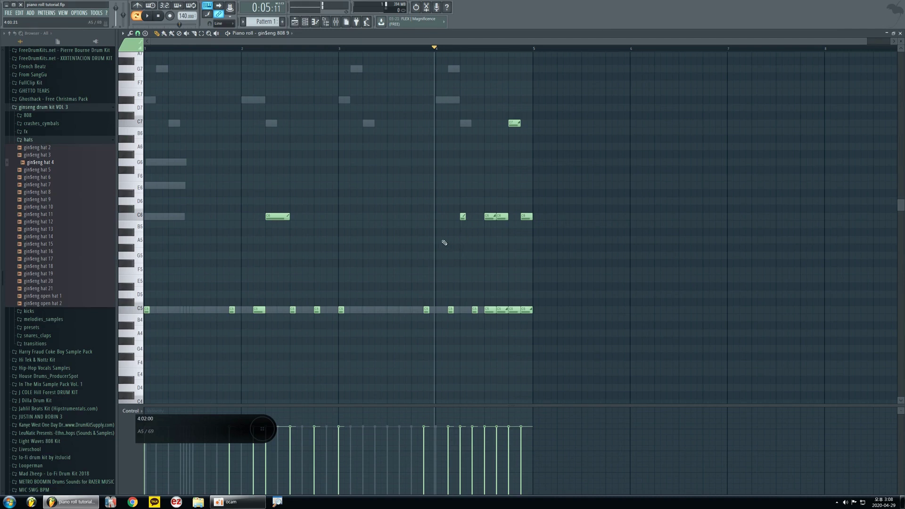
Step: Open the FL Keys channel's piano roll and enlarge the control lane beneath the notes
{"action": "left_click", "coordinate": [900, 33]}
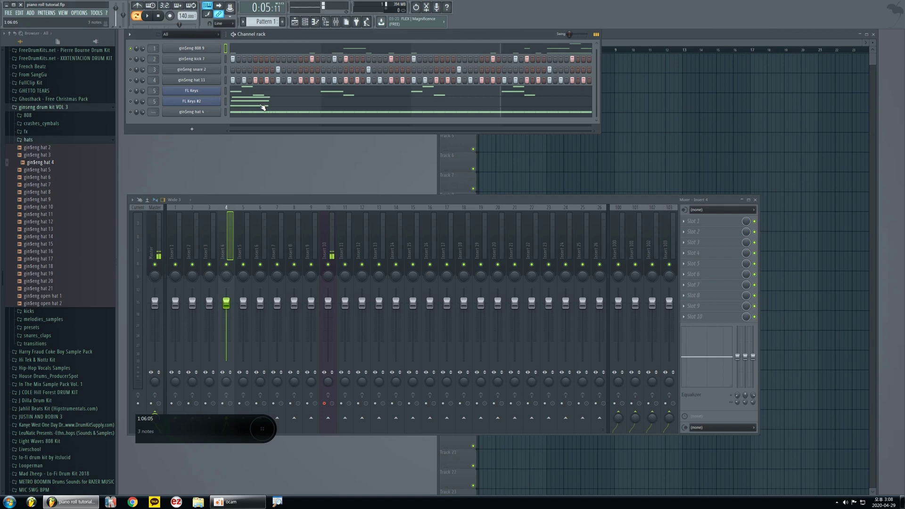
{"action": "left_click", "coordinate": [261, 93]}
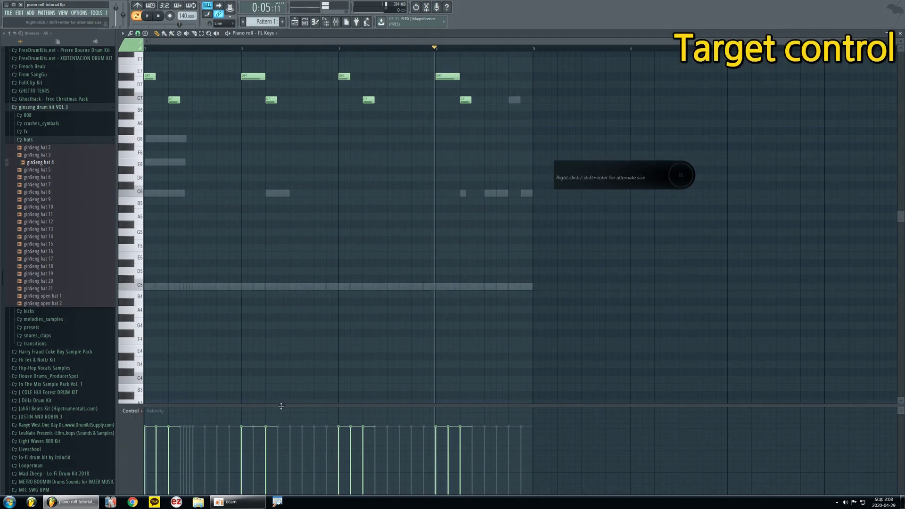
{"action": "left_click_drag", "start_coordinate": [281, 406], "coordinate": [272, 292]}
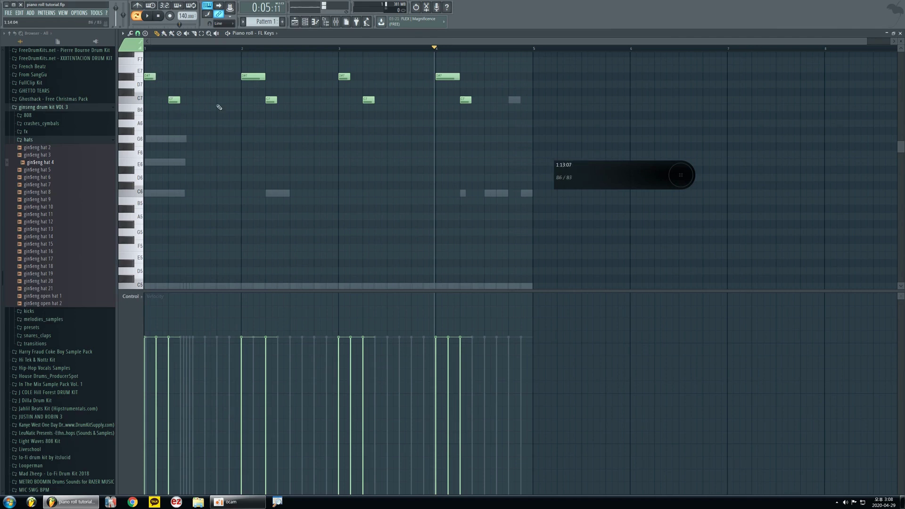
{"action": "scroll", "coordinate": [226, 118], "scroll_direction": "up", "scroll_amount": 2}
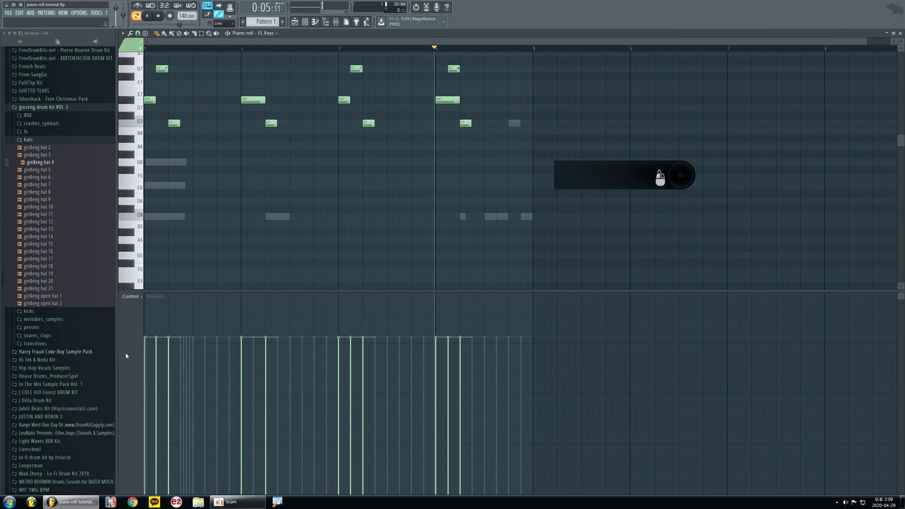
Step: Show Note pan in the control lane, set the playhead to the pattern start, and enlarge the lane further
{"action": "left_click", "coordinate": [137, 300]}
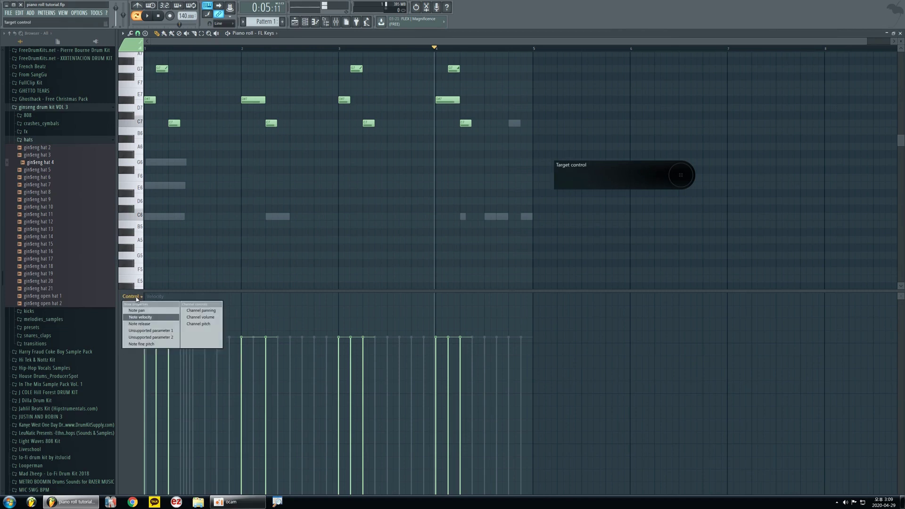
{"action": "left_click", "coordinate": [151, 313]}
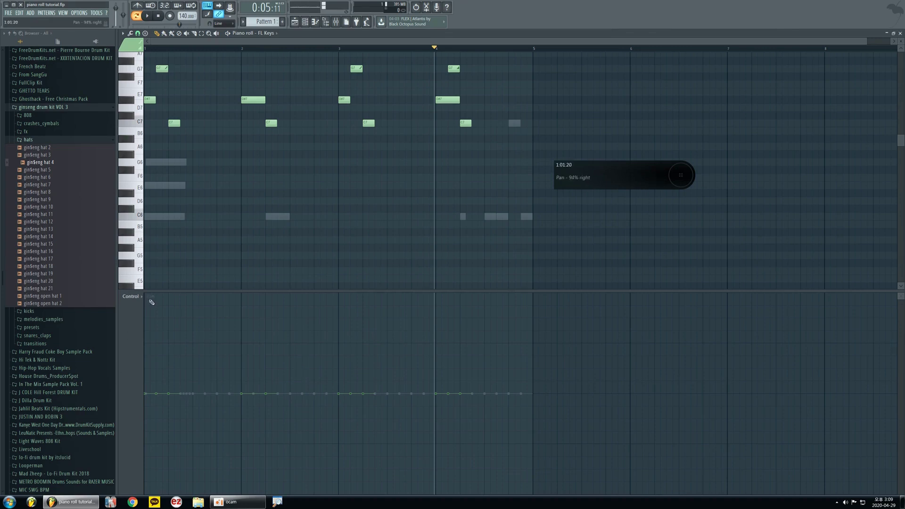
{"action": "left_click", "coordinate": [142, 52]}
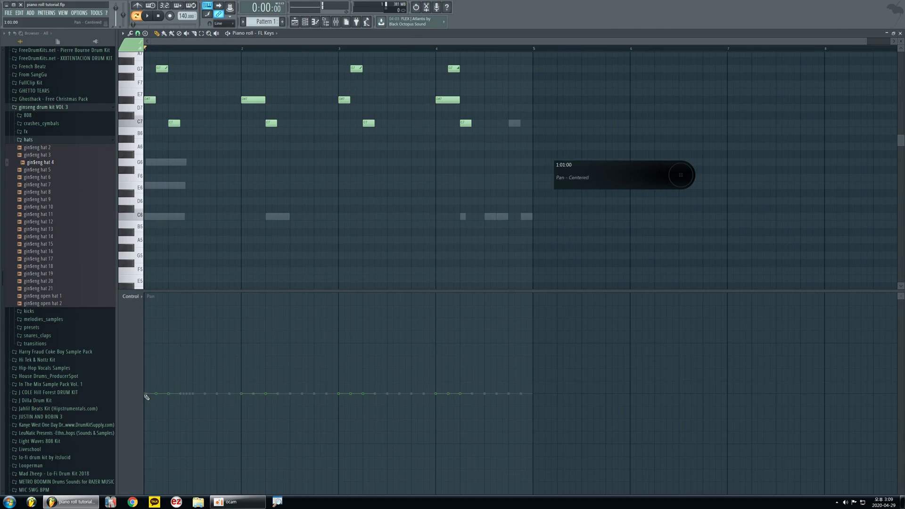
{"action": "left_click_drag", "start_coordinate": [171, 291], "coordinate": [177, 193]}
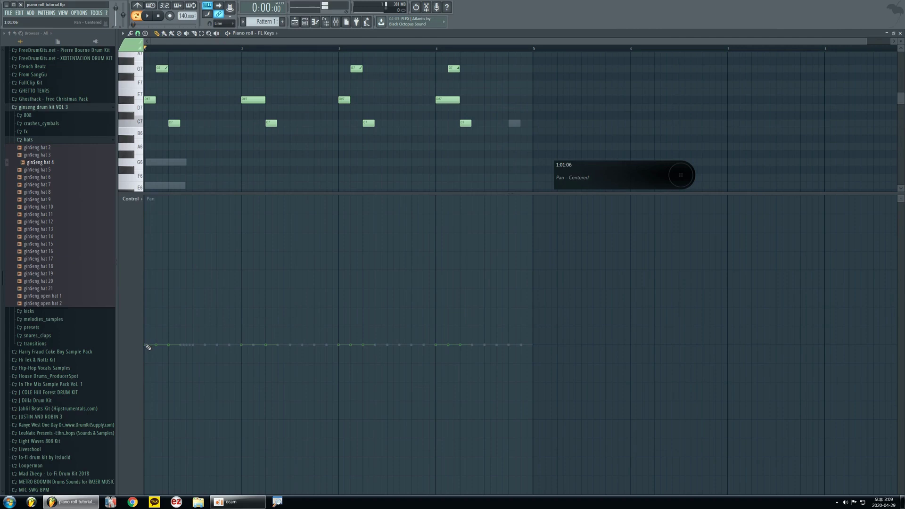
Step: Pan the first three melody notes about 50% left, 50% right and 25% left, and play the result
{"action": "left_click_drag", "start_coordinate": [147, 348], "coordinate": [150, 417]}
{"action": "mouse_move", "coordinate": [157, 347]}
{"action": "left_mouse_down"}
{"action": "mouse_move", "coordinate": [169, 283]}
{"action": "mouse_move", "coordinate": [170, 347]}
{"action": "mouse_move", "coordinate": [157, 319]}
{"action": "mouse_move", "coordinate": [158, 234]}
{"action": "mouse_move", "coordinate": [158, 273]}
{"action": "left_mouse_up"}
{"action": "left_click_drag", "start_coordinate": [170, 349], "coordinate": [170, 382]}
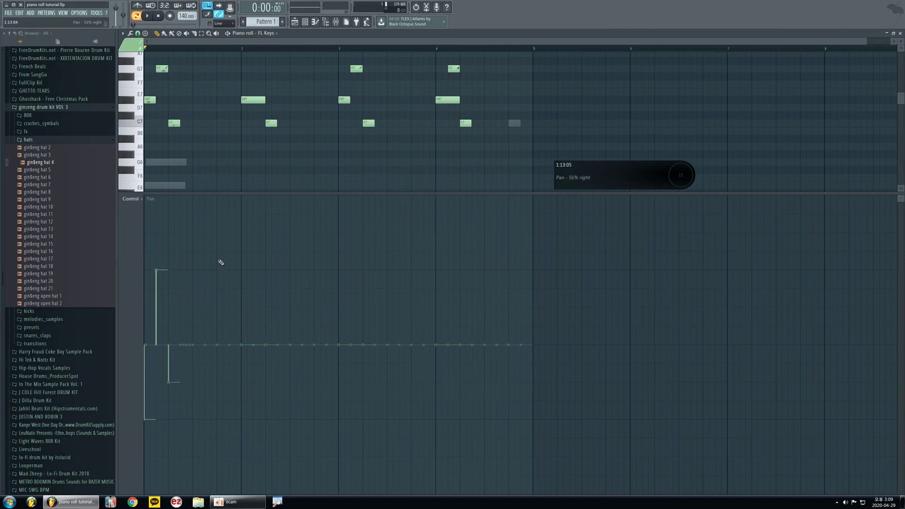
{"action": "key", "text": "space"}
{"action": "key", "text": "space"}
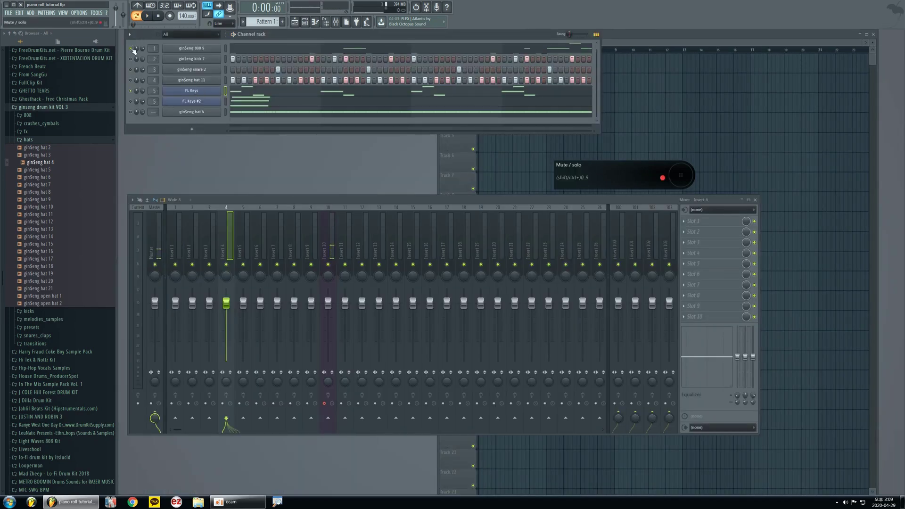
Step: Reopen the FL Keys piano roll, show Note pan in the control lane, and play the panned notes several times
{"action": "left_click", "coordinate": [245, 93]}
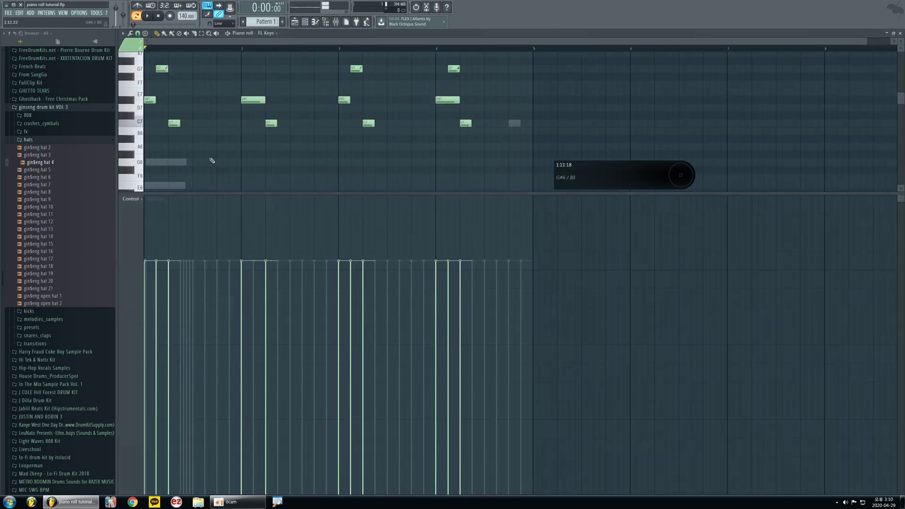
{"action": "left_click", "coordinate": [134, 199]}
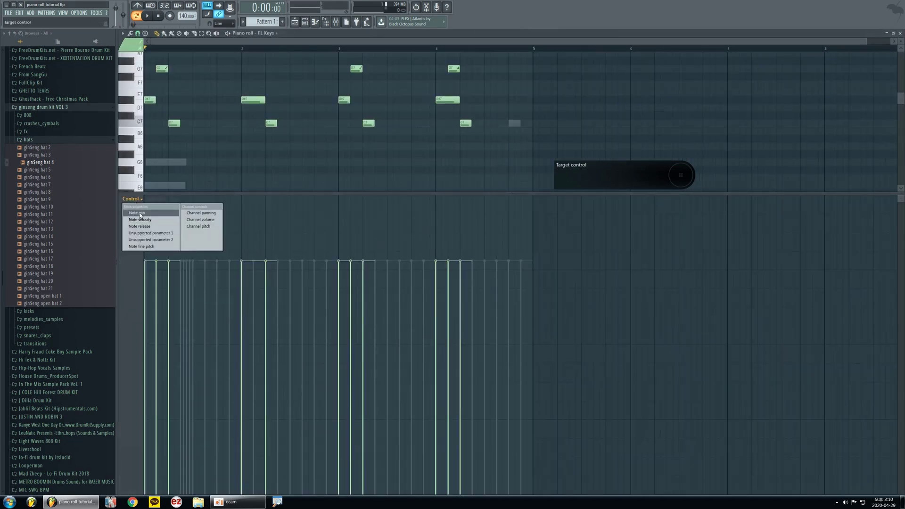
{"action": "left_click", "coordinate": [140, 215]}
{"action": "key", "text": "space"}
{"action": "key", "text": "space"}
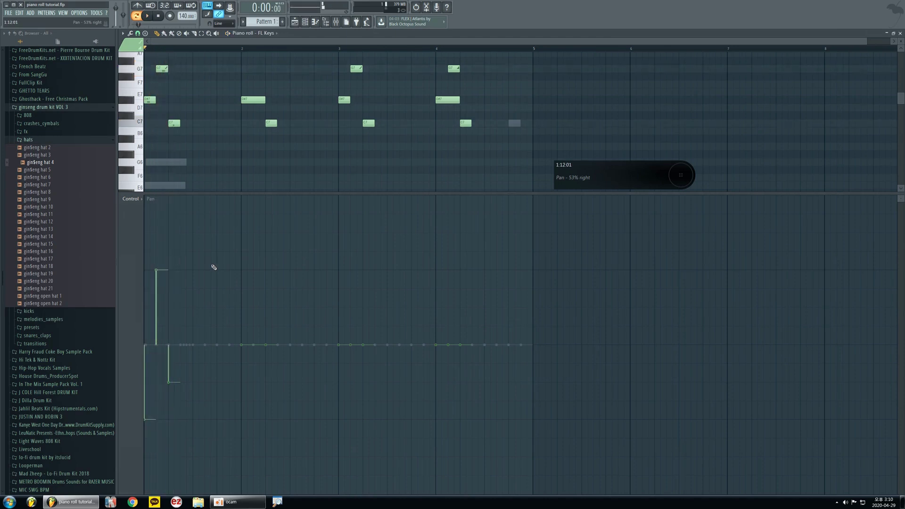
{"action": "key", "text": "space"}
{"action": "key", "text": "space"}
{"action": "key", "text": "space"}
{"action": "key", "text": "space"}
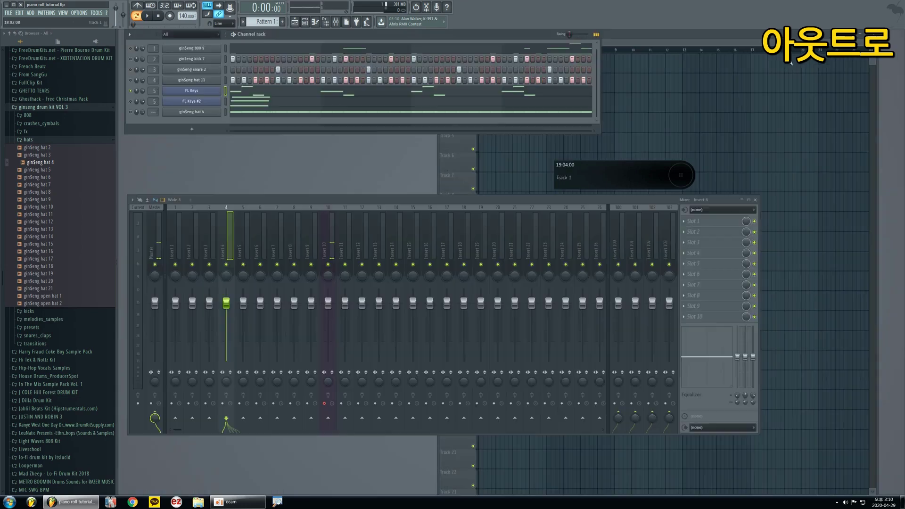
Step: Move the Playlist window over the channel rack and mixer
{"action": "left_click_drag", "start_coordinate": [709, 36], "coordinate": [549, 69]}
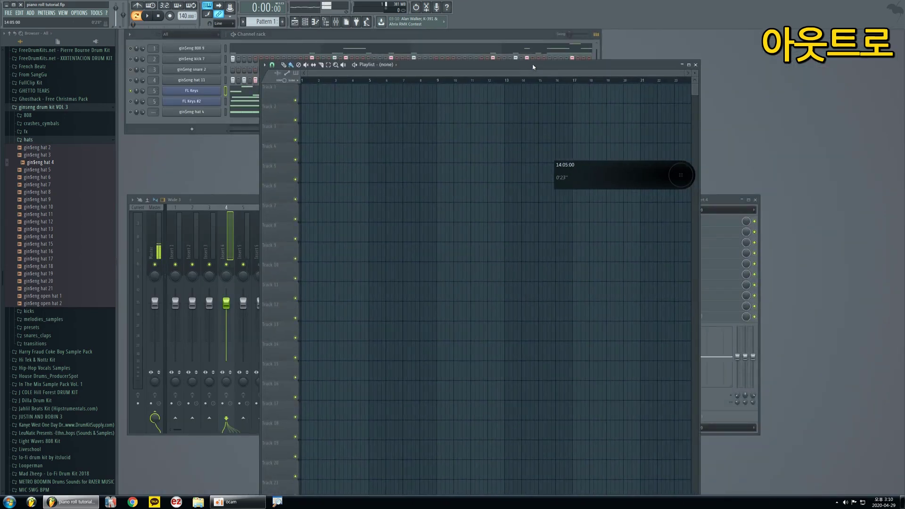